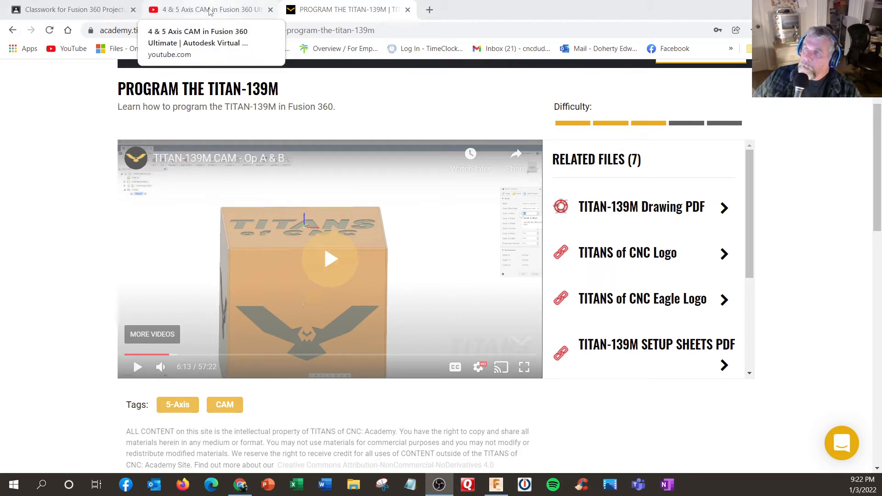
Browse the academy's courses and open the TITAN 5-Axis learning series
scroll(259, 97, up, 3)
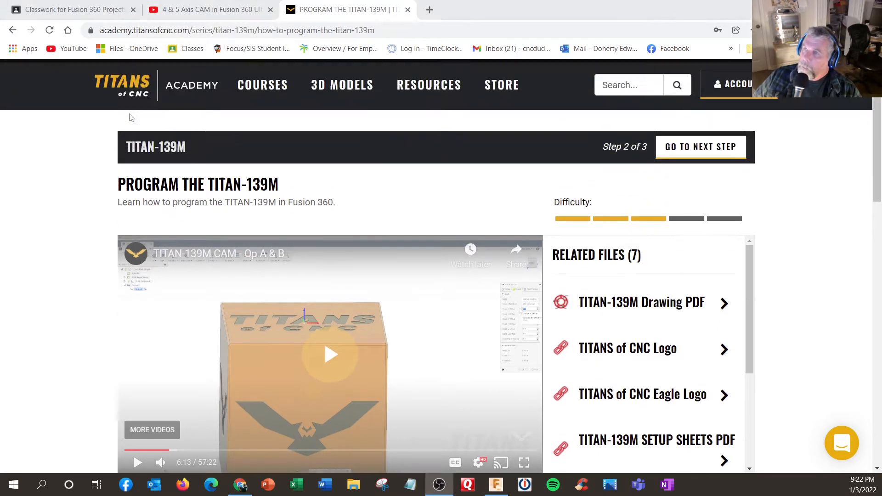
click(259, 98)
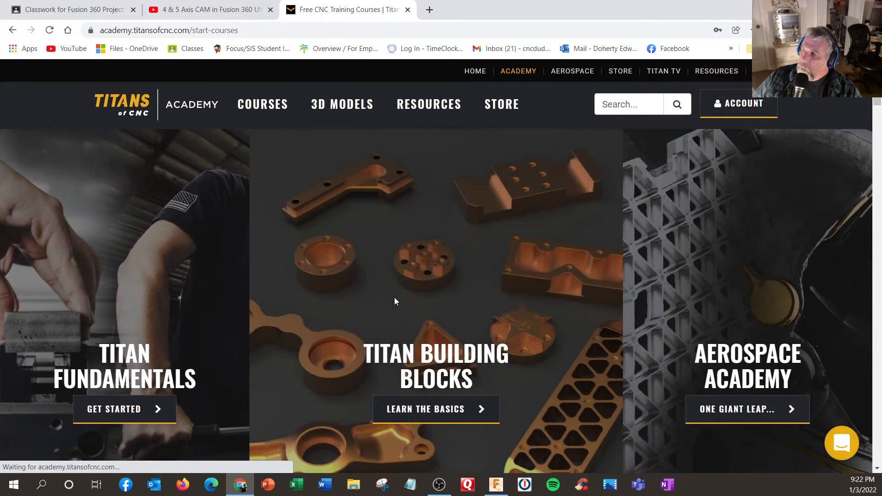
scroll(395, 298, down, 7)
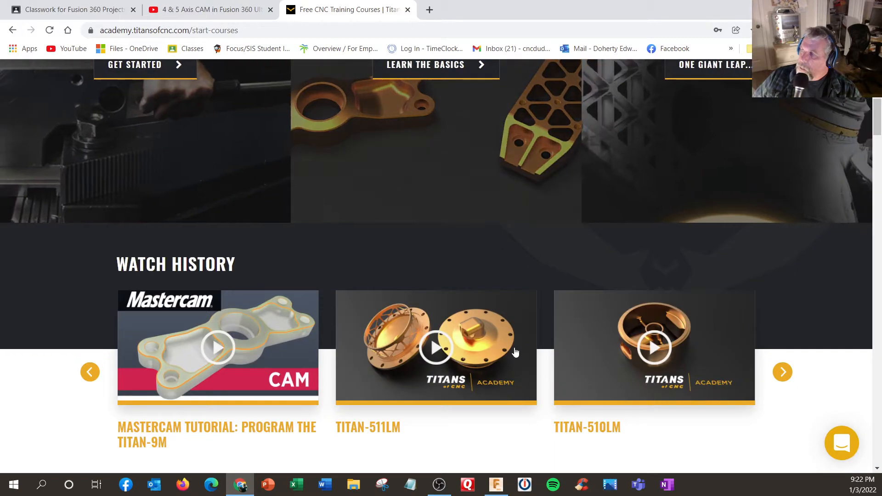
scroll(514, 352, up, 6)
scroll(220, 267, up, 2)
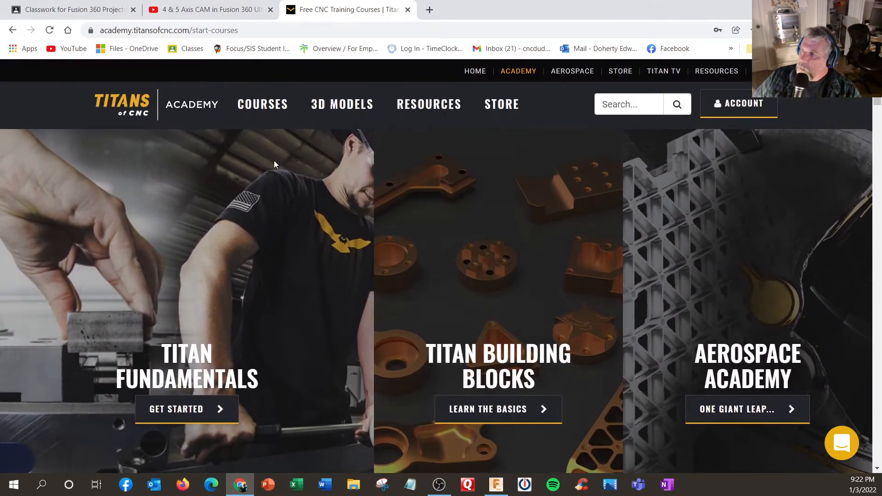
scroll(442, 284, down, 10)
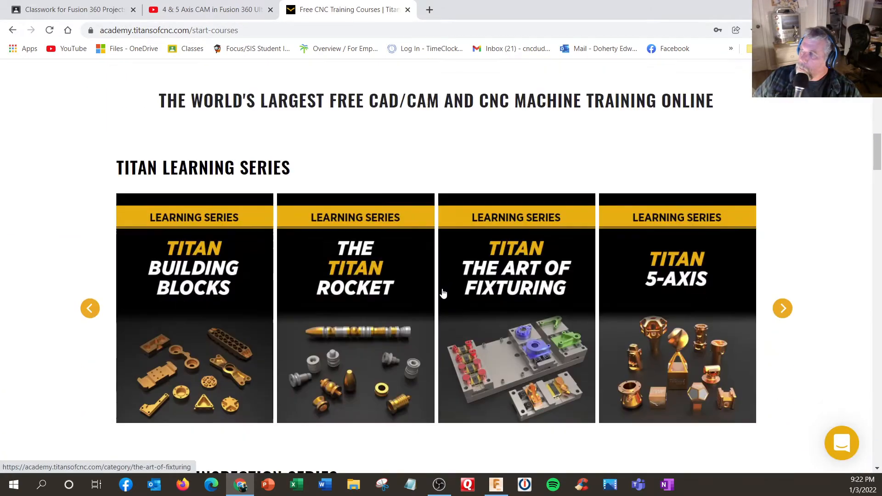
scroll(443, 293, down, 3)
click(661, 221)
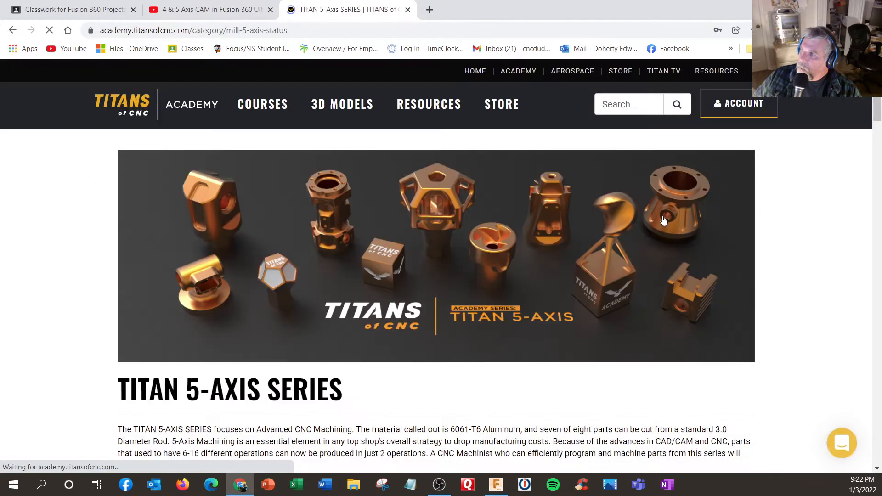
Open the TITAN-200M series and its CAM tutorial on how to program the part, showing the video and related files
scroll(411, 290, down, 5)
scroll(410, 294, down, 6)
click(337, 276)
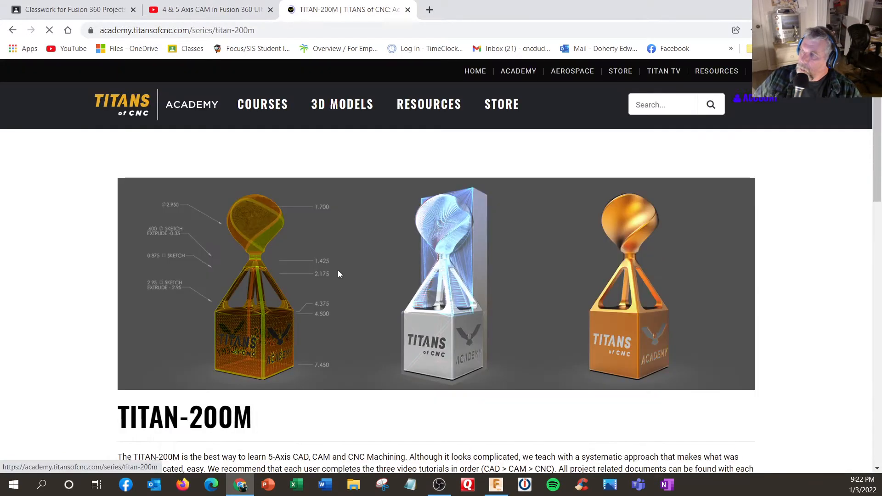
scroll(229, 316, down, 8)
click(390, 261)
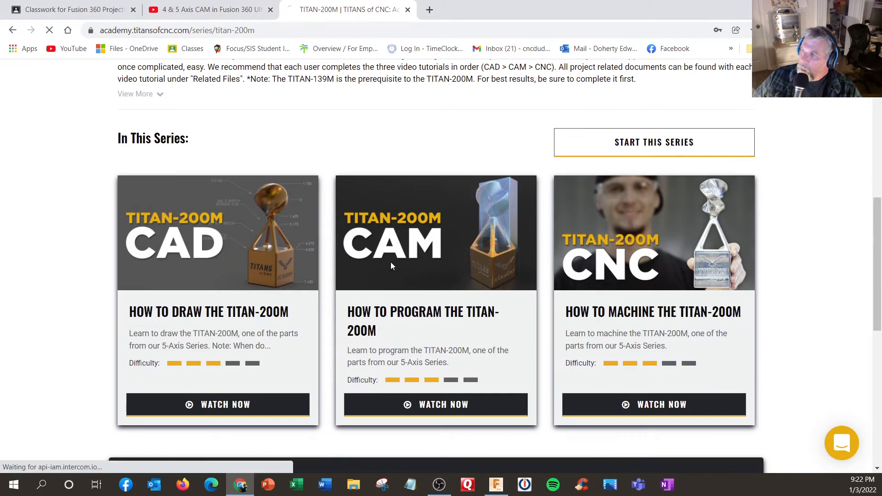
scroll(392, 266, down, 4)
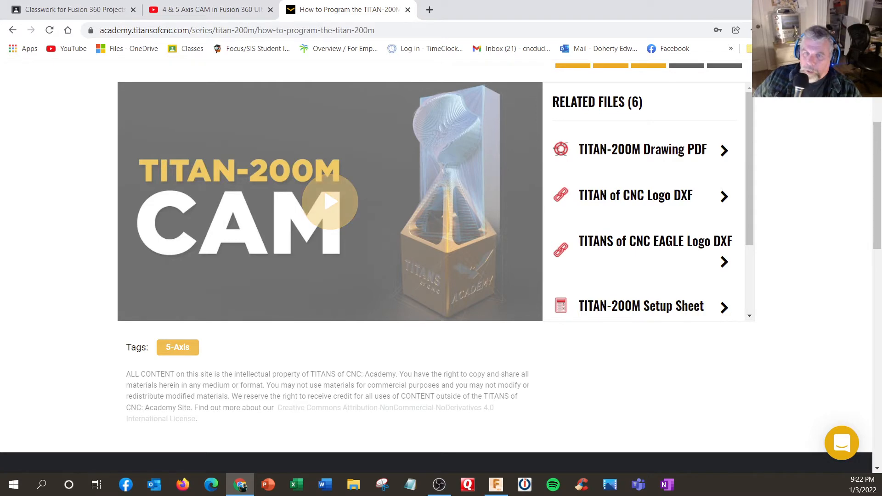
Switch to Fusion 360 and change the Titan 200m design to the Manufacture workspace
click(496, 484)
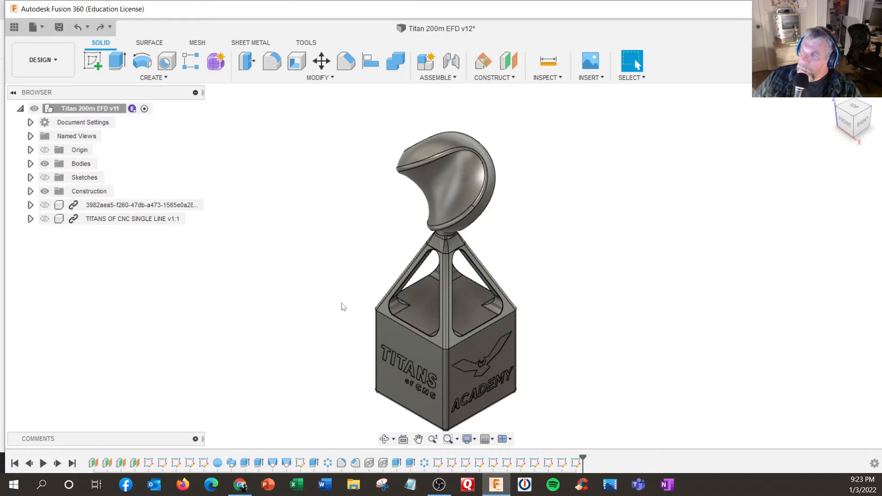
click(49, 52)
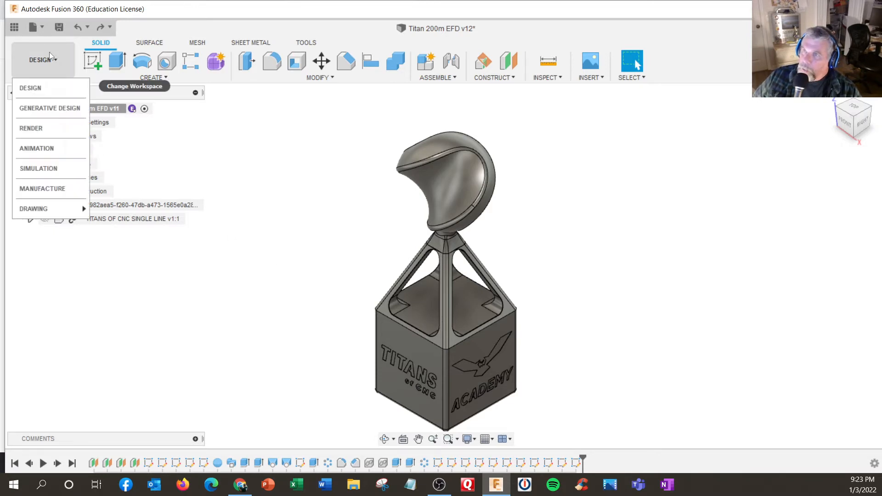
click(40, 28)
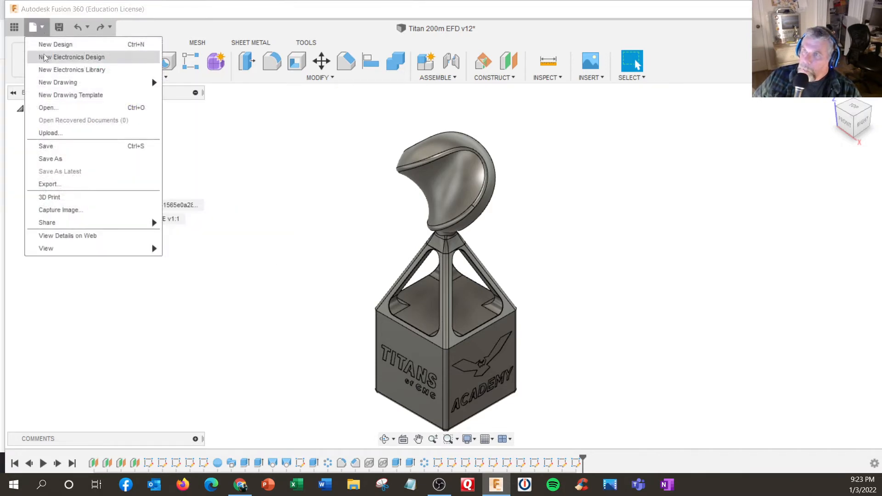
click(153, 10)
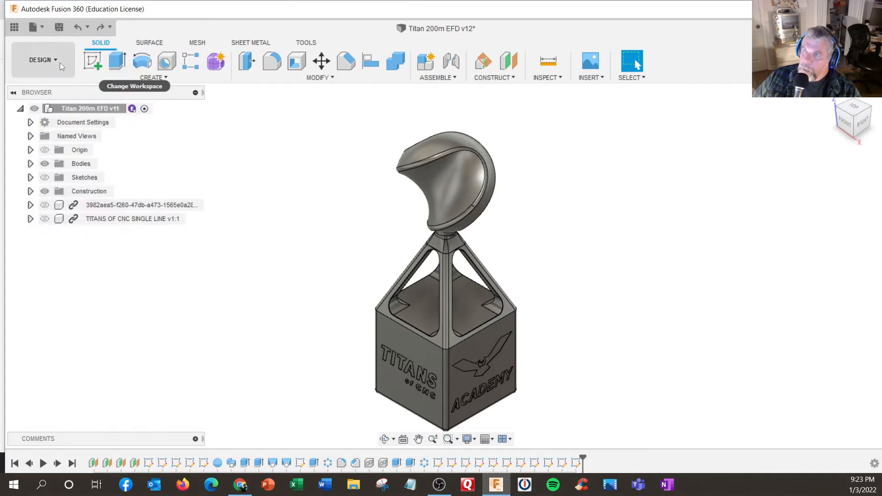
click(60, 62)
click(59, 189)
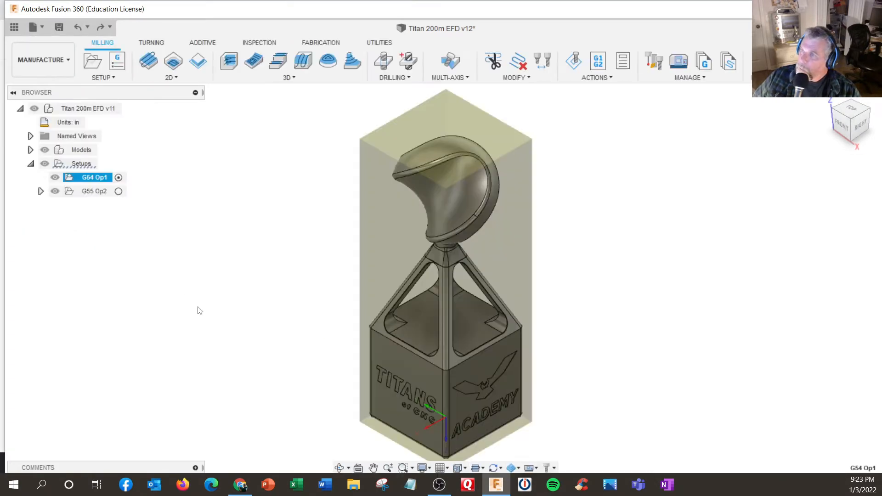
Select the G55 Op2 and G54 Op1 setups to compare their coordinate systems on the part
click(108, 192)
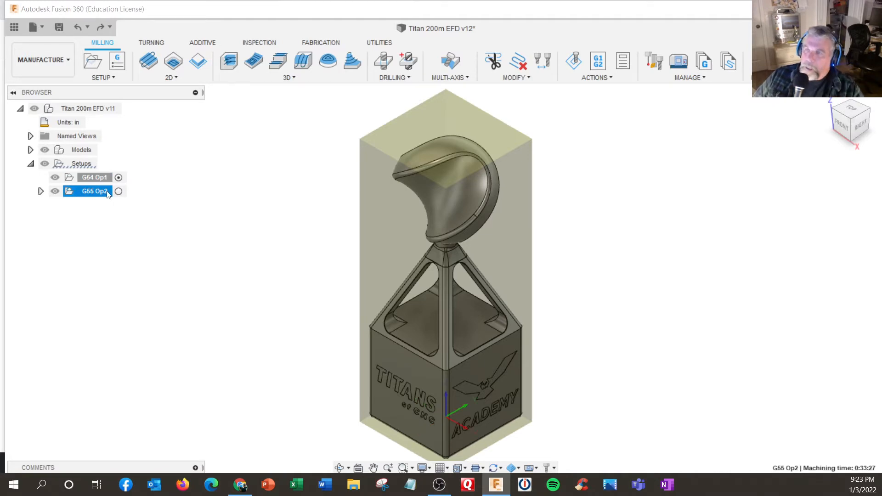
ctrl+click(103, 177)
click(121, 178)
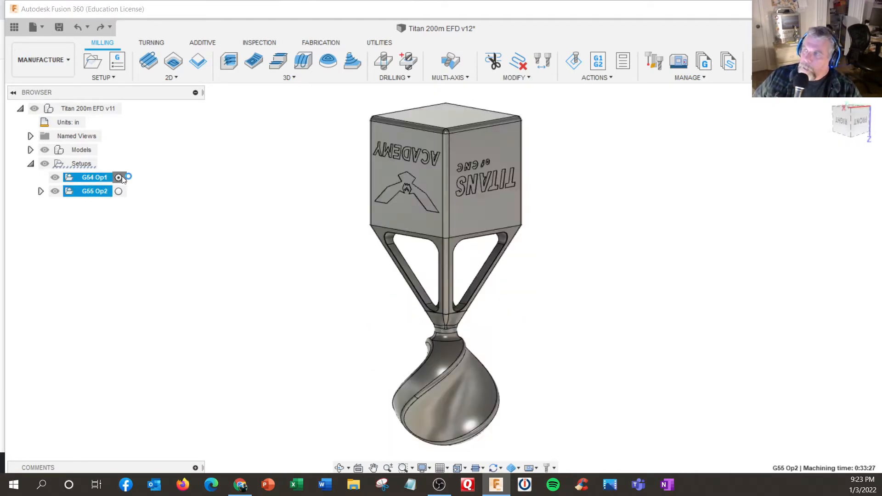
Examine the G54 Op1 stock box around the trophy from the Right view
shift+middle_drag(266, 213, 317, 420)
scroll(301, 395, down, 5)
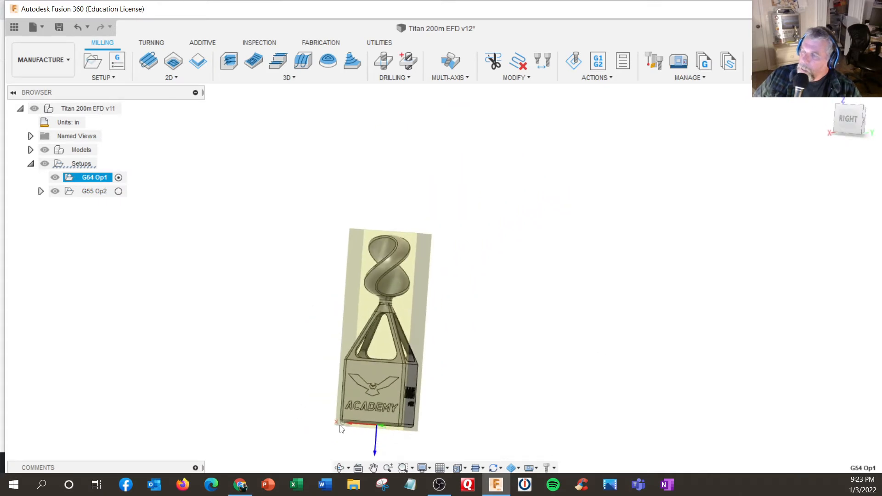
scroll(333, 425, down, 1)
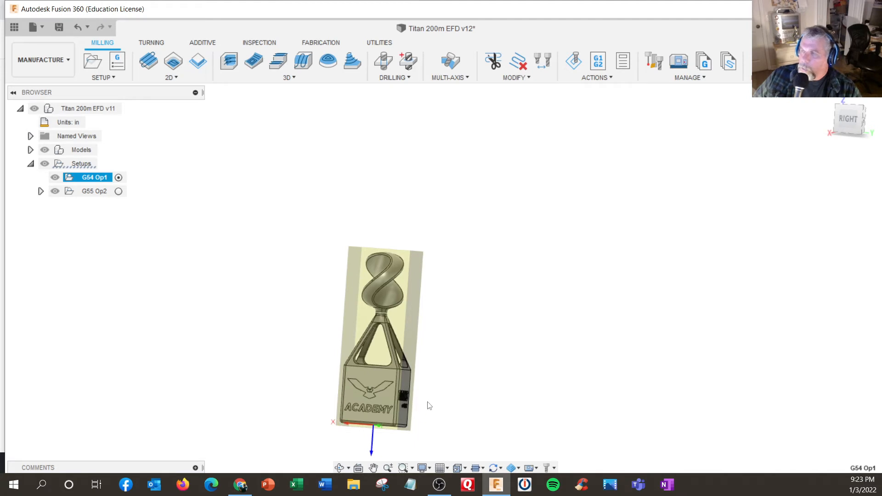
click(849, 121)
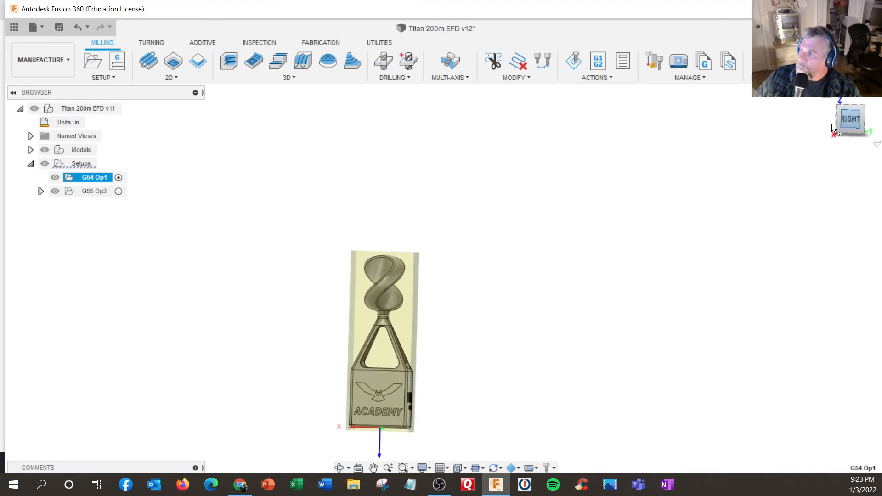
scroll(557, 335, up, 5)
scroll(509, 379, down, 2)
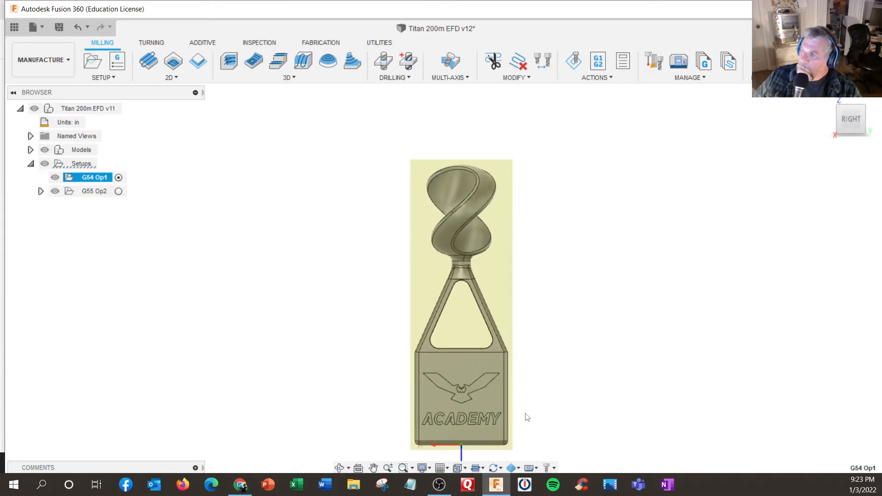
scroll(528, 416, up, 2)
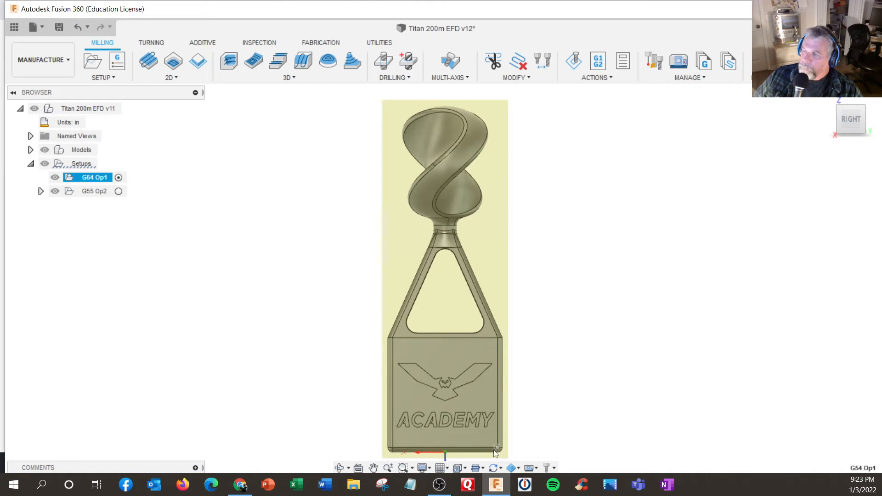
scroll(557, 424, down, 3)
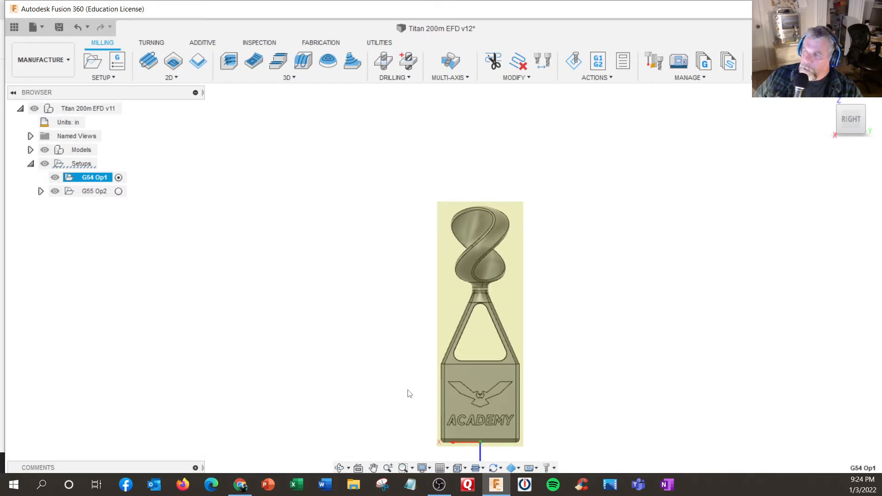
Inspect the G54 Op1 stock and work coordinate axes from several angles, ending with the cube base facing up
shift+middle_drag(430, 395, 479, 395)
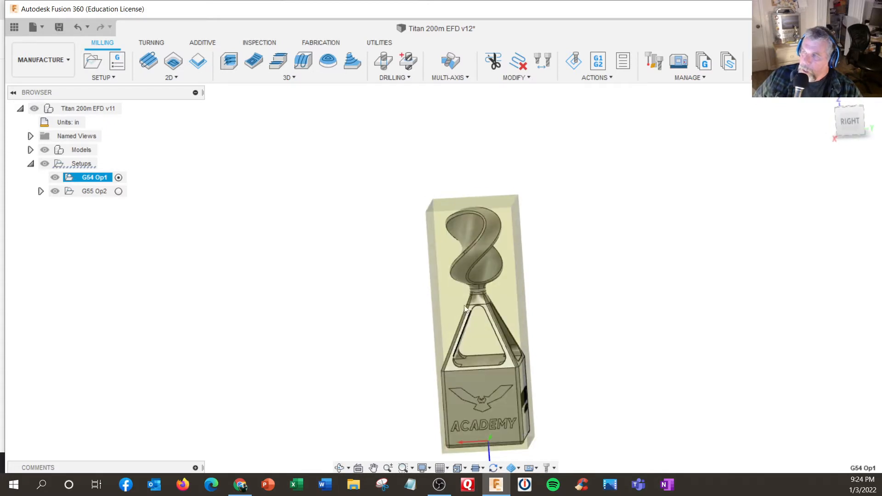
shift+middle_drag(468, 178, 339, 301)
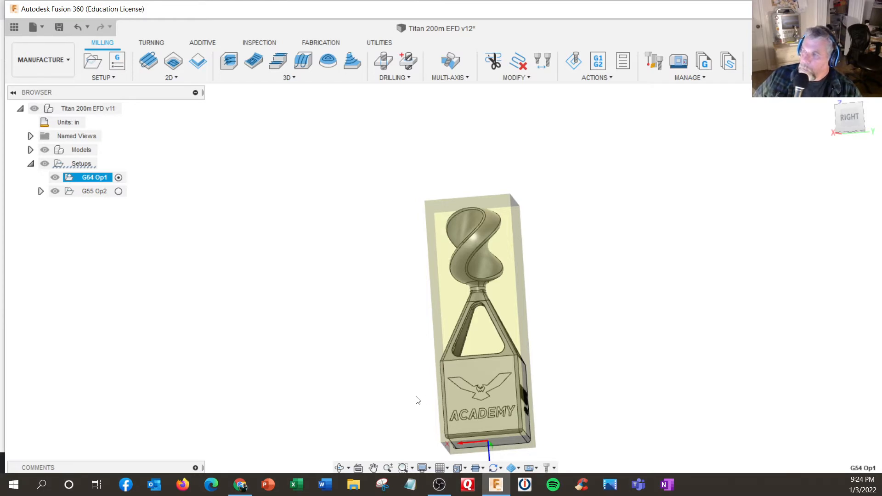
shift+middle_drag(418, 400, 409, 217)
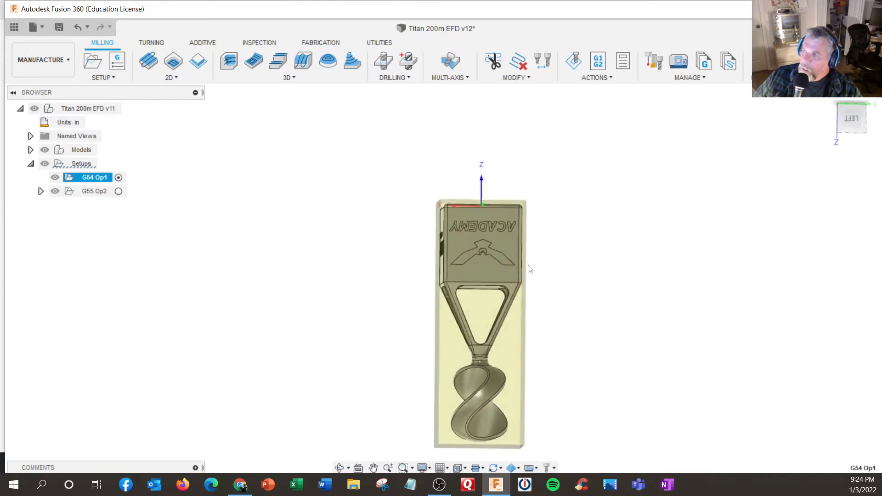
mouse_move(388, 271)
shift+middle_down()
mouse_move(386, 265)
mouse_move(388, 275)
shift+middle_up()
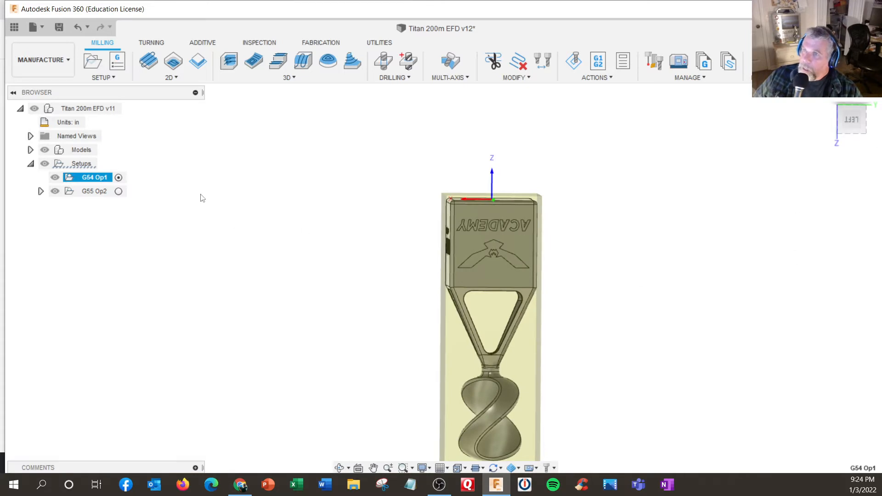
click(830, 99)
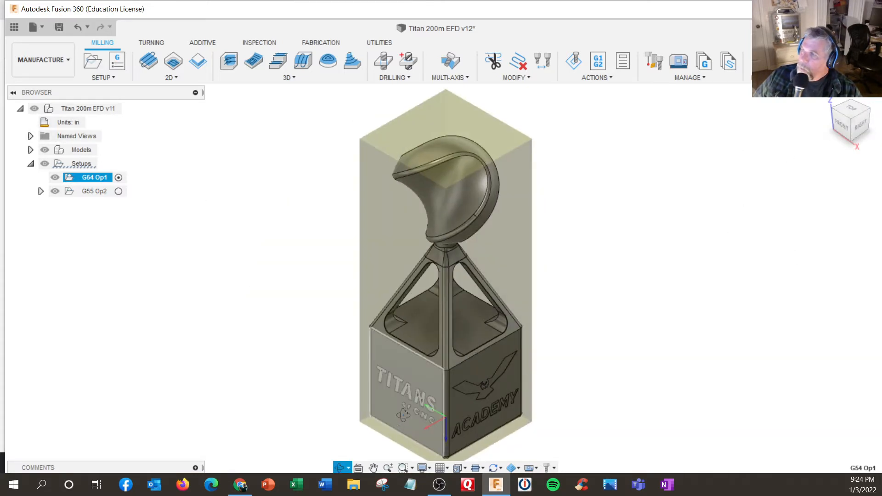
drag(403, 415, 433, 238)
key(Escape)
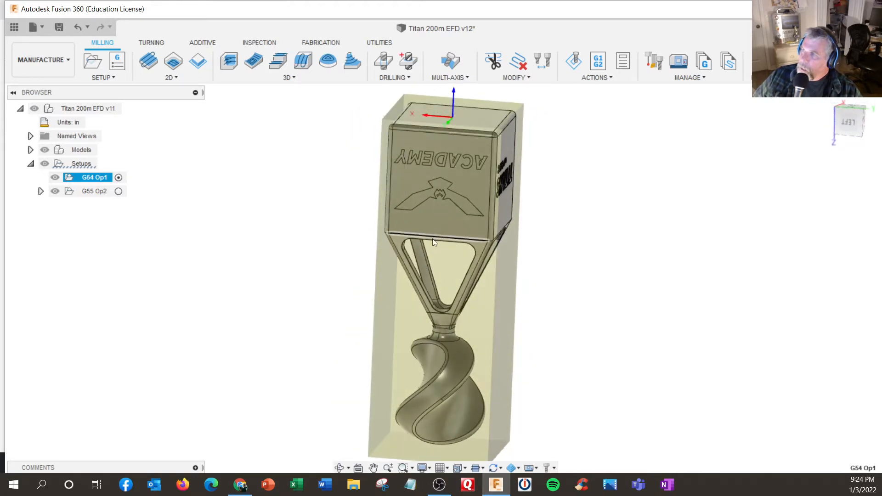
scroll(432, 239, up, 2)
scroll(413, 229, down, 4)
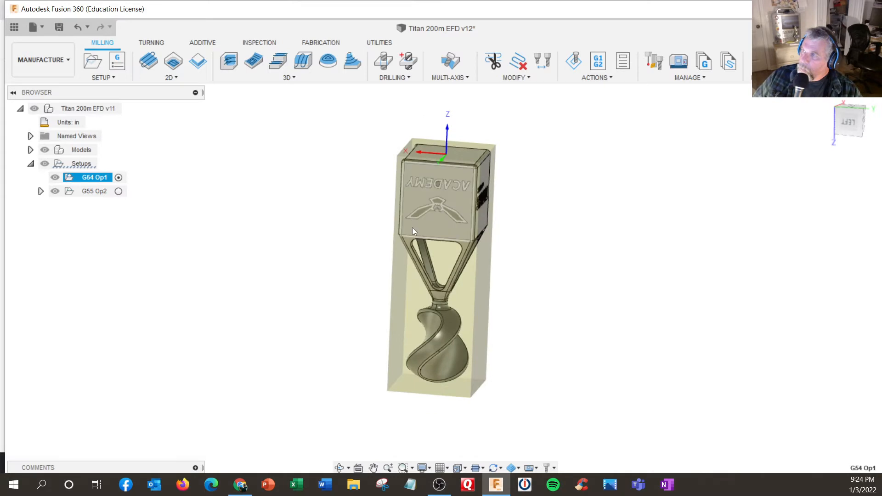
mouse_move(412, 231)
shift+middle_down()
mouse_move(432, 228)
mouse_move(412, 224)
shift+middle_up()
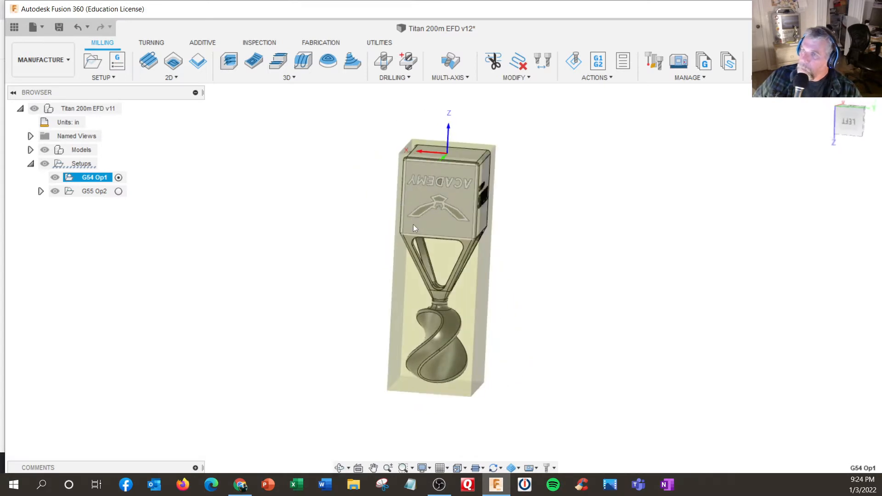
Open the G54 Op1 setup for editing and review its work coordinate system orientation options
right_click(84, 180)
click(99, 8)
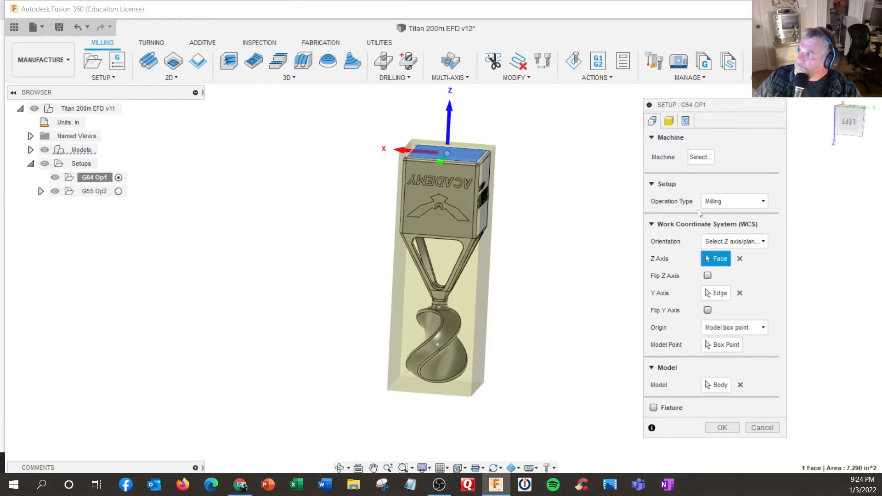
click(717, 246)
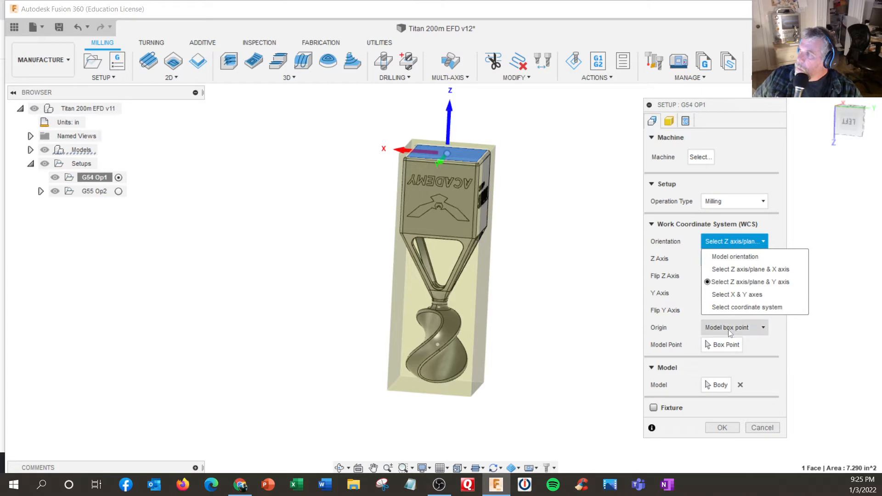
scroll(601, 301, up, 2)
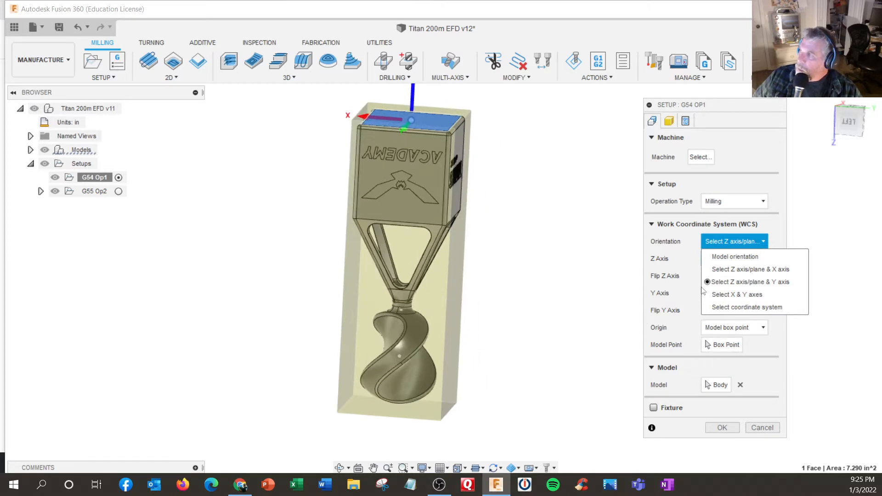
scroll(448, 146, down, 2)
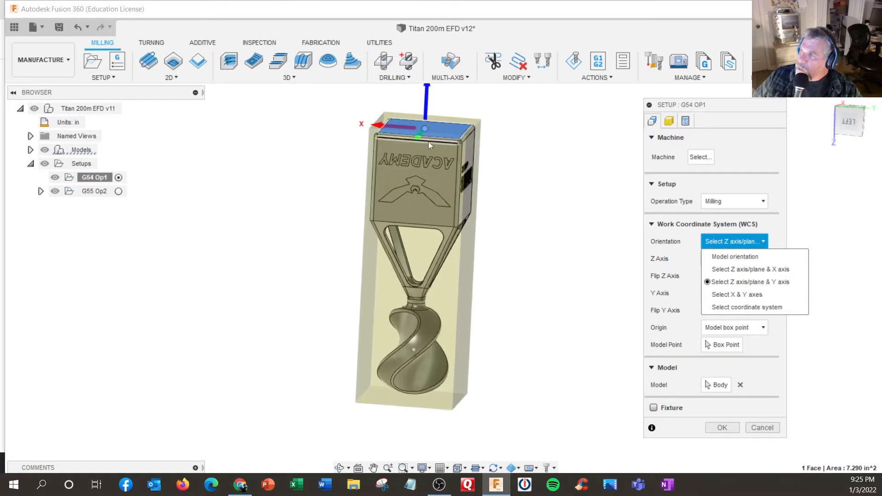
click(429, 141)
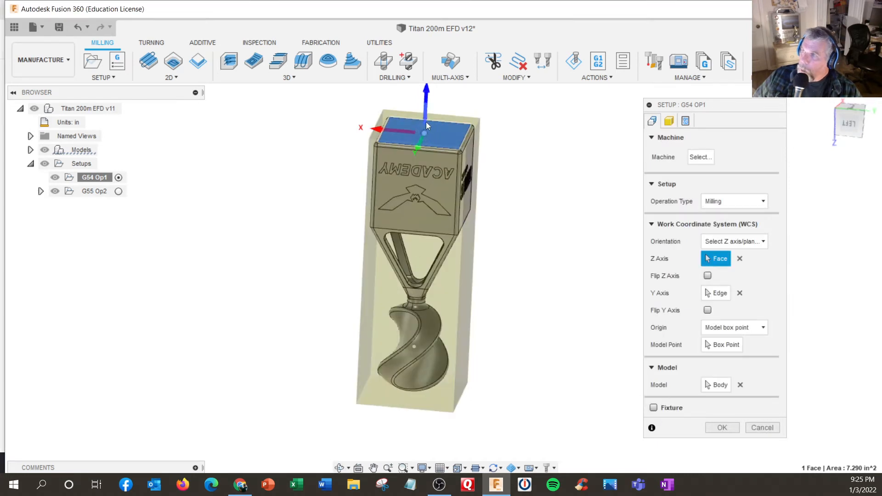
Change the work coordinate origin of the G54 Op1 setup from a model box point to a stock box point
click(724, 345)
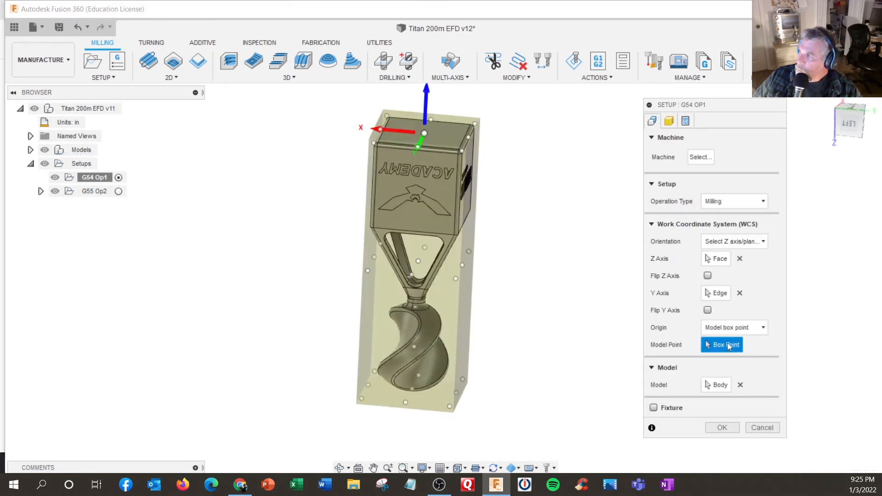
click(731, 327)
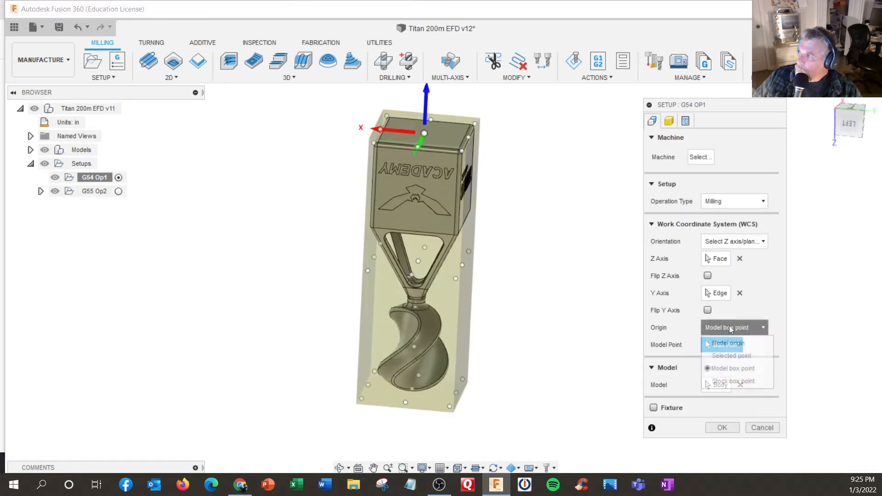
click(732, 381)
shift+middle_drag(525, 286, 527, 264)
scroll(429, 172, up, 5)
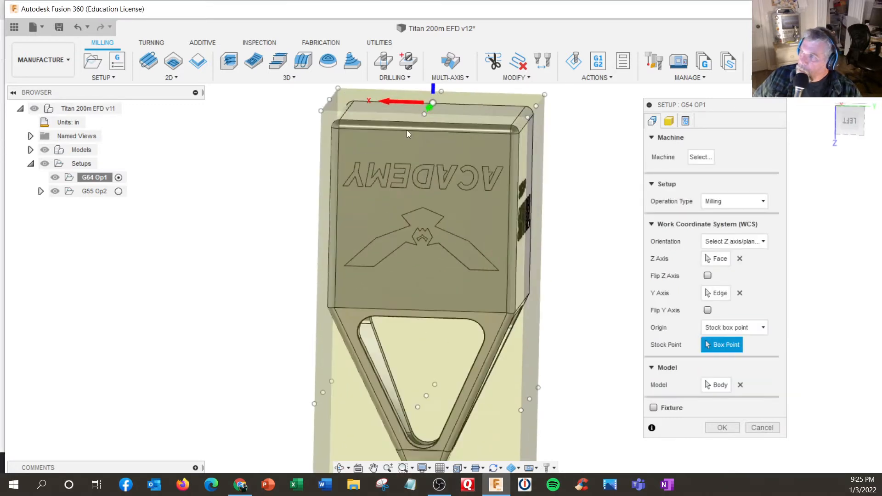
Examine the stock box points and the origin's position relative to the cube base from several angles
mouse_move(406, 130)
shift+middle_down()
mouse_move(410, 124)
mouse_move(423, 134)
shift+middle_up()
mouse_move(418, 170)
shift+middle_down()
mouse_move(428, 206)
mouse_move(428, 161)
shift+middle_up()
scroll(427, 177, down, 5)
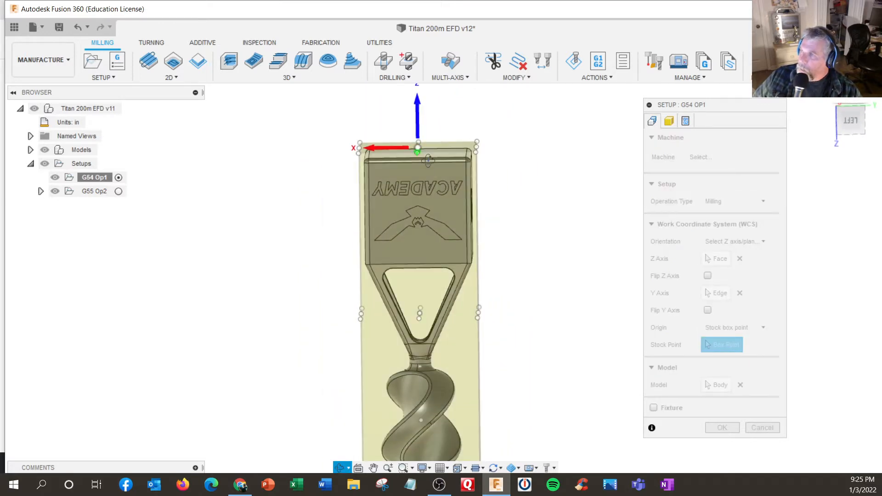
shift+middle_drag(429, 159, 428, 161)
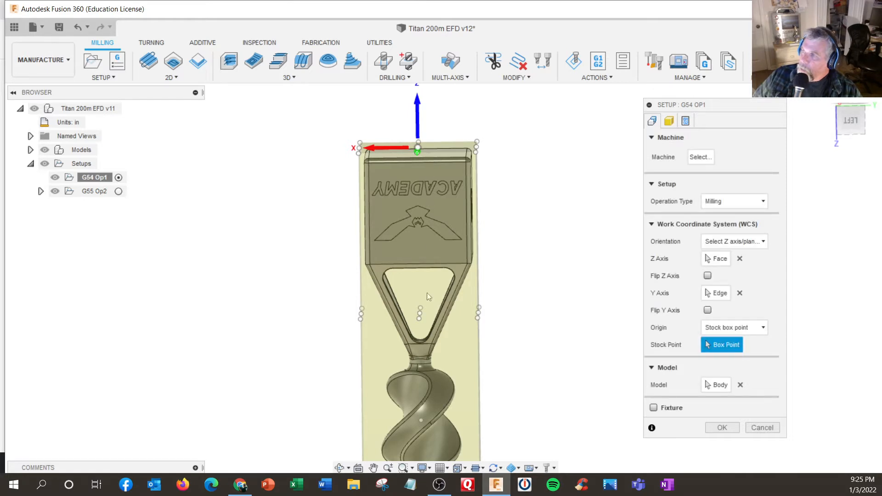
shift+middle_drag(335, 375, 335, 372)
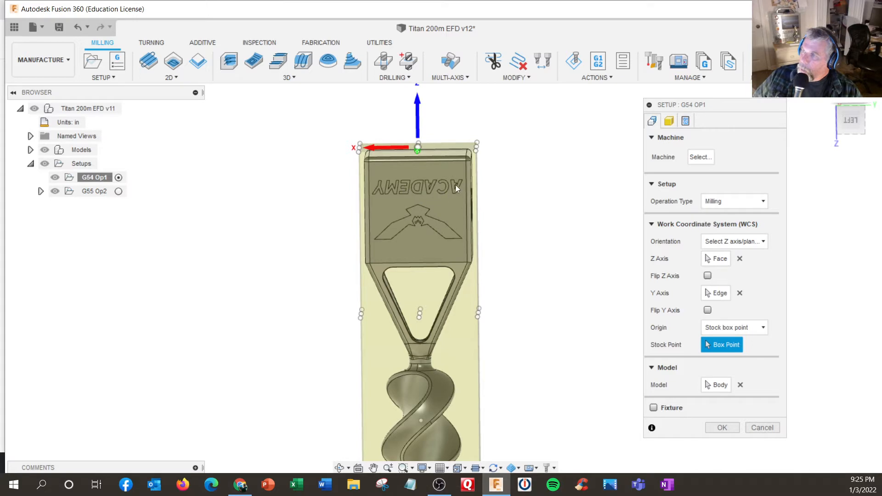
shift+middle_drag(429, 147, 432, 151)
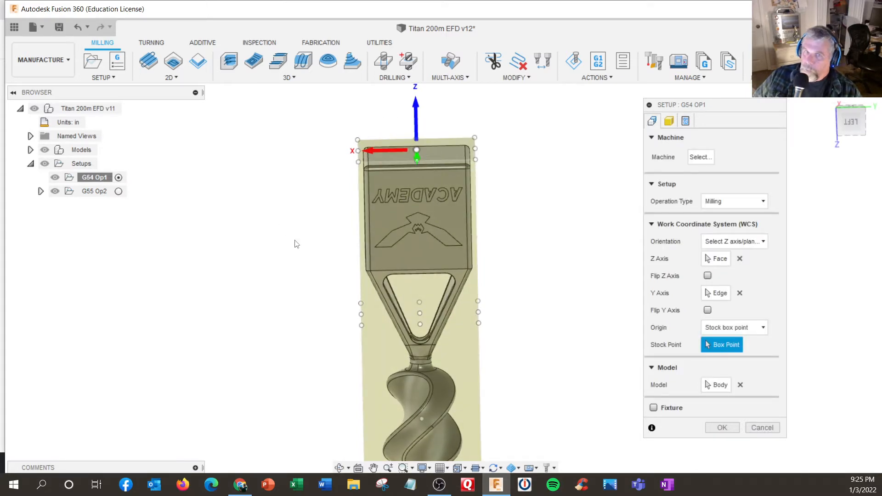
scroll(368, 192, up, 5)
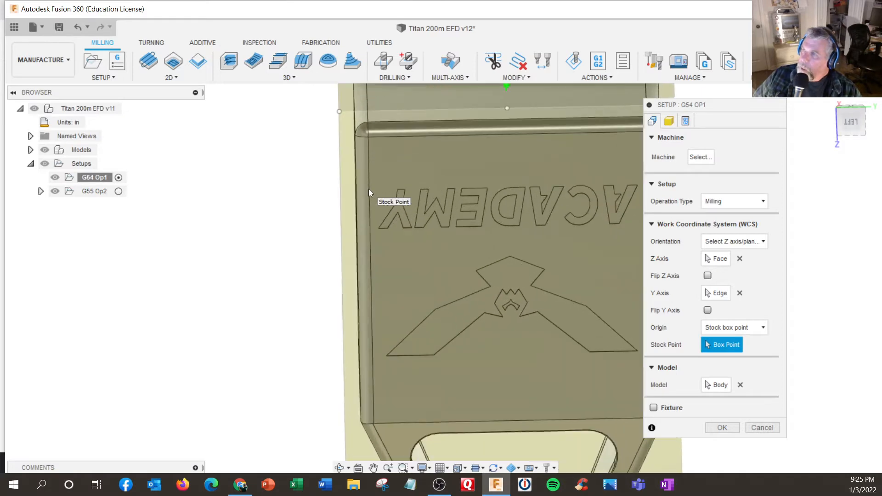
shift+middle_drag(345, 154, 348, 145)
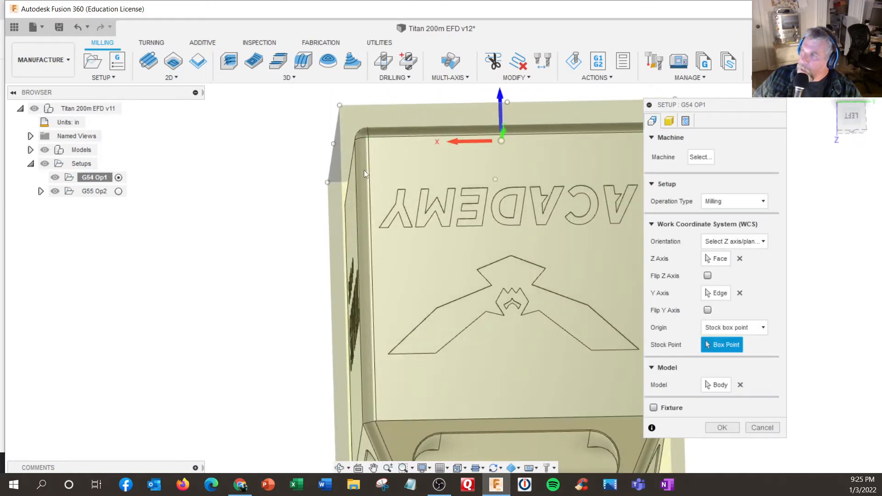
scroll(365, 181, down, 5)
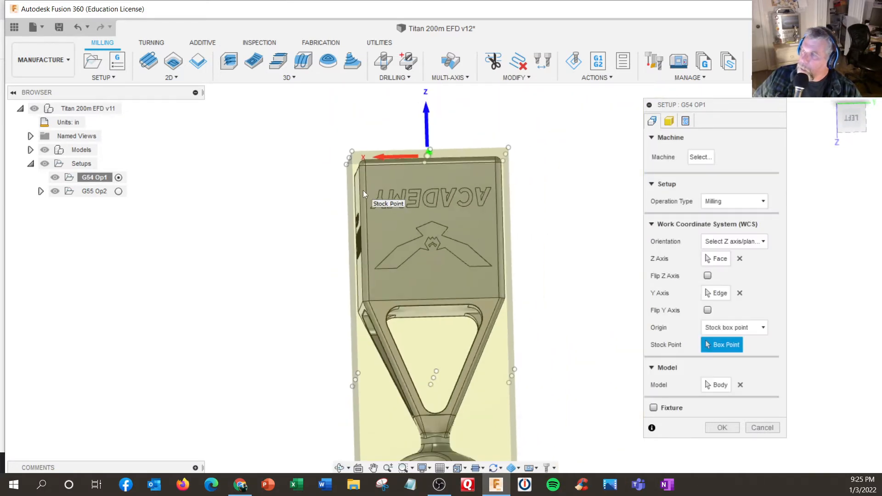
shift+middle_drag(363, 190, 373, 215)
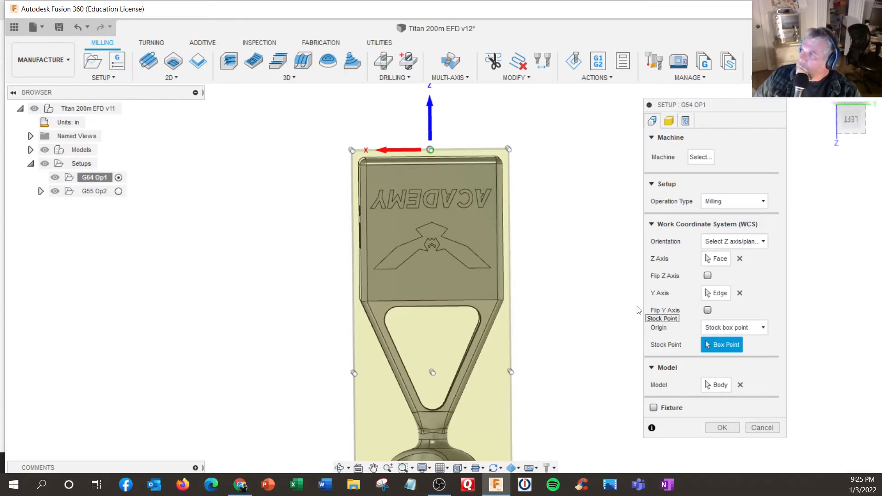
shift+middle_drag(599, 296, 594, 302)
scroll(587, 295, up, 1)
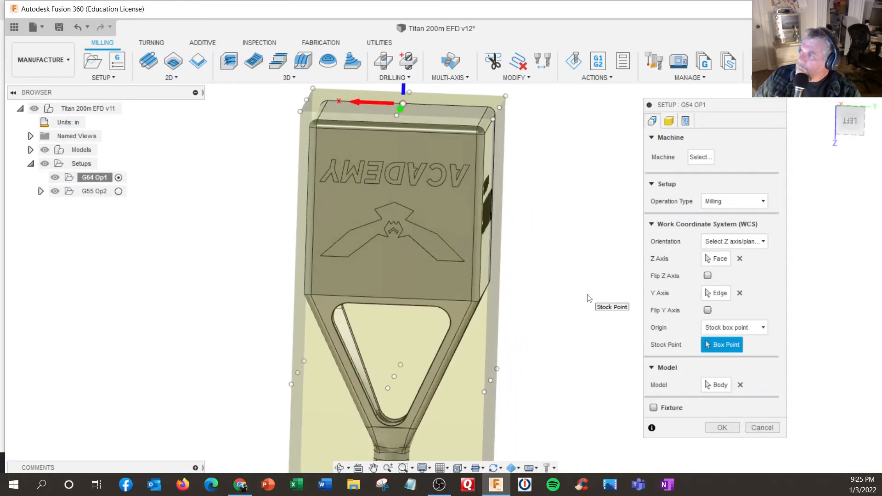
scroll(589, 298, down, 3)
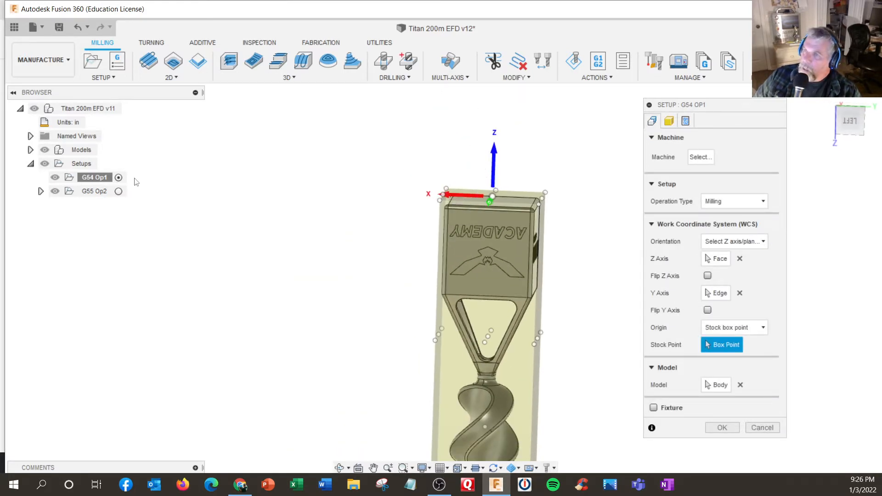
Review the tool view orientations, toolpath display options and active setup synchronization options
click(464, 467)
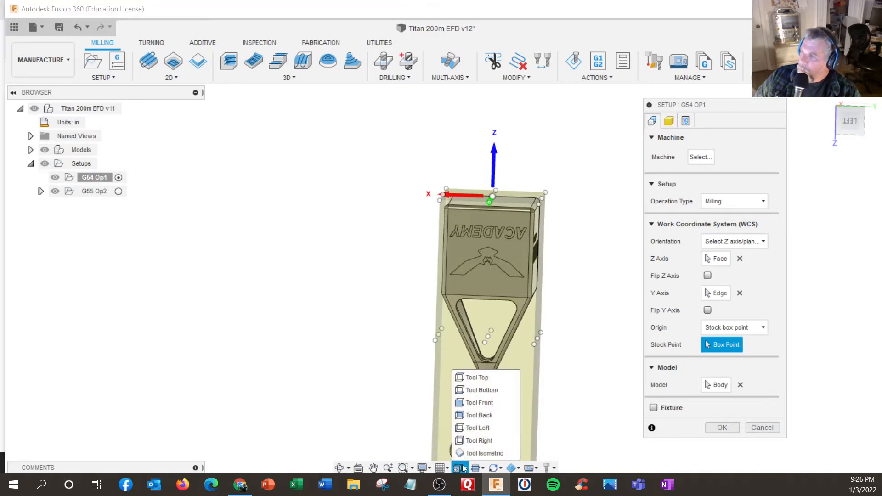
click(480, 468)
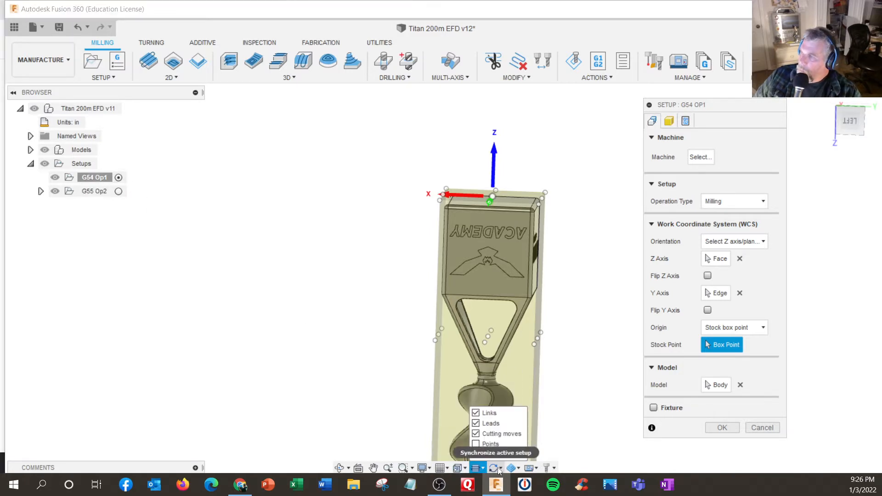
click(501, 469)
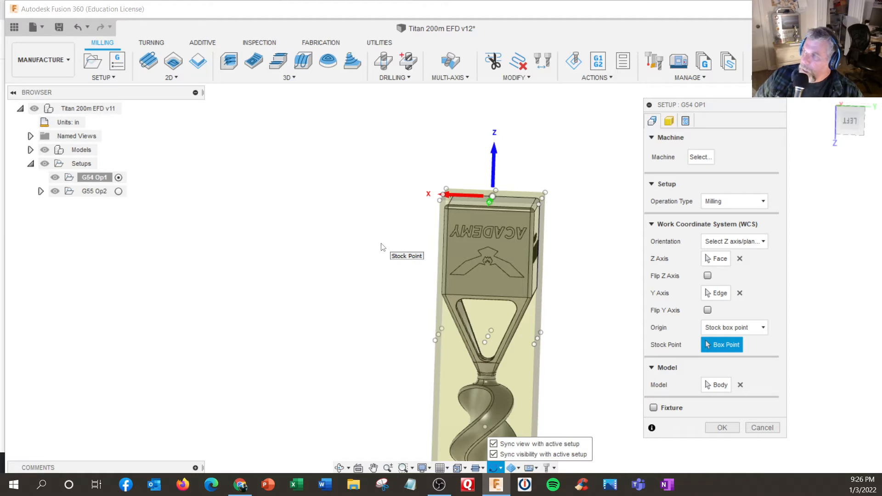
Review the G54 Op1 stock mode options and dimensions, and examine the stock clearance around the trophy
click(670, 122)
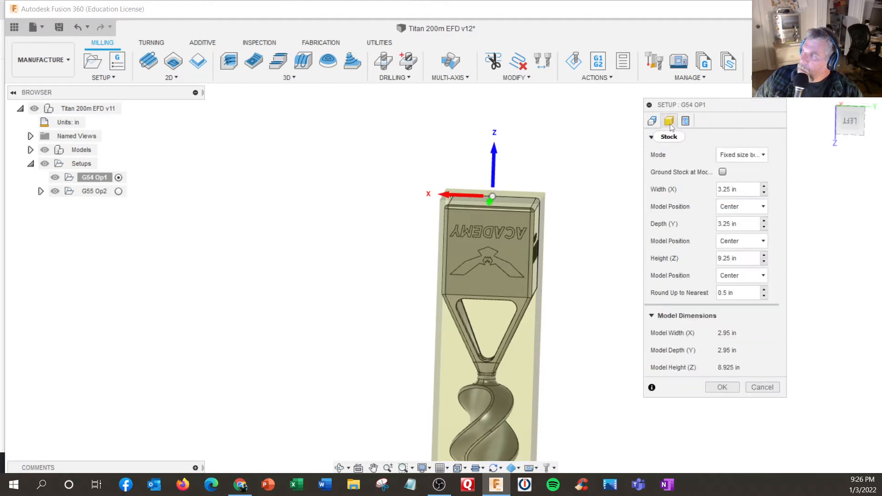
click(730, 156)
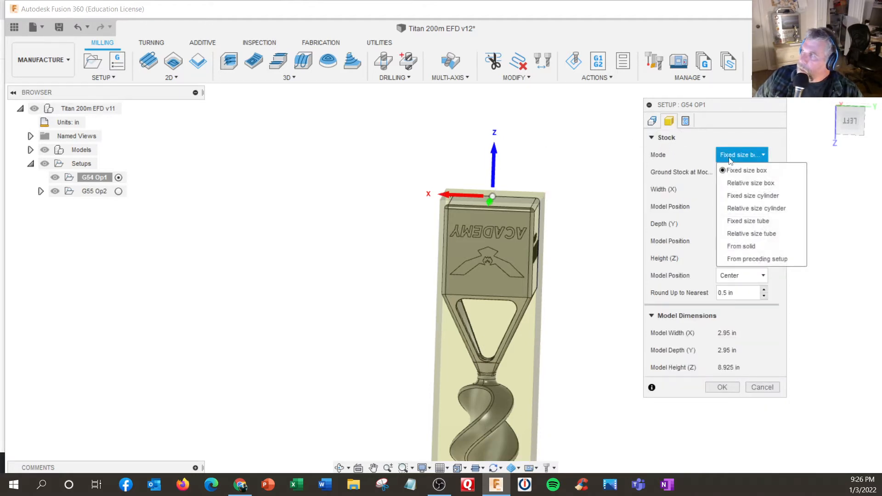
click(729, 159)
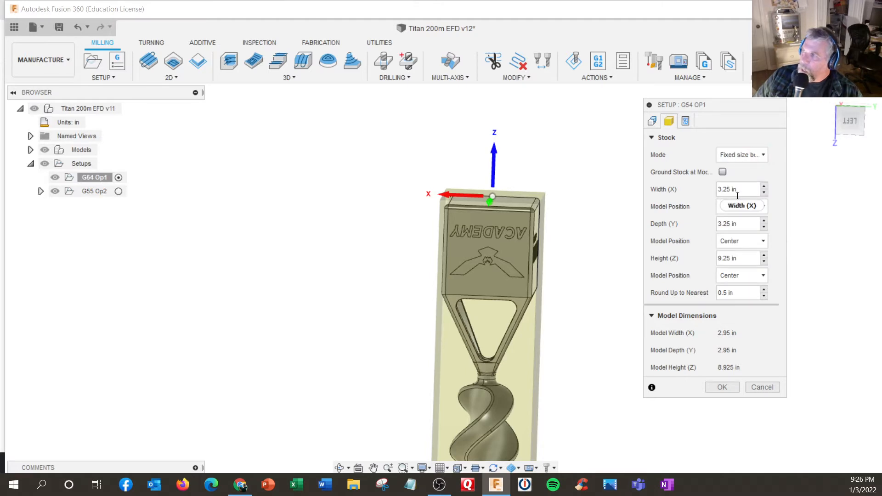
shift+middle_drag(504, 235, 442, 218)
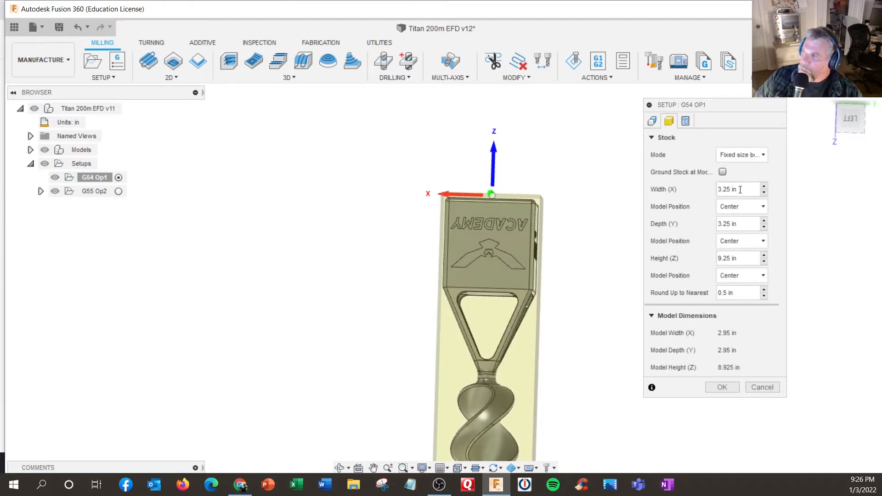
scroll(572, 266, down, 3)
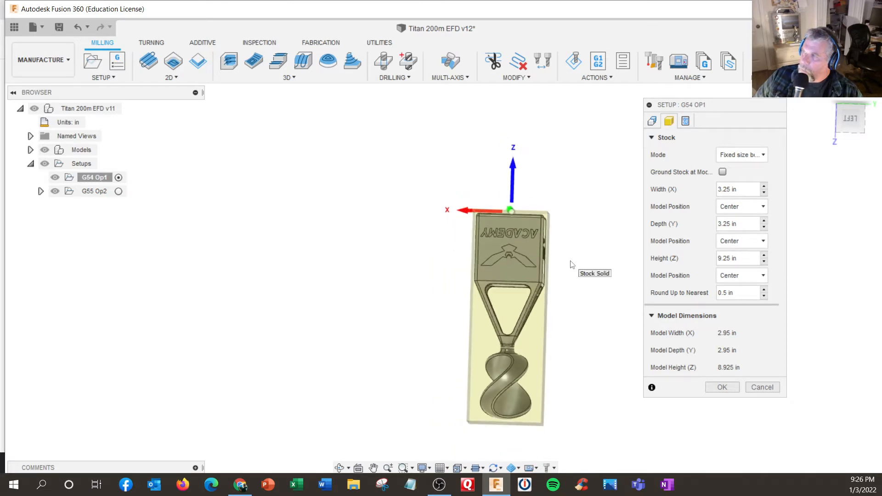
scroll(530, 385, up, 3)
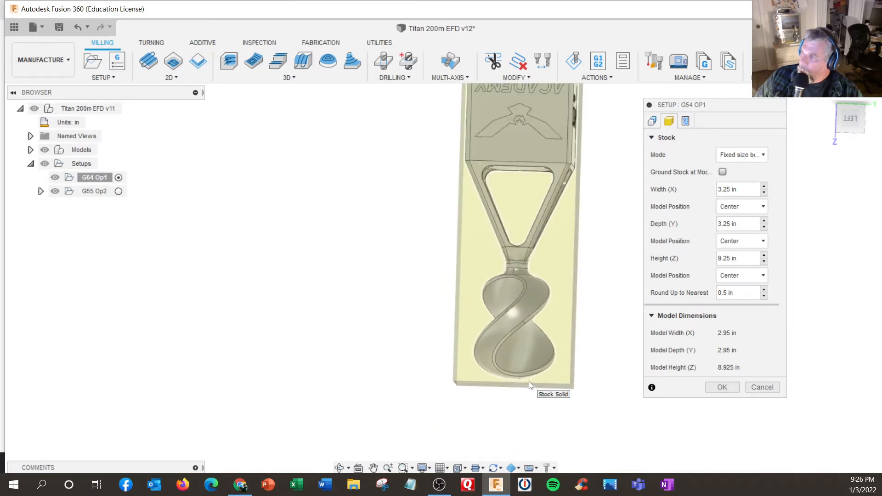
scroll(531, 385, down, 3)
shift+middle_drag(531, 385, 475, 254)
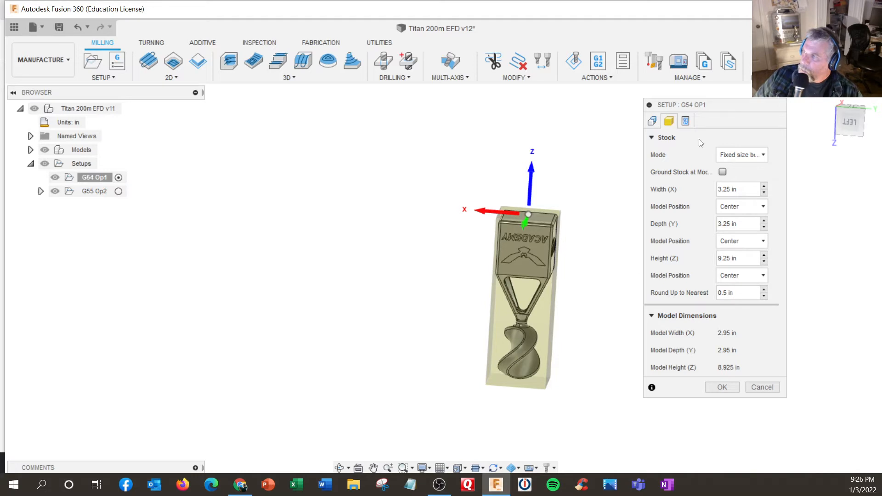
Set the G54 Op1 program comment to "Titan 200m Op1" and the WCS offset to 1, then accept the setup
click(687, 122)
click(739, 172)
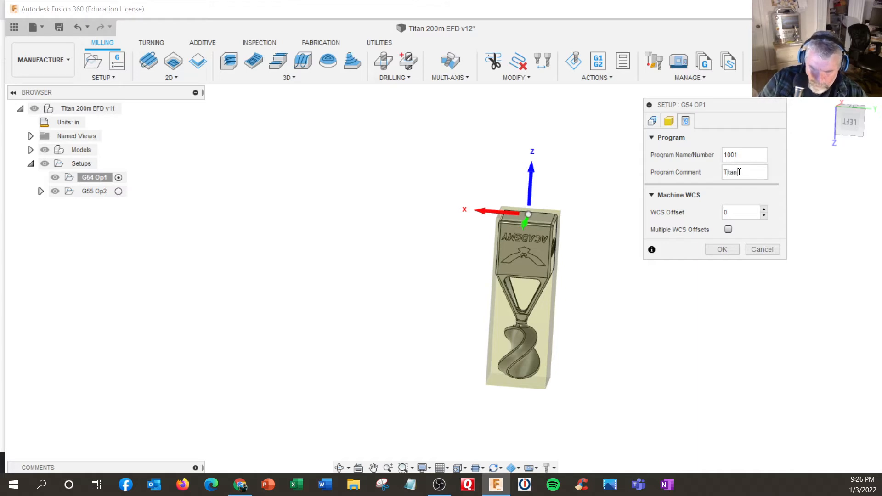
text(Titan 200m )
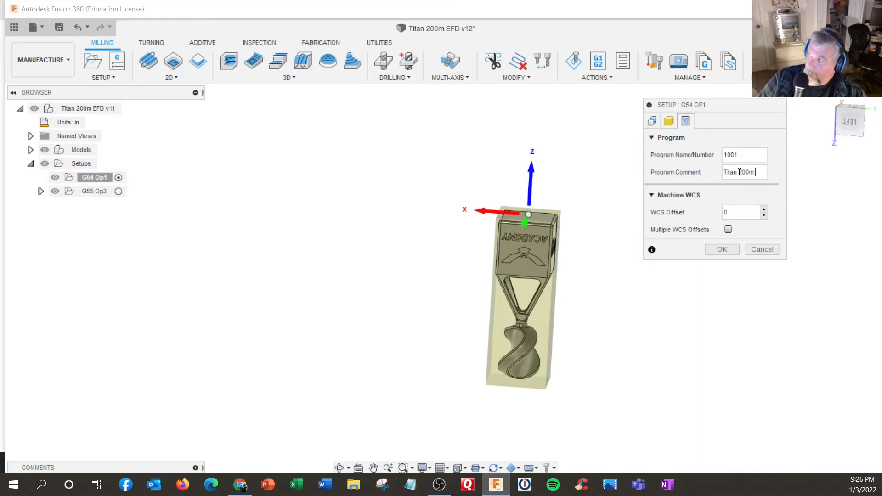
text(Op1)
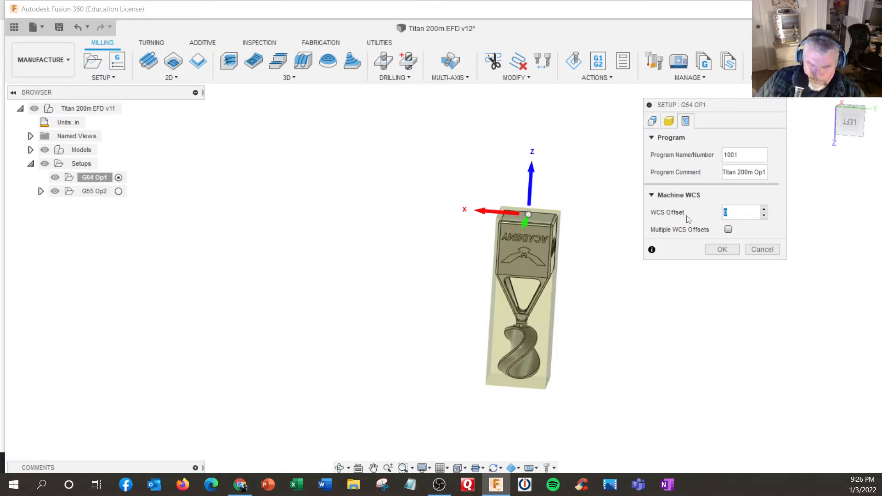
text(1)
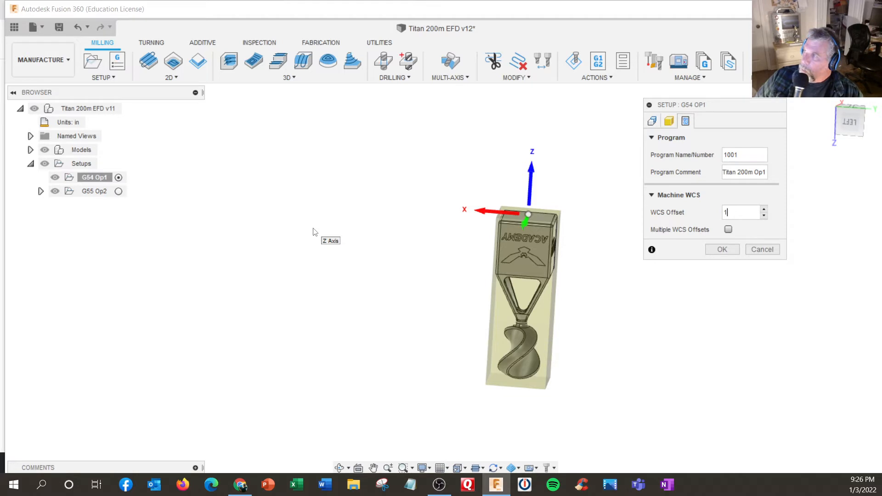
click(722, 250)
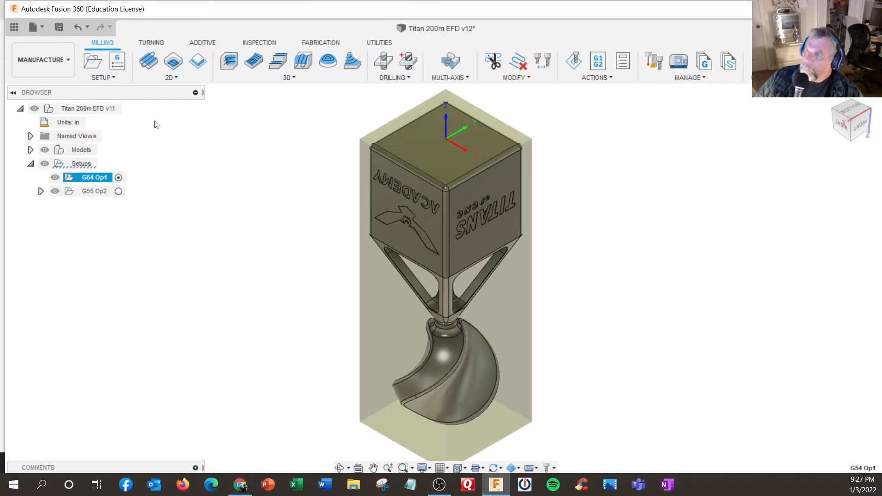
Start a 2D Face operation using the 3" FACE MILL 4FLT from the 5_AXIS_139_200 library with its Default Preset
click(171, 78)
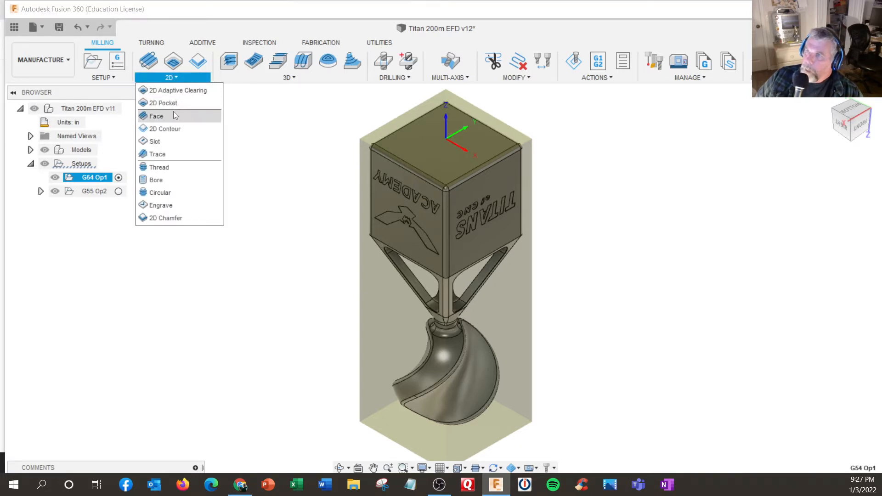
click(172, 115)
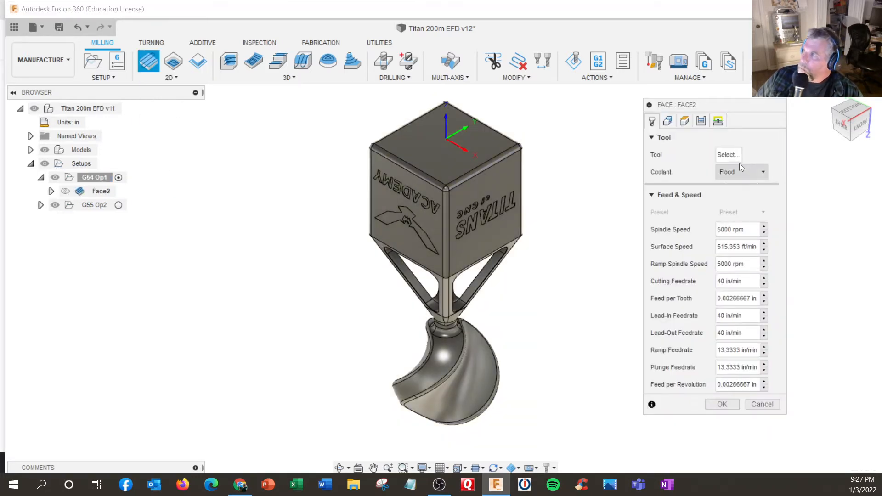
click(736, 159)
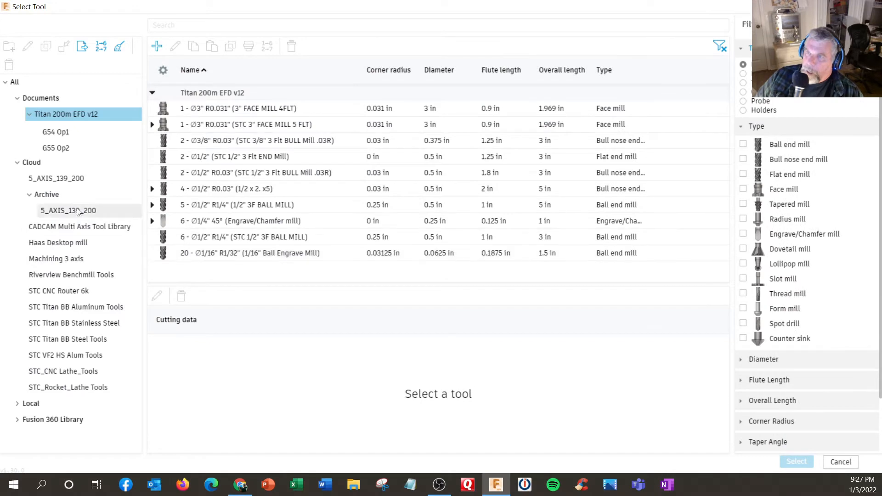
click(60, 182)
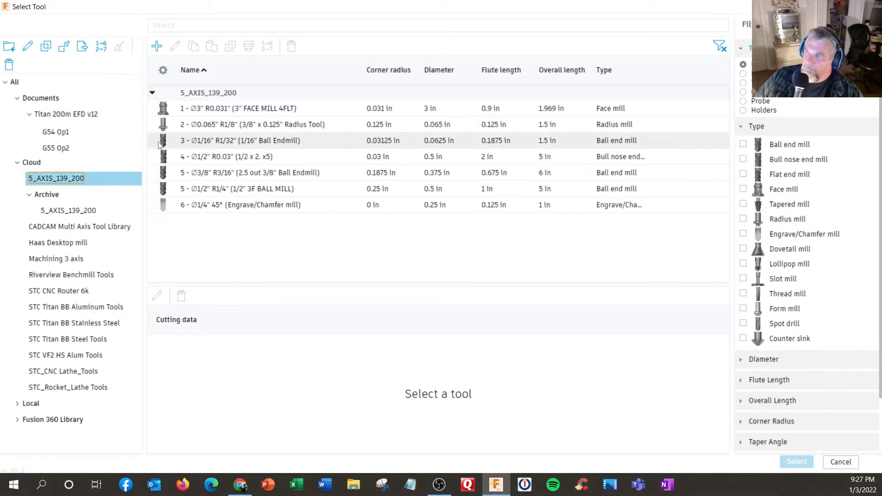
click(60, 135)
click(63, 148)
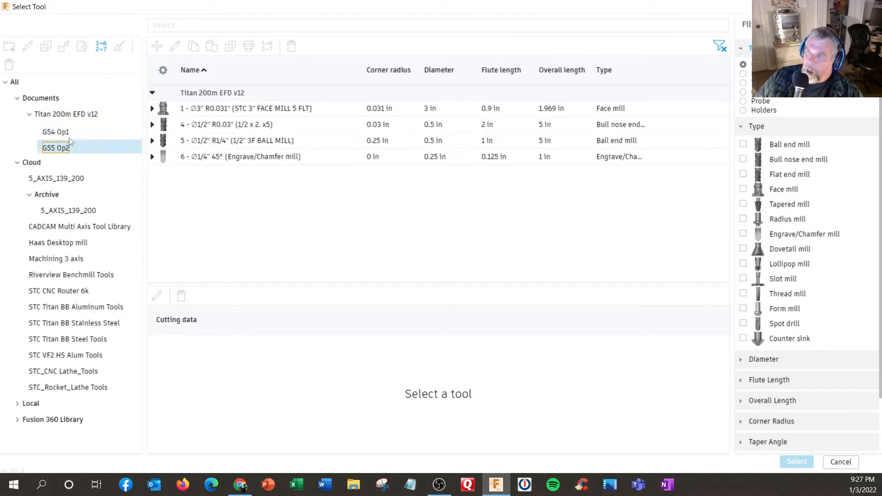
click(69, 134)
click(69, 147)
click(71, 181)
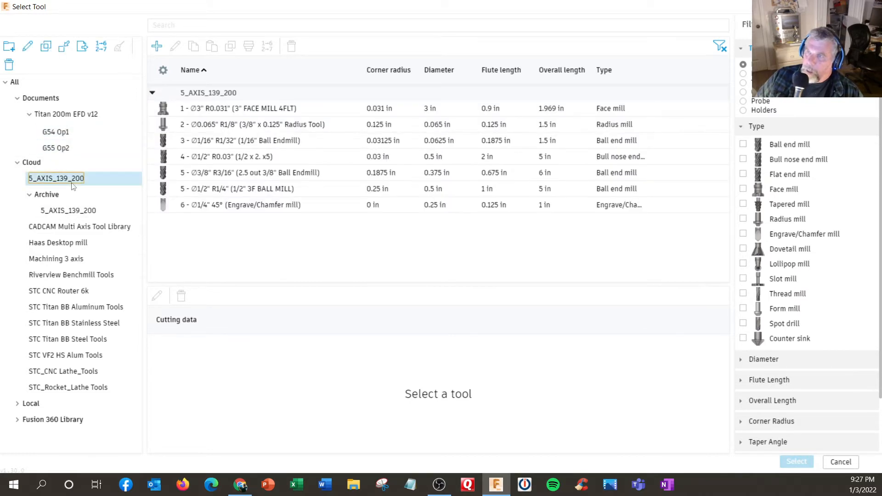
click(285, 112)
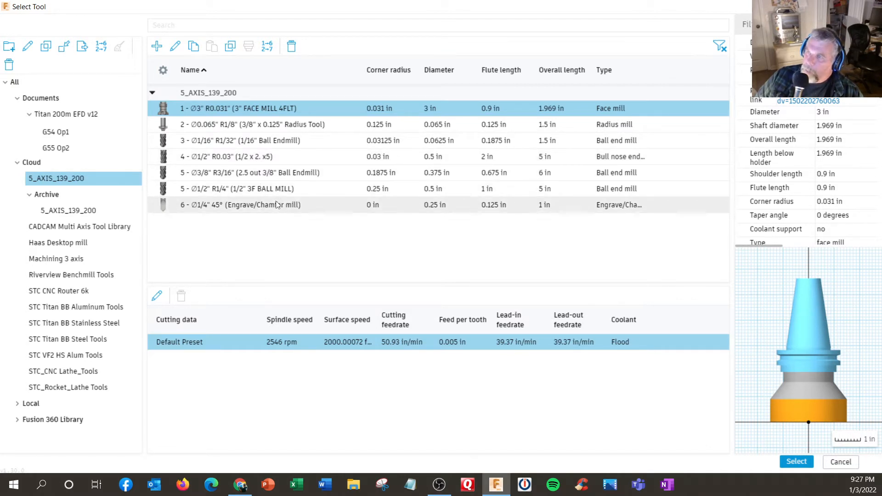
click(225, 345)
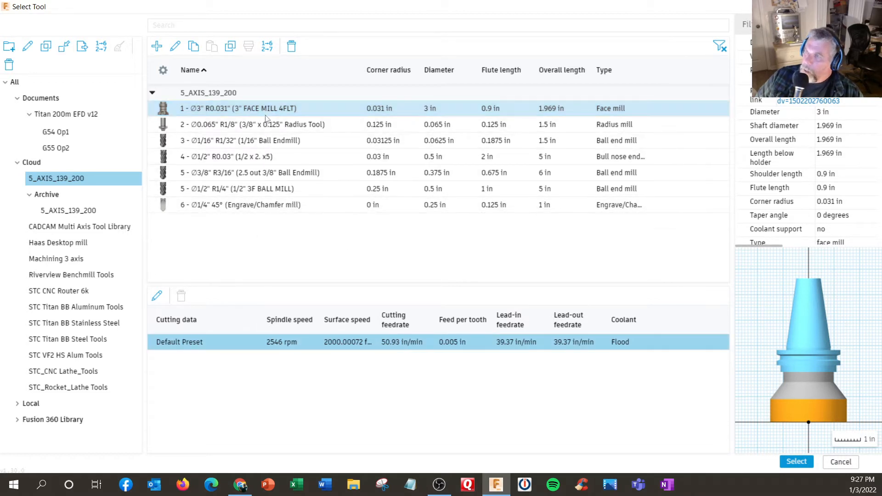
click(800, 462)
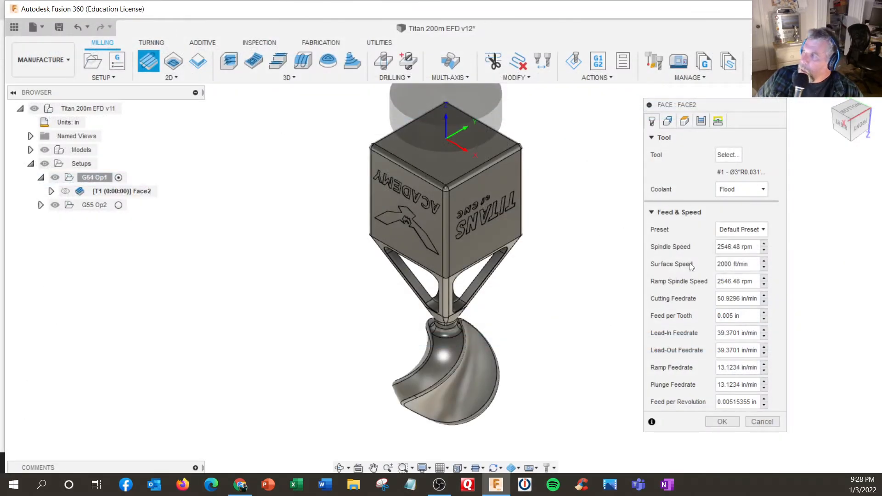
Enable Tool Orientation by Z axis/plane and X axis, using the cube's base face for Z and its base edge, flipped, for X
click(668, 122)
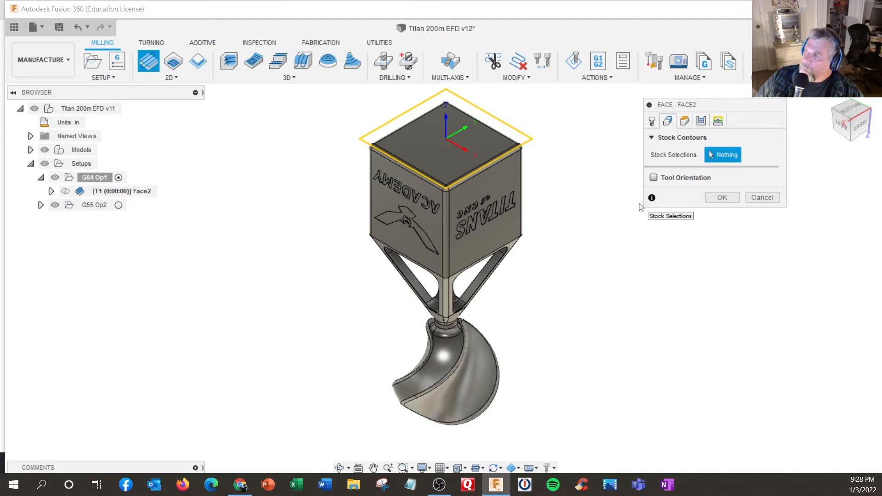
click(654, 178)
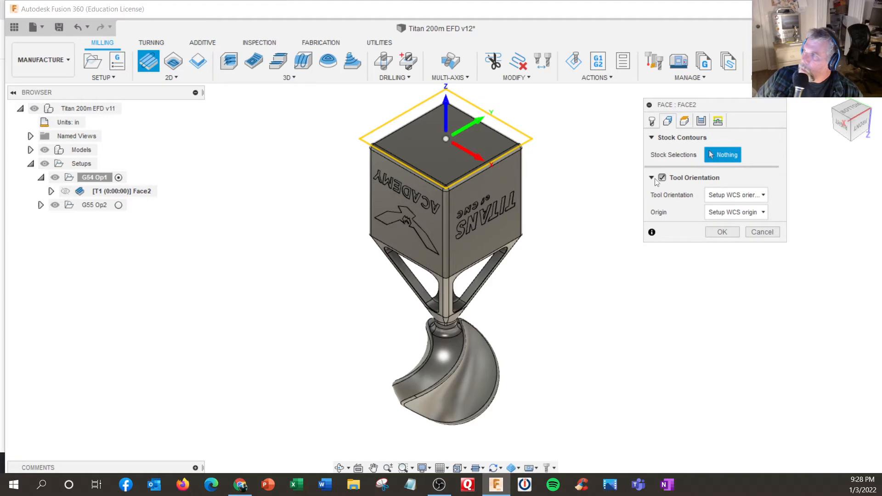
click(741, 196)
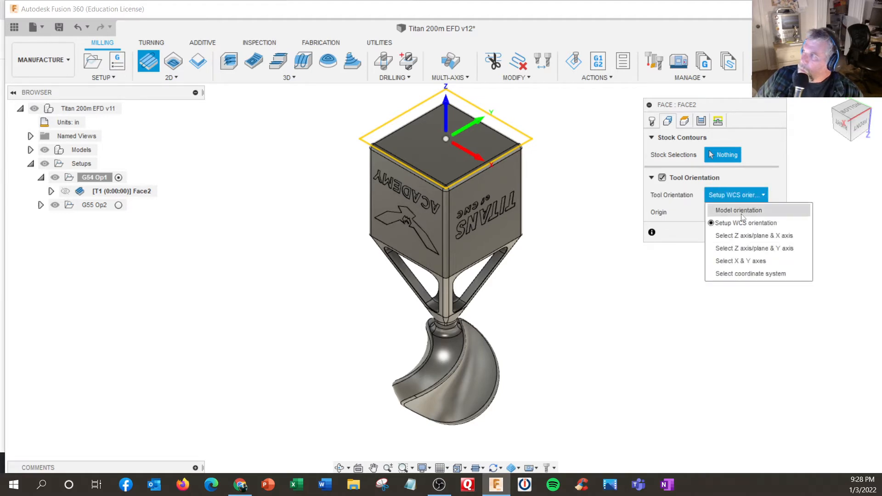
click(740, 235)
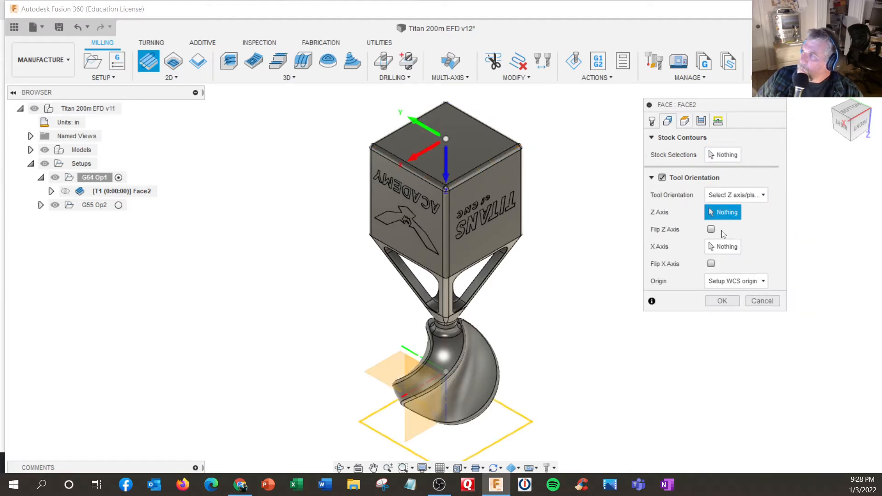
click(481, 148)
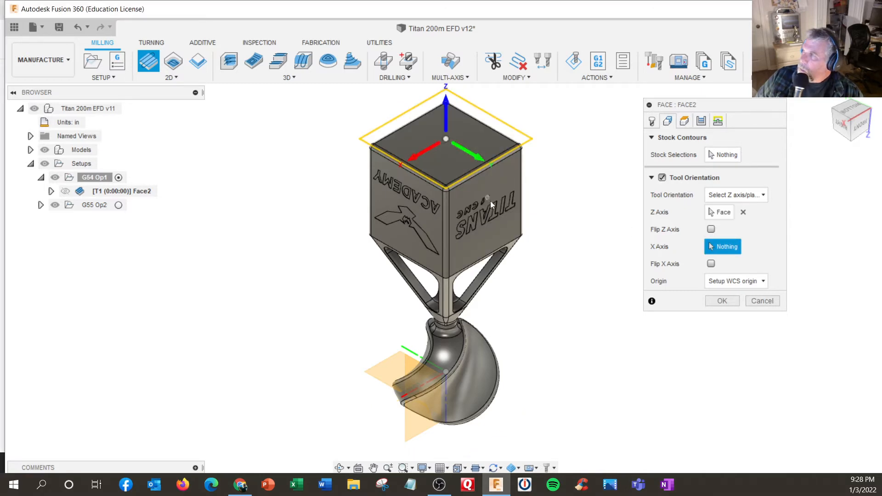
click(711, 263)
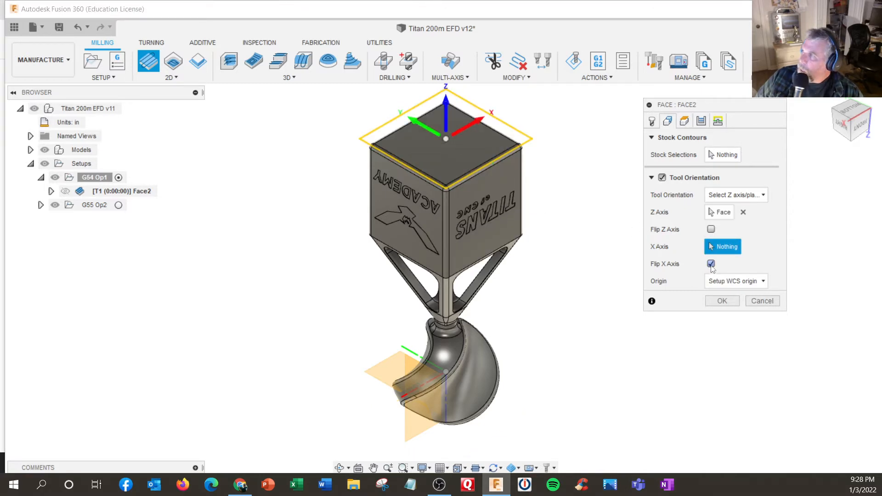
click(711, 264)
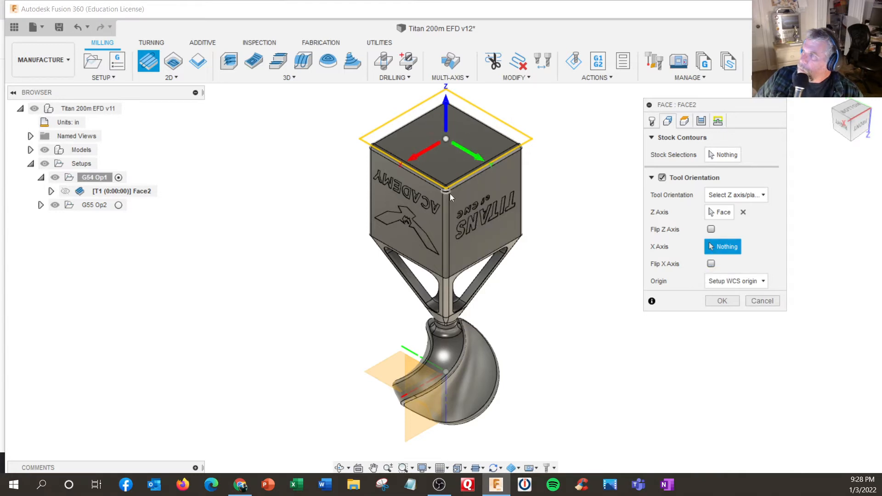
click(437, 184)
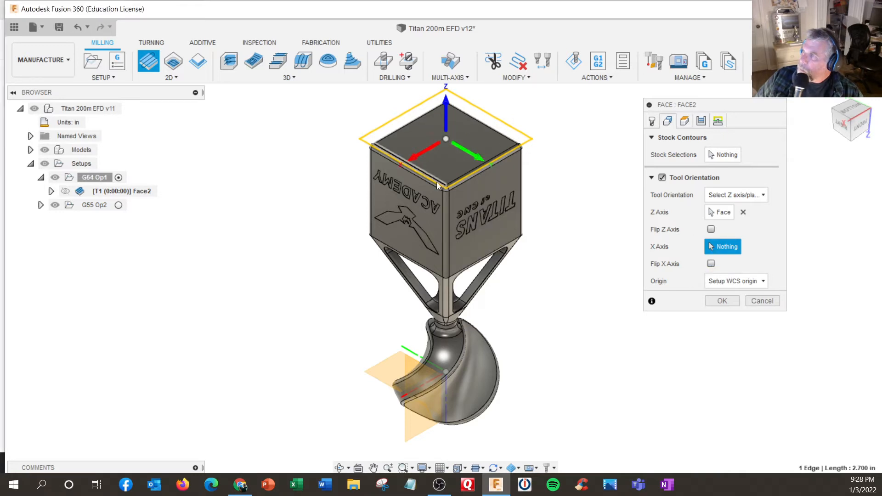
click(711, 264)
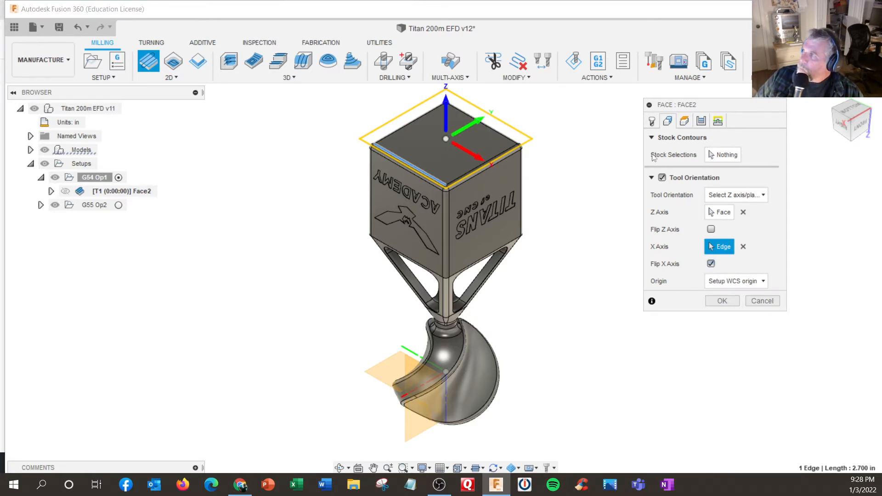
Review the facing heights around the cube and enable Multiple Depths with a Finishing Step for the passes
click(684, 121)
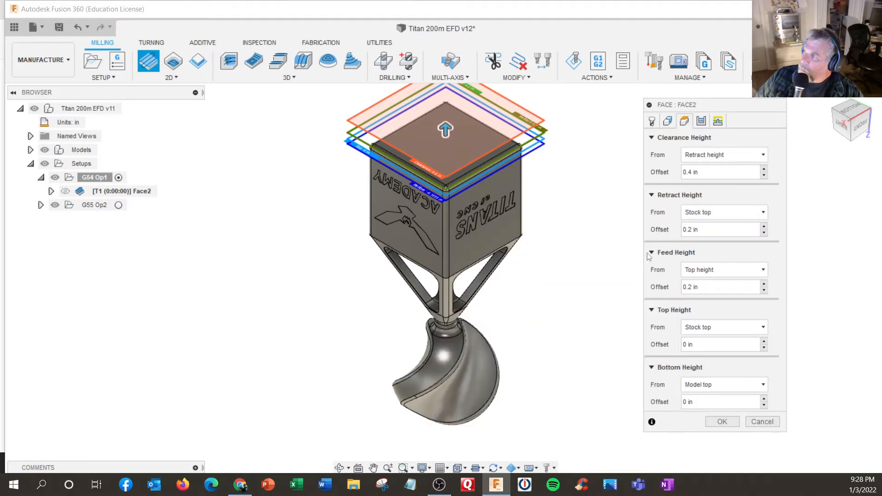
shift+middle_drag(598, 223, 605, 210)
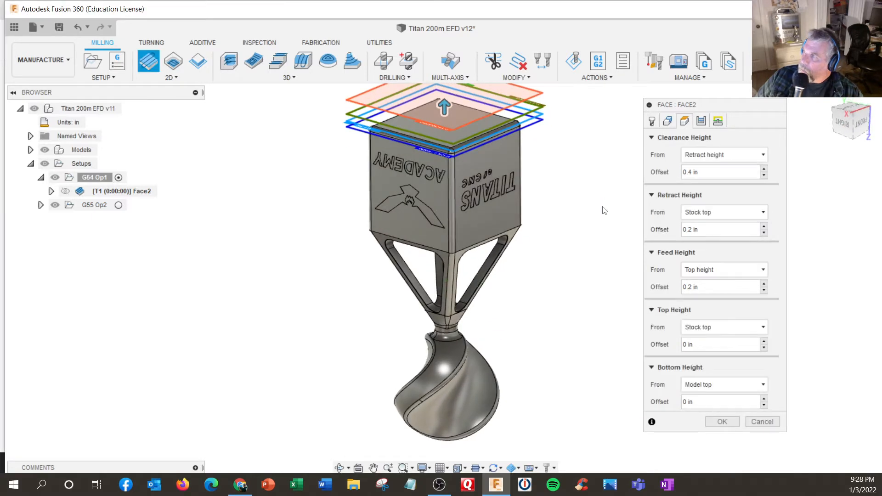
scroll(604, 211, down, 2)
scroll(601, 213, down, 1)
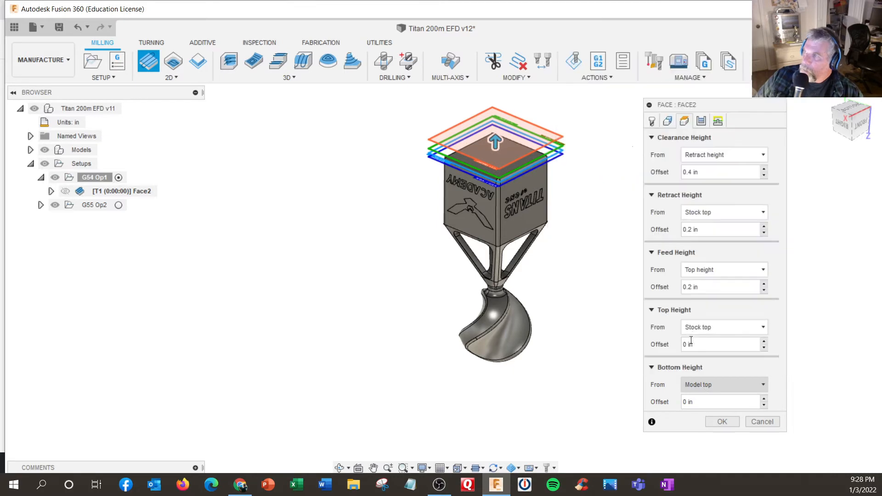
click(700, 122)
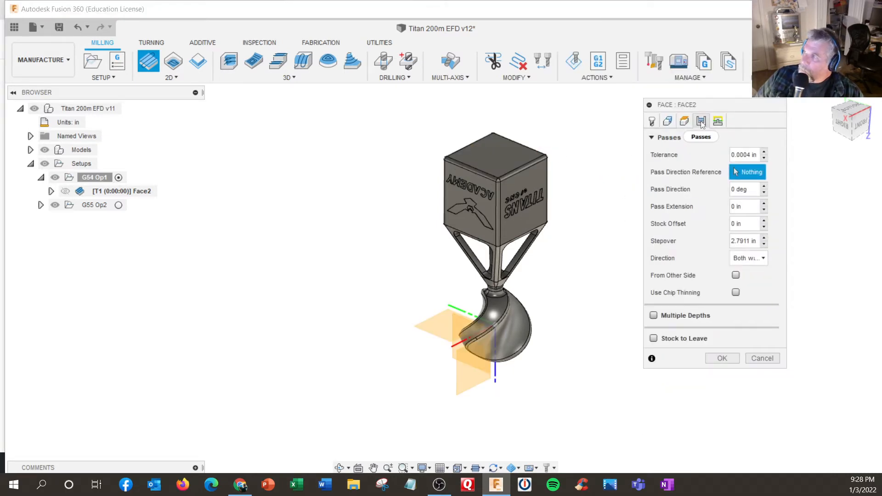
click(654, 315)
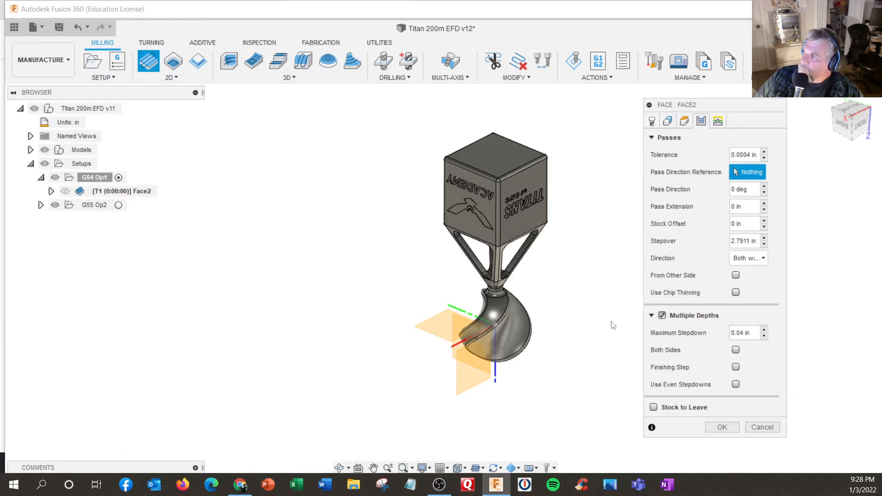
click(736, 367)
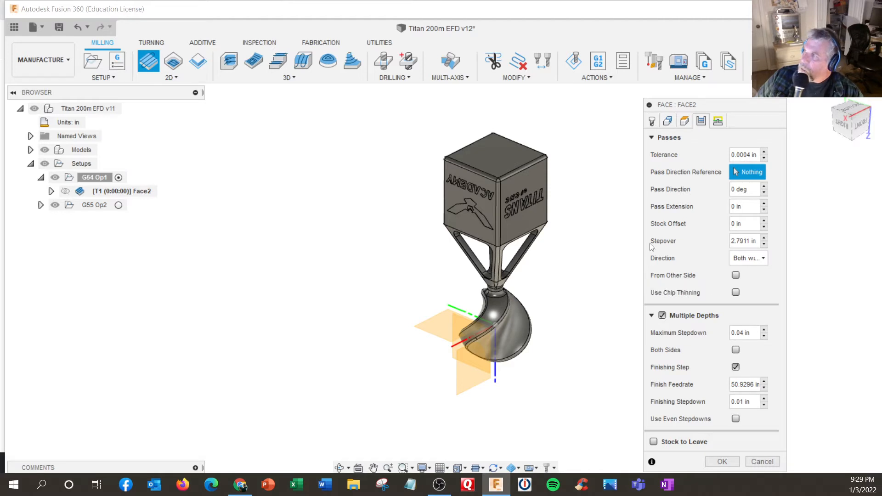
Enable Extend Before Retract in the facing operation's linking settings and accept the operation
click(717, 121)
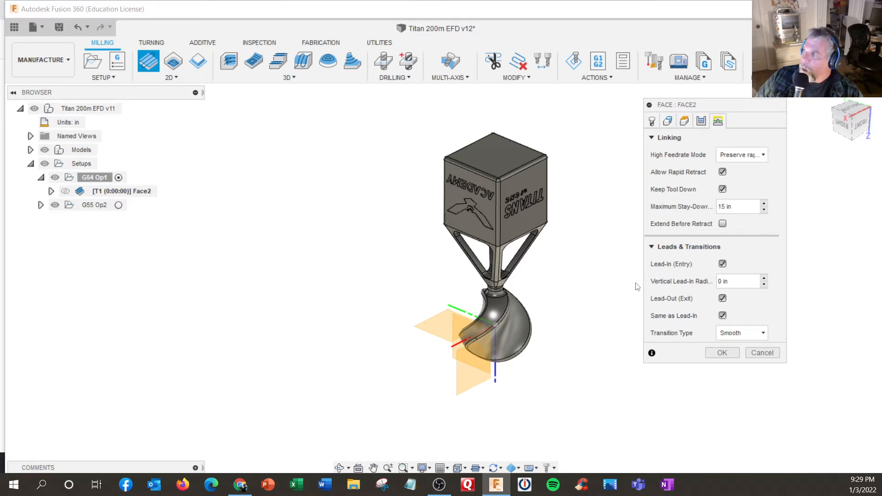
click(724, 224)
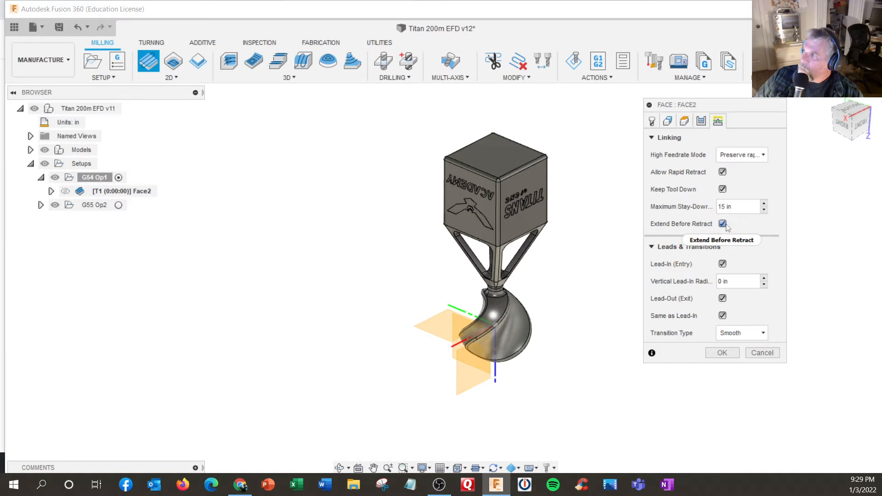
click(723, 352)
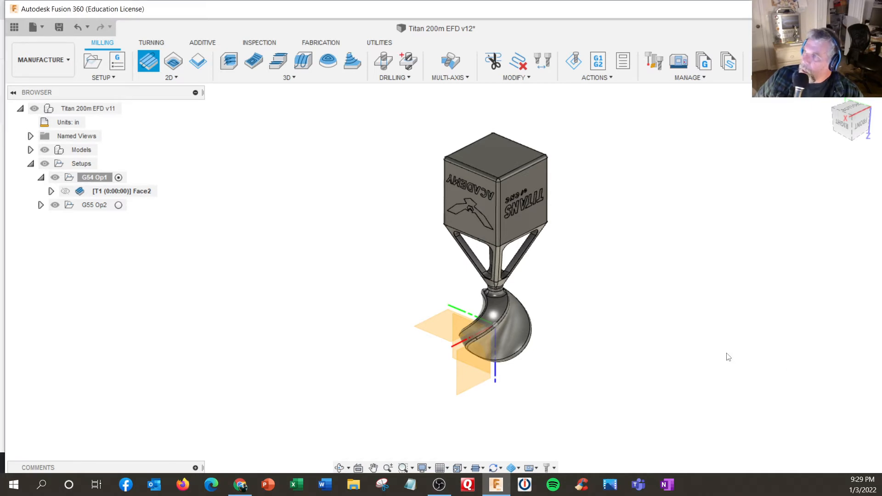
Examine the generated facing toolpath over the cube base from several angles and distances
shift+middle_drag(492, 181, 462, 200)
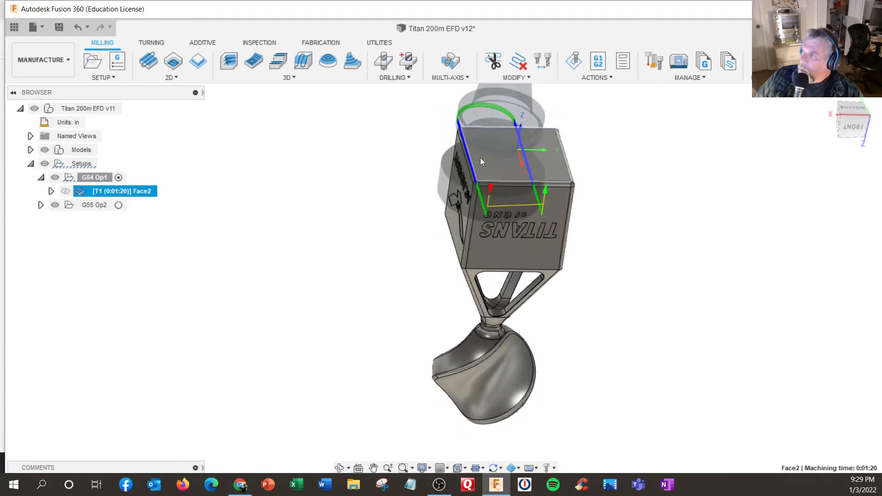
mouse_move(480, 158)
shift+middle_down()
mouse_move(476, 123)
mouse_move(482, 165)
mouse_move(469, 153)
shift+middle_up()
scroll(355, 197, down, 3)
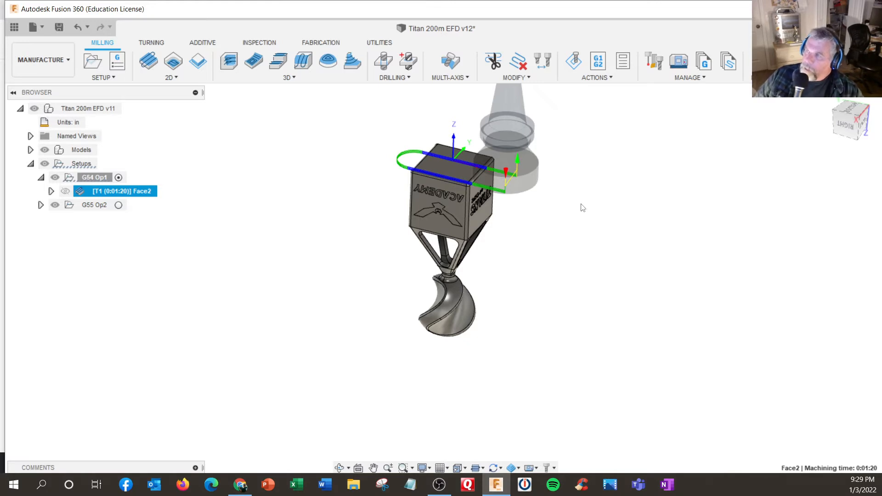
scroll(445, 184, up, 5)
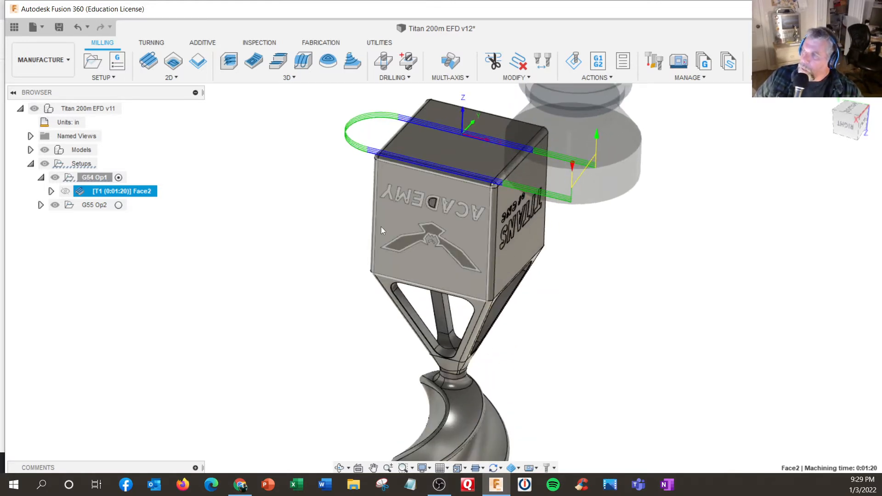
scroll(381, 227, down, 3)
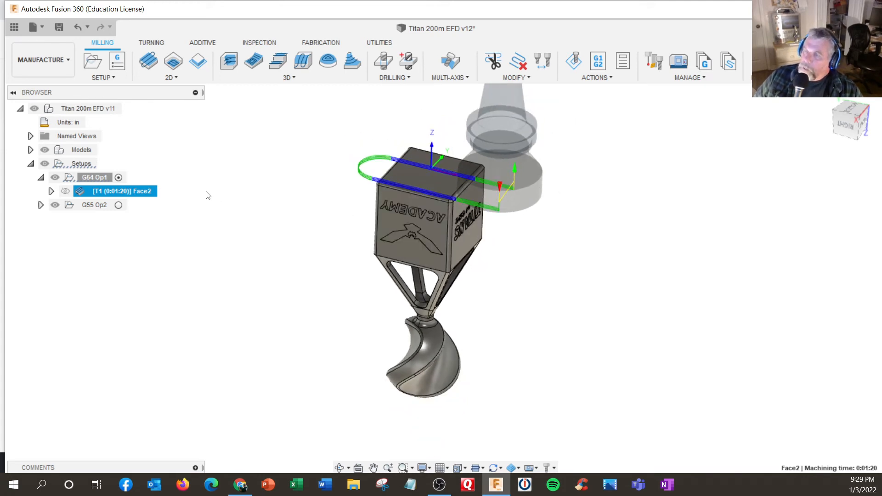
Duplicate the Face2 operation within the G54 Op1 setup and select the whole setup
right_click(88, 193)
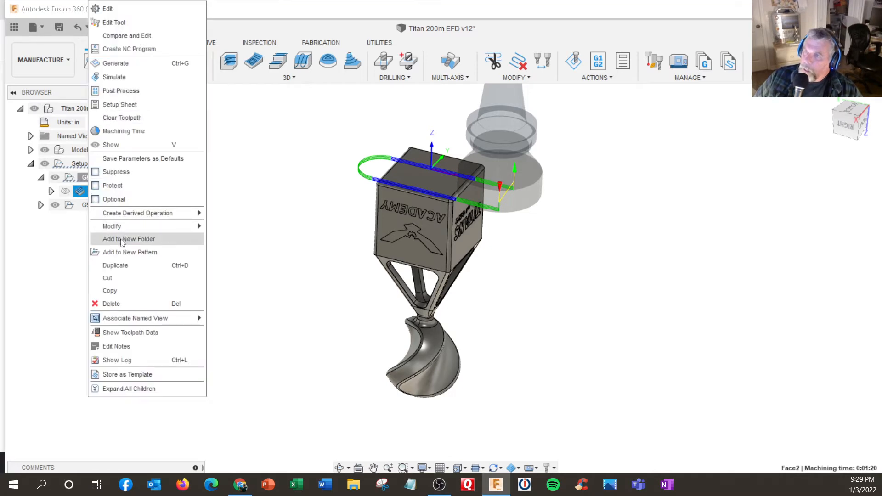
click(120, 265)
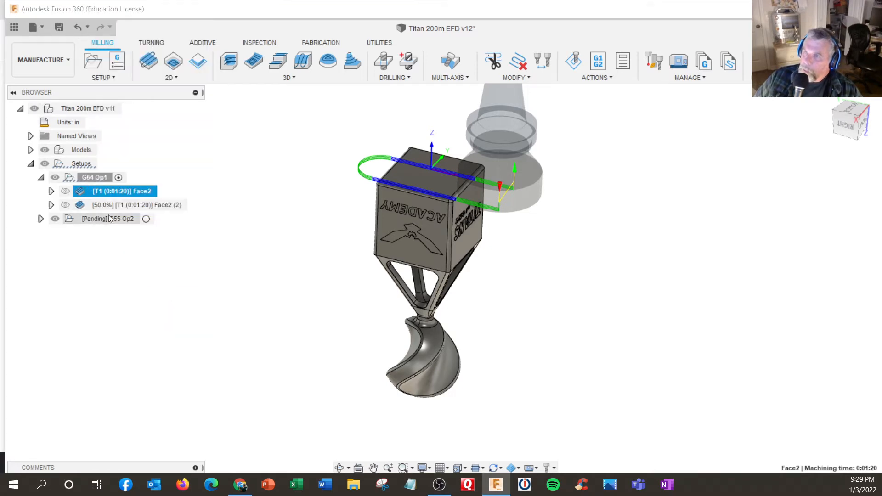
click(108, 205)
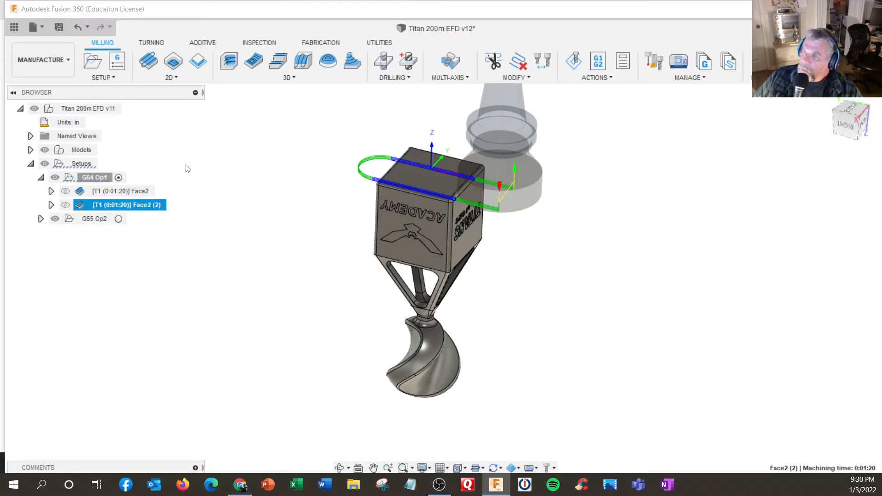
click(123, 178)
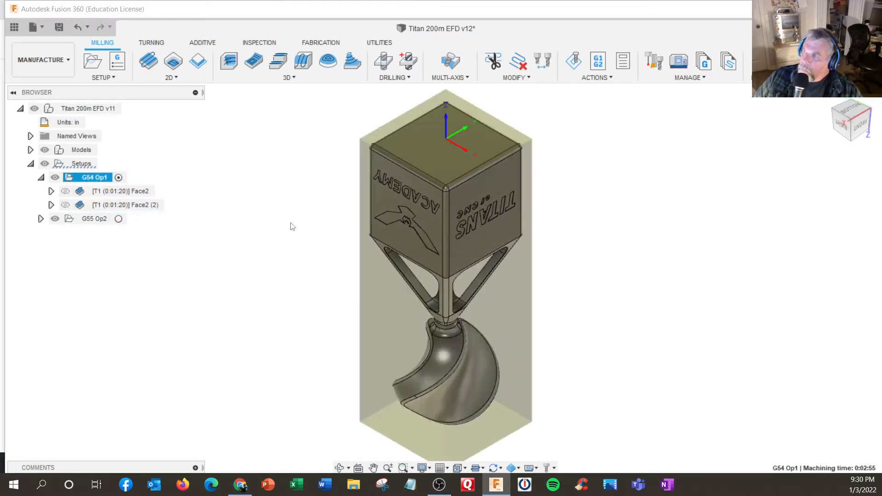
Open the duplicated Face2 (2) operation for editing and set its tool orientation Z axis to the TITANS of CNC face
shift+middle_drag(292, 218, 345, 191)
click(850, 120)
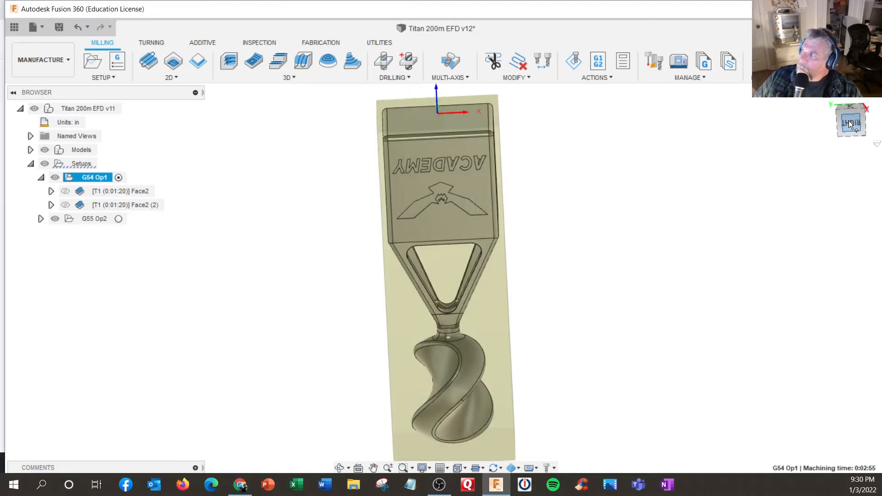
click(873, 99)
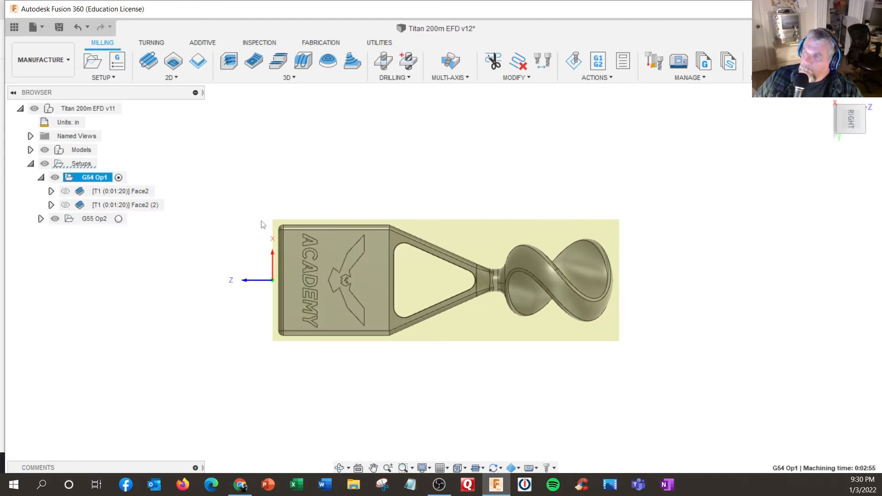
shift+middle_drag(262, 222, 216, 230)
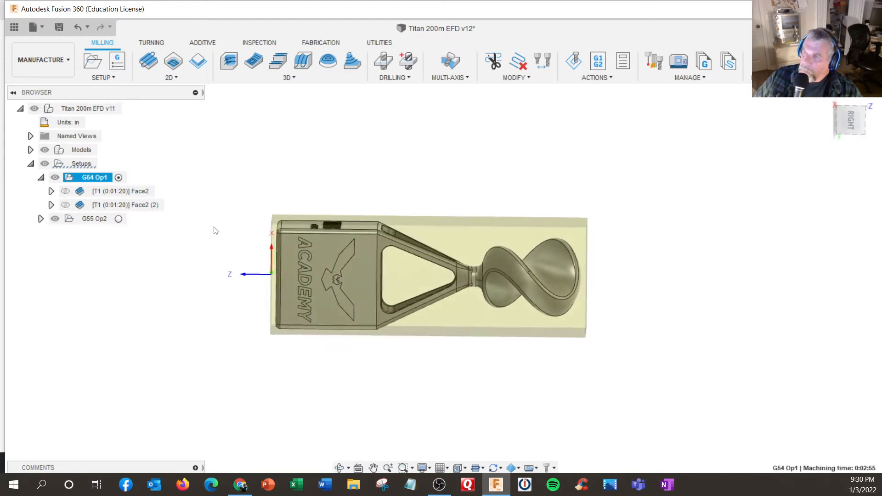
click(130, 205)
right_click(130, 205)
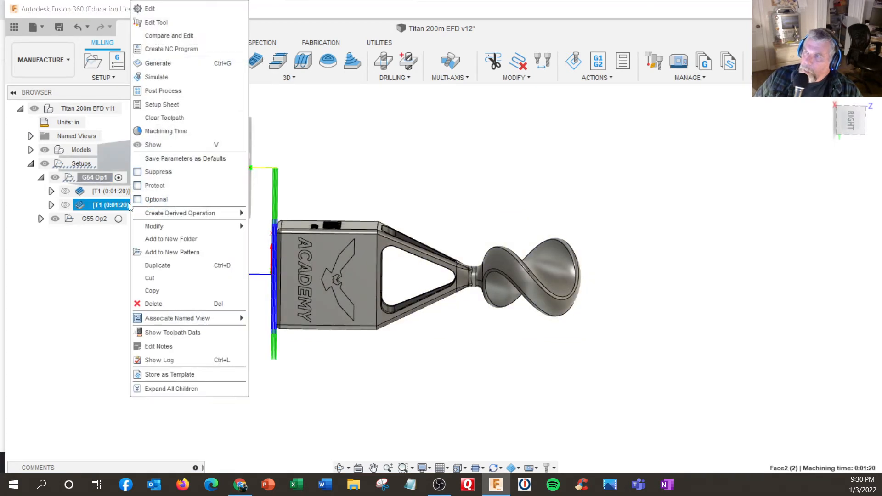
click(150, 9)
click(668, 122)
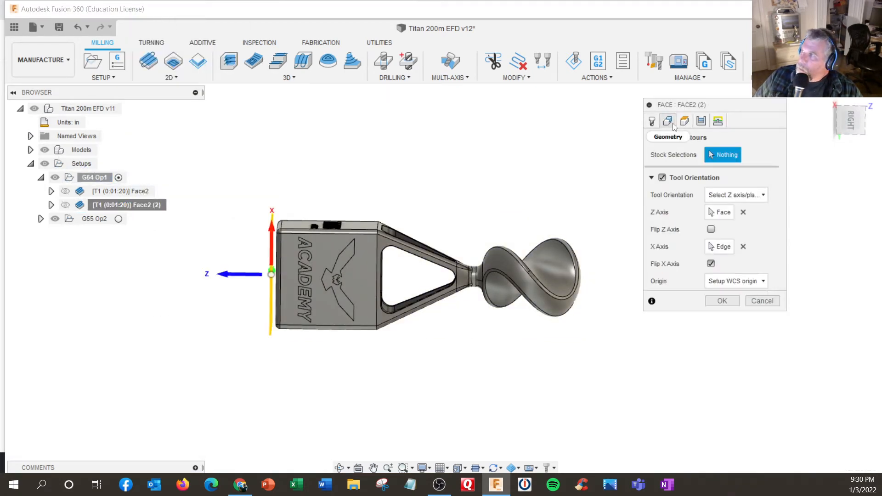
click(722, 216)
shift+middle_drag(490, 208, 489, 221)
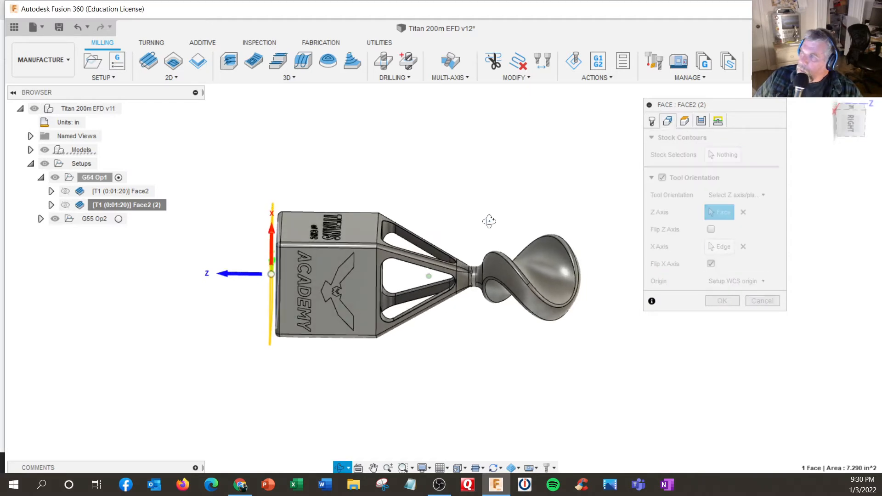
click(363, 229)
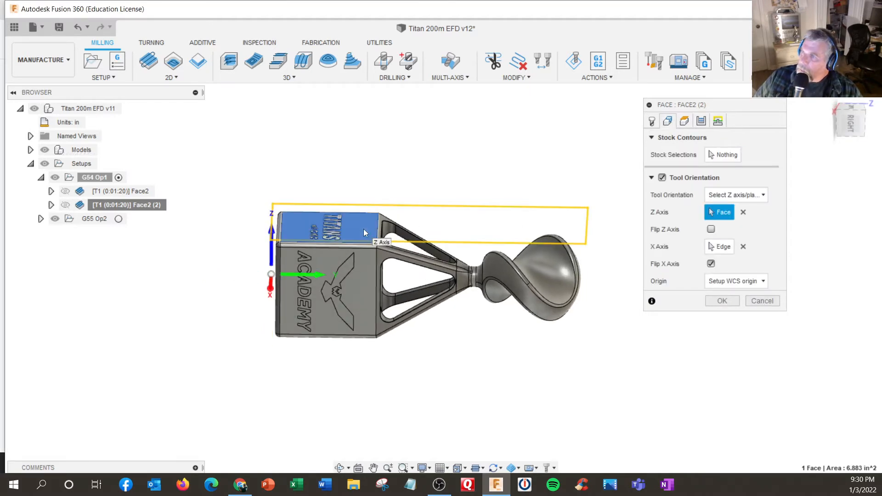
shift+middle_drag(363, 229, 364, 224)
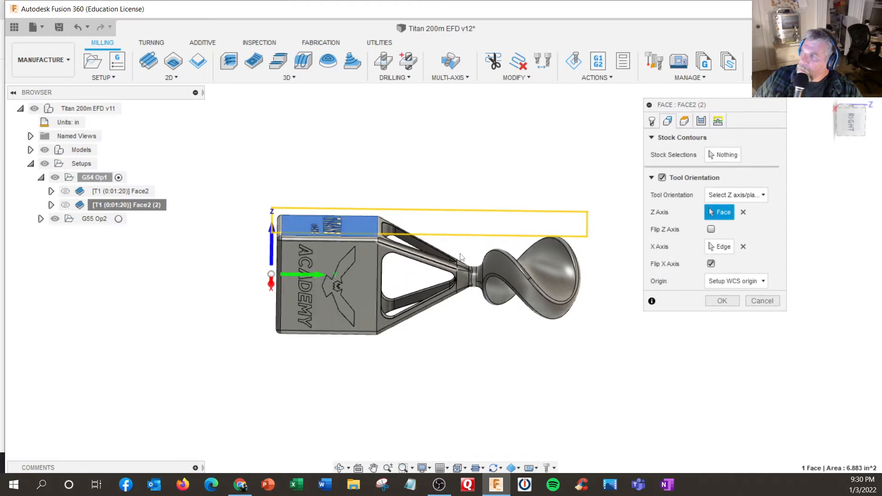
Reselect the TITANS of CNC face as Z axis and set the X axis to the long cube edge beside the ACADEMY face
scroll(370, 251, up, 4)
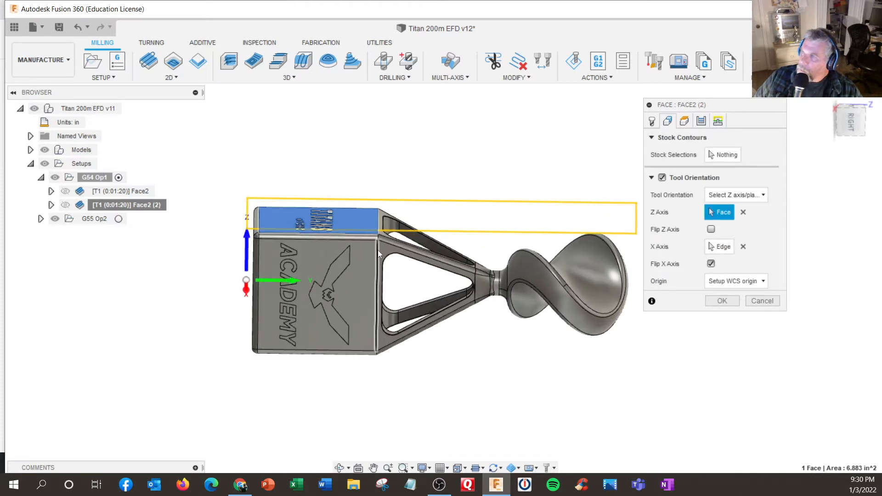
click(308, 235)
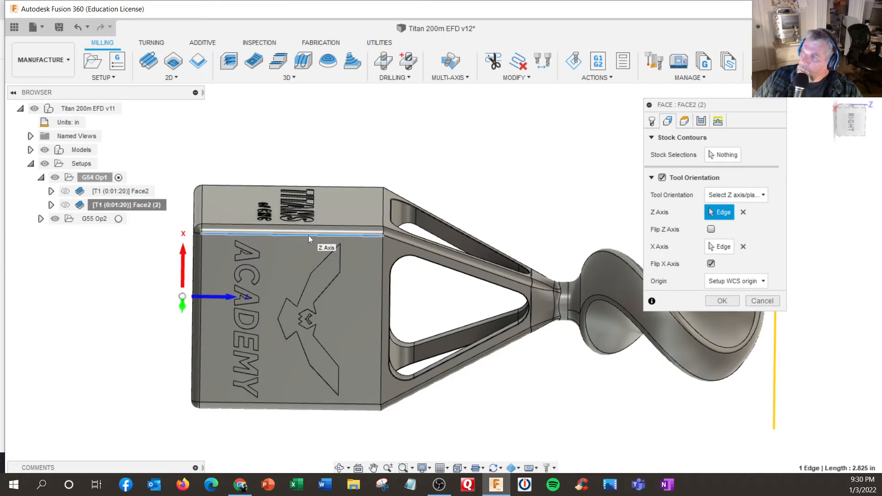
shift+middle_drag(308, 235, 199, 284)
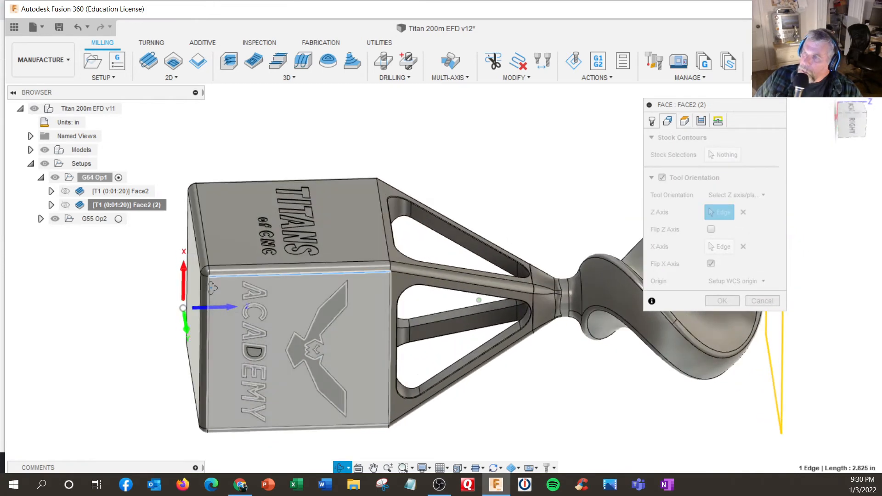
click(361, 226)
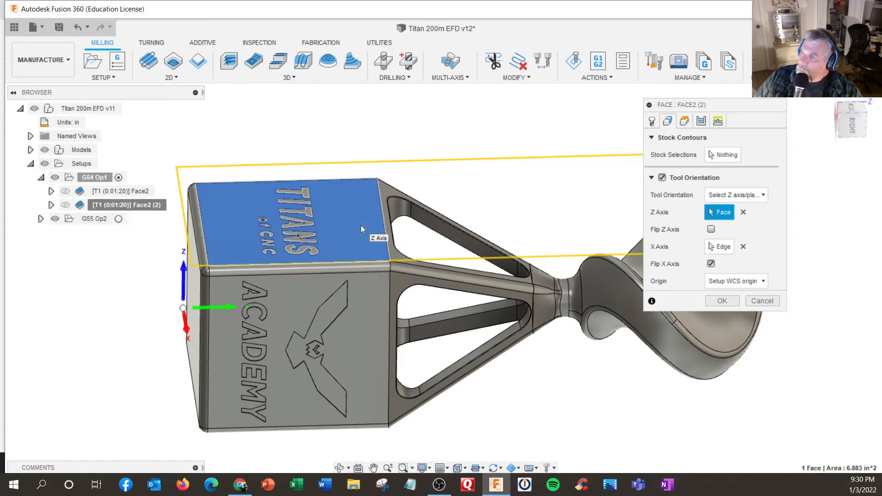
click(713, 248)
click(197, 302)
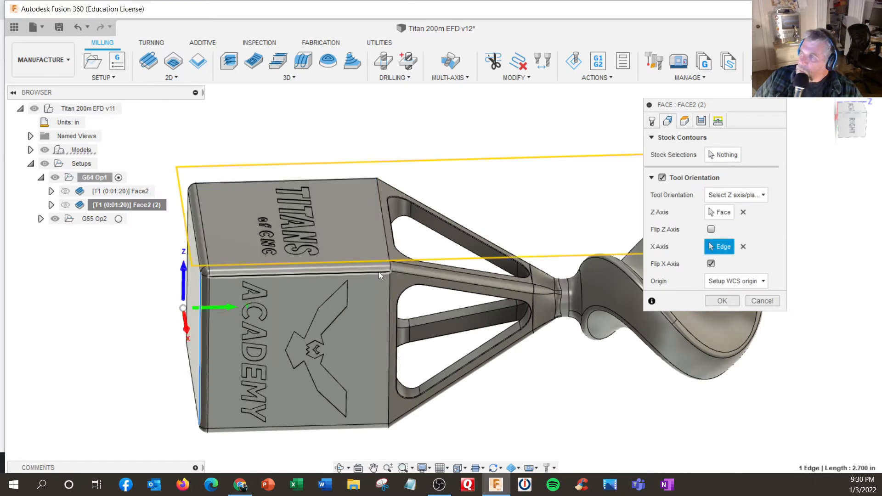
click(379, 273)
Try a different X axis edge on the cube and reselect the TITANS of CNC face as the Z axis
click(718, 214)
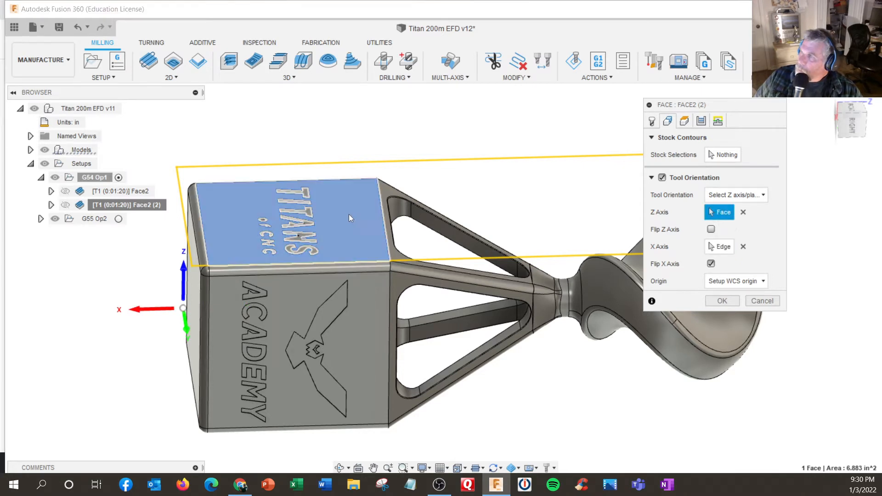
click(341, 216)
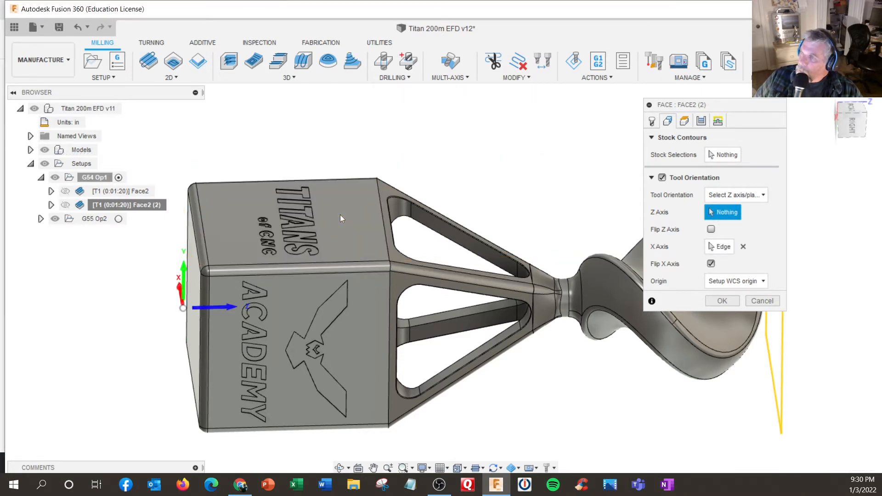
click(715, 247)
shift+middle_drag(155, 319, 151, 305)
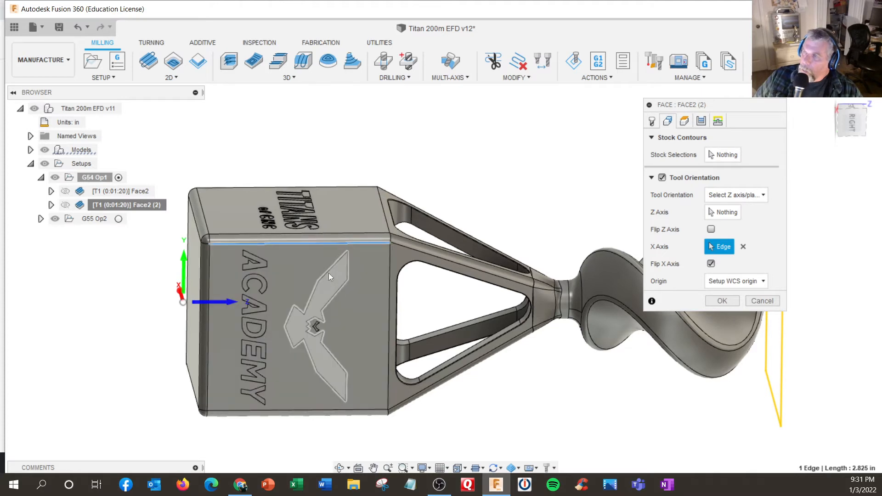
shift+middle_drag(189, 303, 189, 303)
click(189, 304)
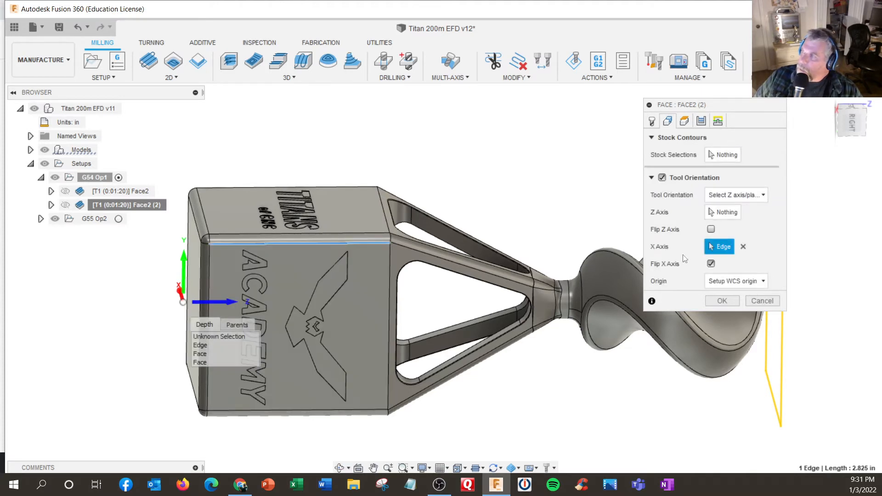
click(710, 210)
click(335, 221)
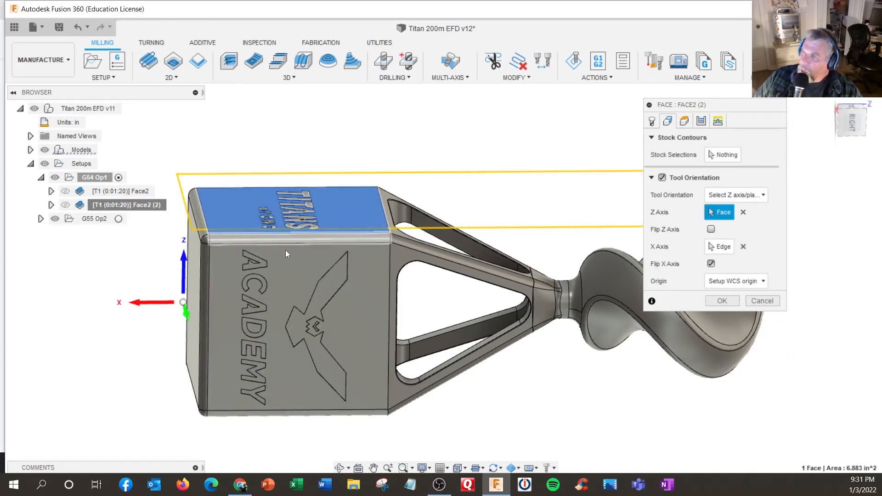
Reselect the long edge between the TITANS and ACADEMY faces as X axis and turn off Flip X Axis
click(719, 248)
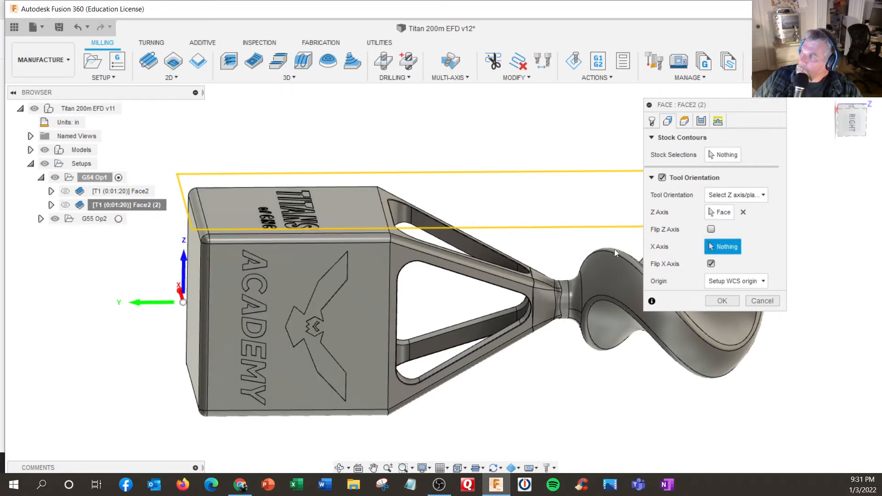
click(340, 243)
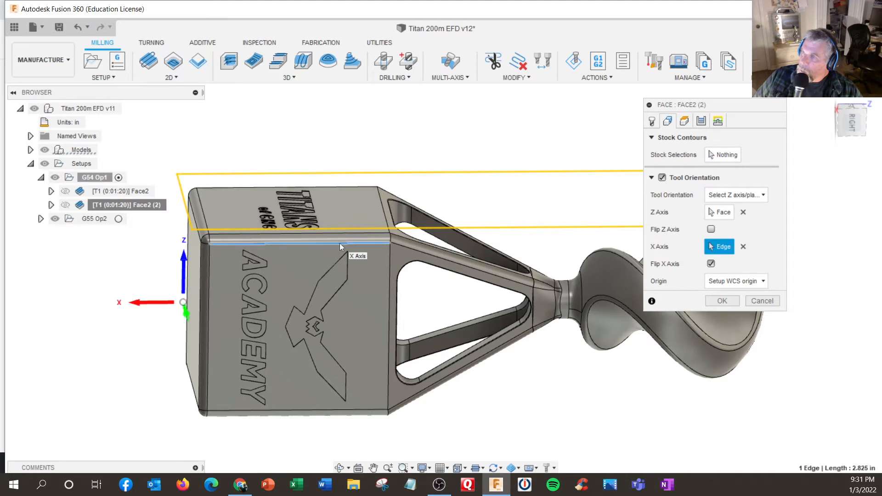
click(711, 263)
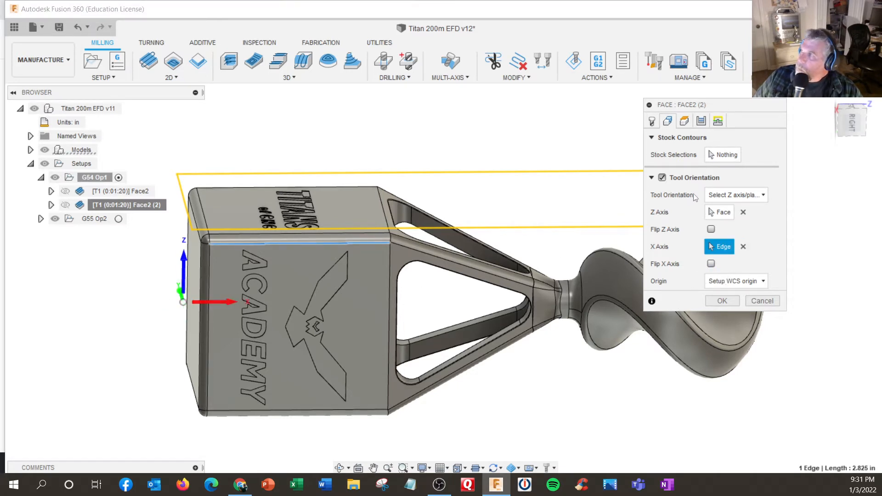
Review the heights and passes settings of Face2 (2) and accept the operation to generate its toolpath
click(684, 120)
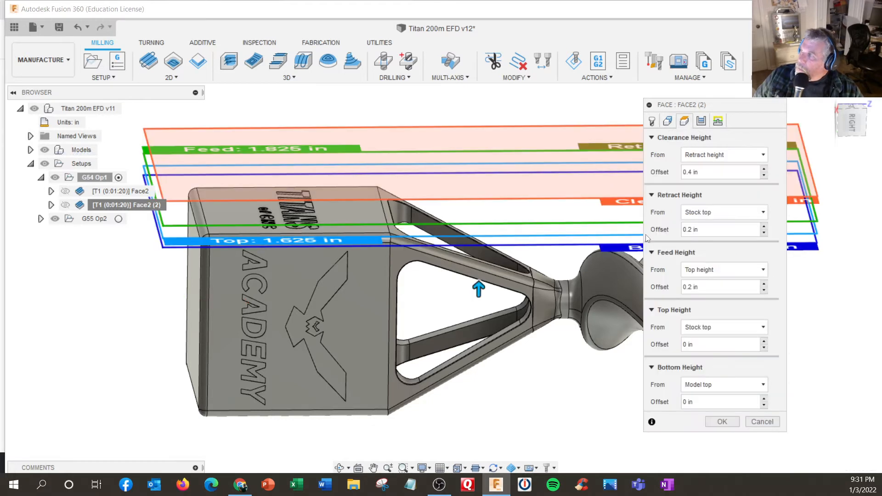
click(701, 121)
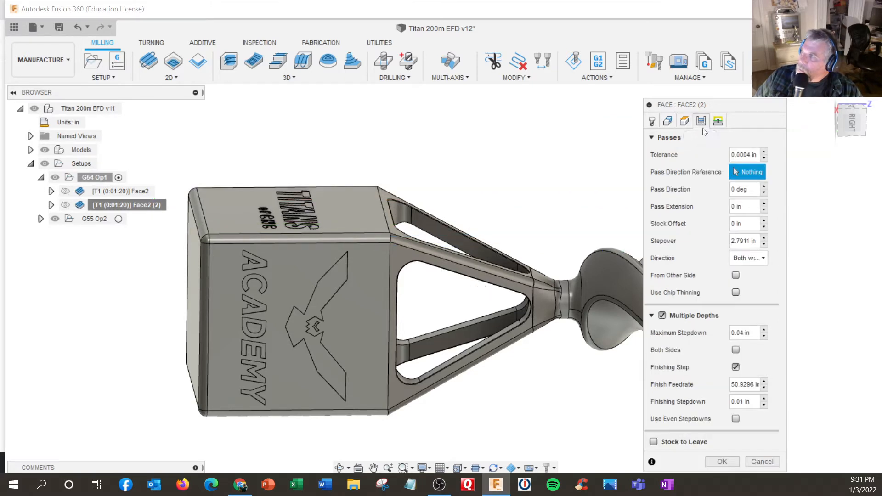
drag(704, 107, 708, 50)
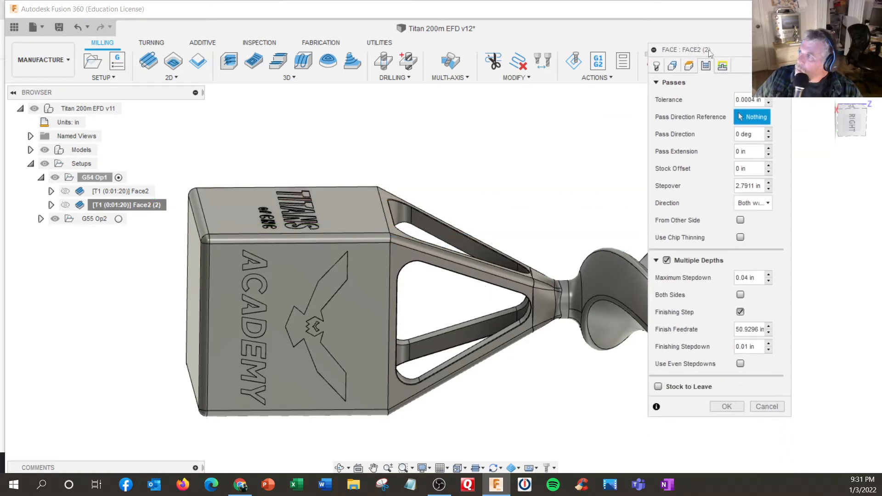
click(724, 408)
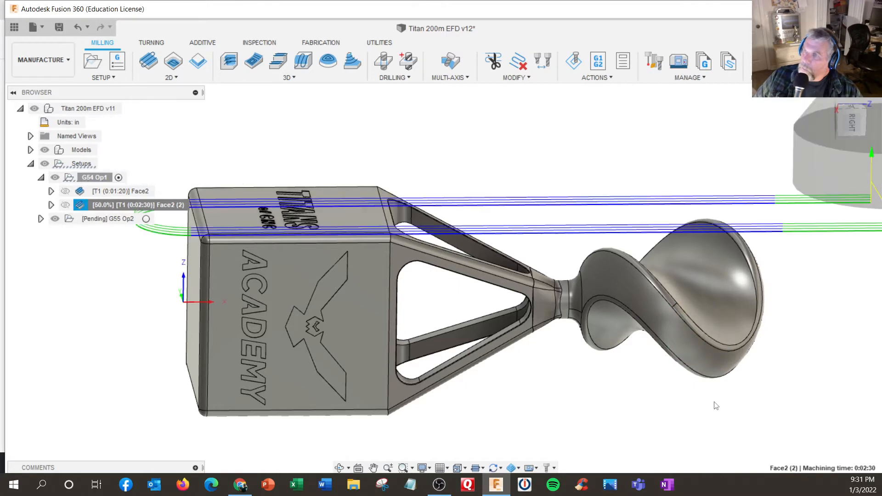
Examine the facing toolpath over the TITANS of CNC side and recheck the stock selection and orientation settings of Face2 (2)
scroll(613, 394, down, 3)
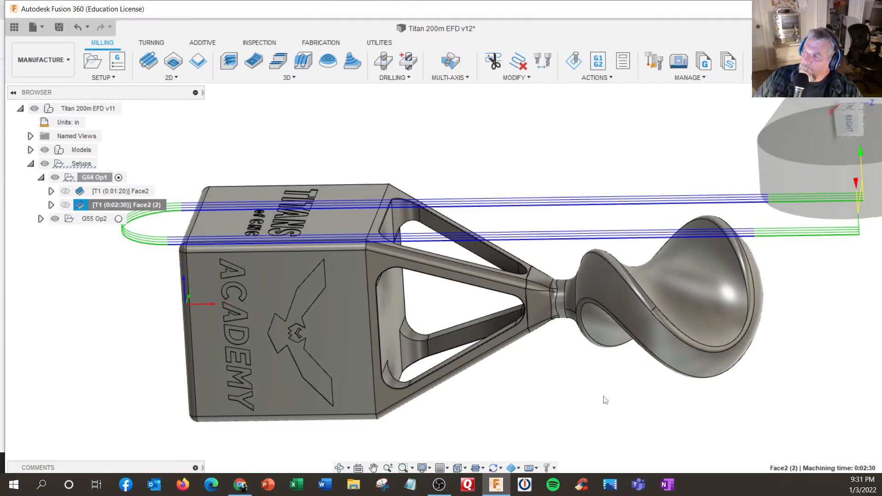
mouse_move(606, 401)
shift+middle_down()
mouse_move(581, 380)
mouse_move(605, 394)
shift+middle_up()
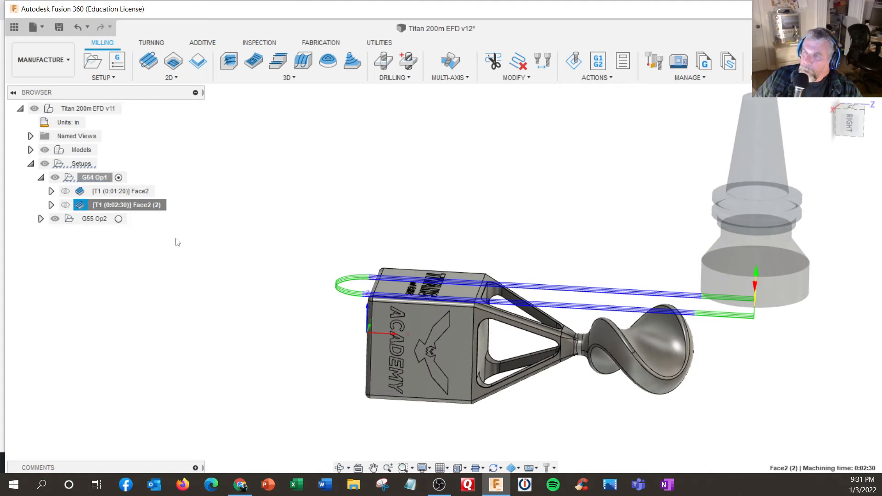
right_click(109, 209)
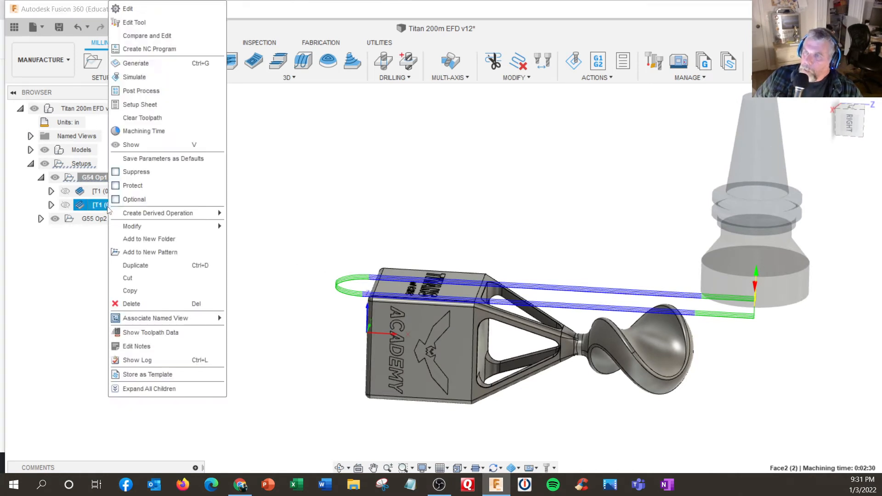
click(129, 11)
click(671, 66)
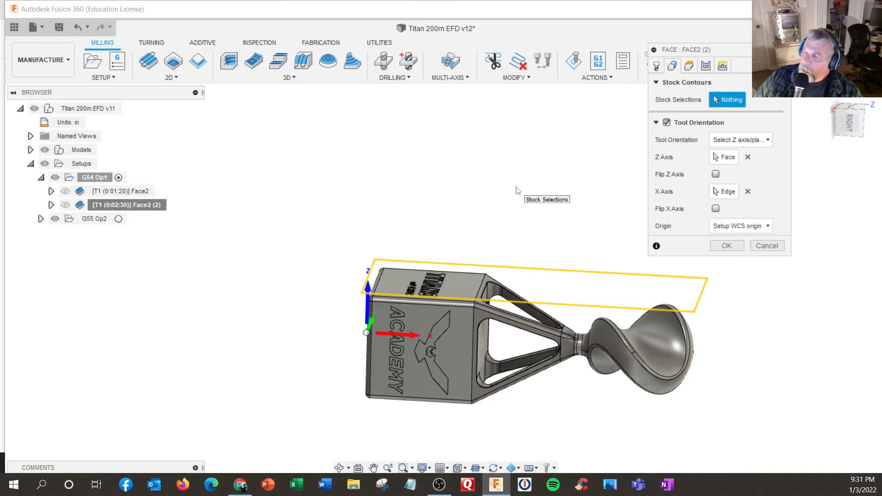
click(727, 246)
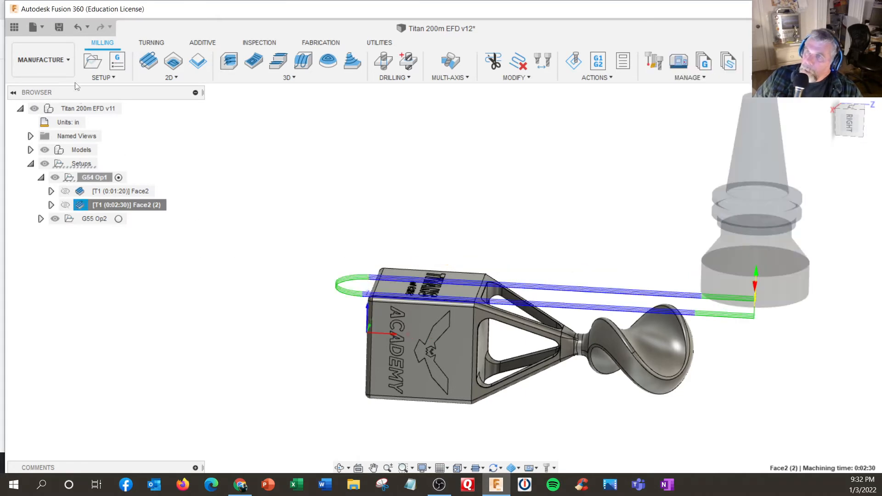
Switch to the Design workspace and start a new sketch on the TITANS of CNC face of the cube
click(65, 58)
click(128, 145)
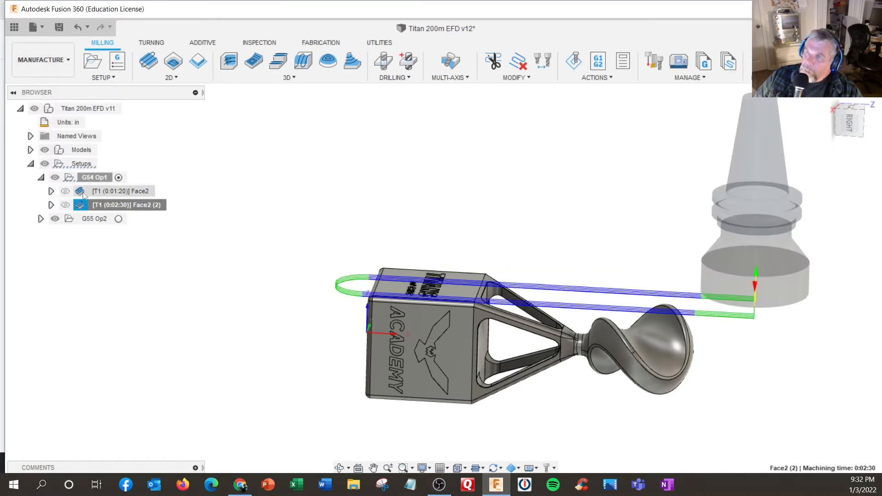
click(46, 64)
click(31, 88)
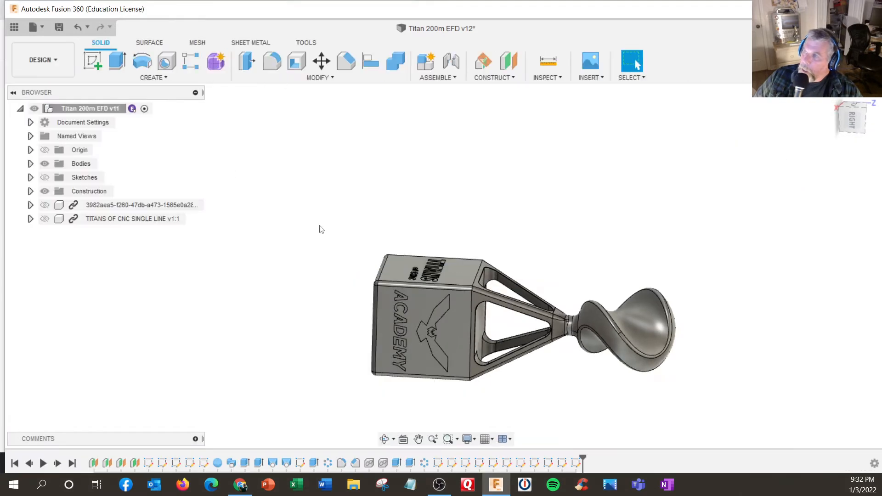
shift+middle_drag(408, 226, 417, 318)
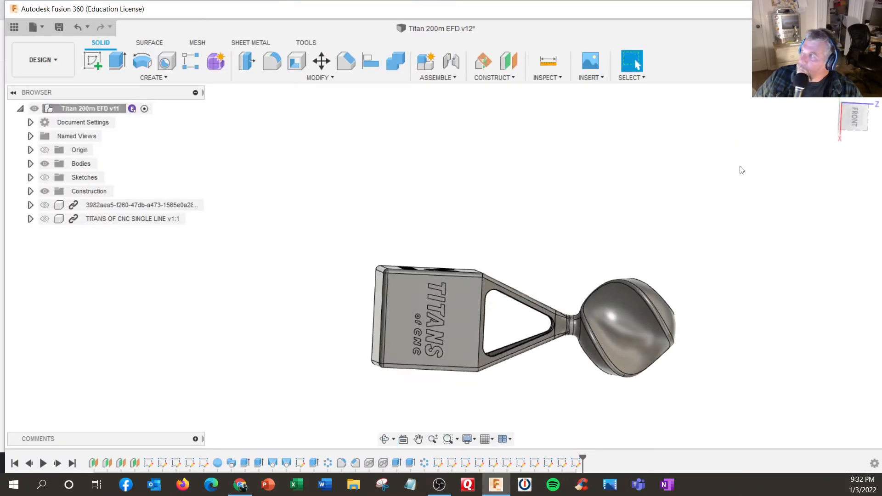
click(853, 118)
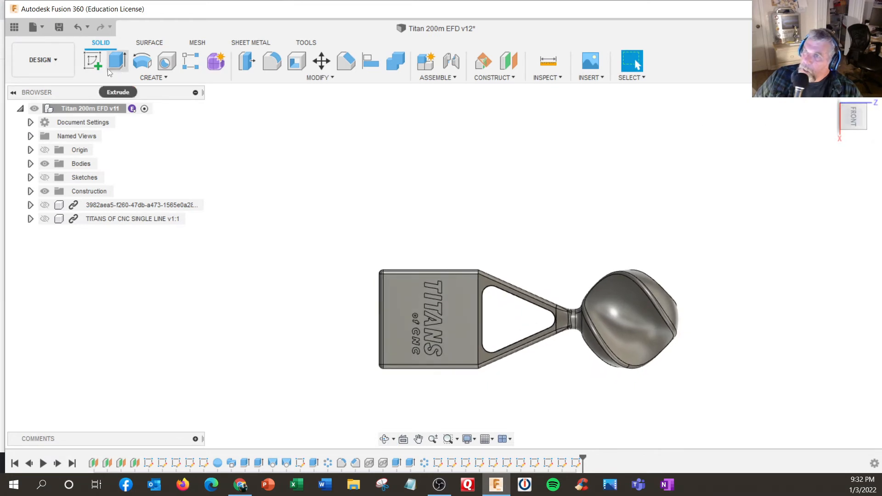
click(92, 61)
click(468, 289)
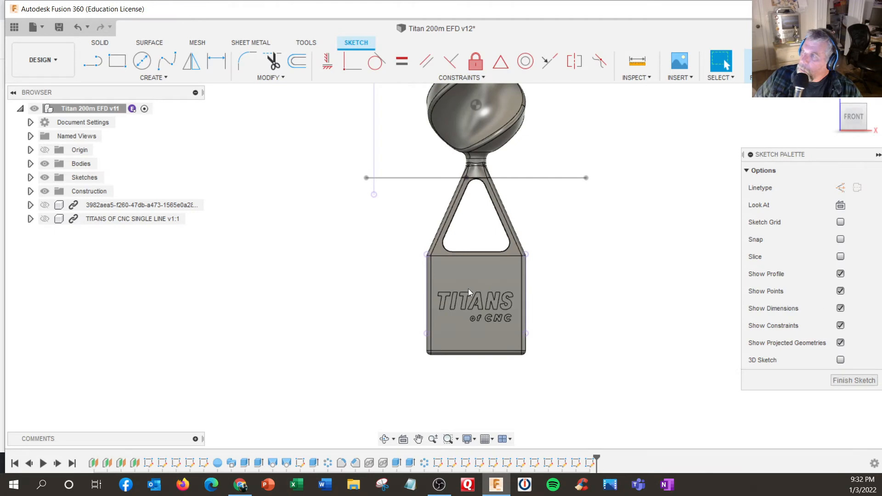
Sketch a horizontal line across the triangular opening just above the cube, extending past both sides of the model, and finish the sketch
scroll(467, 288, down, 2)
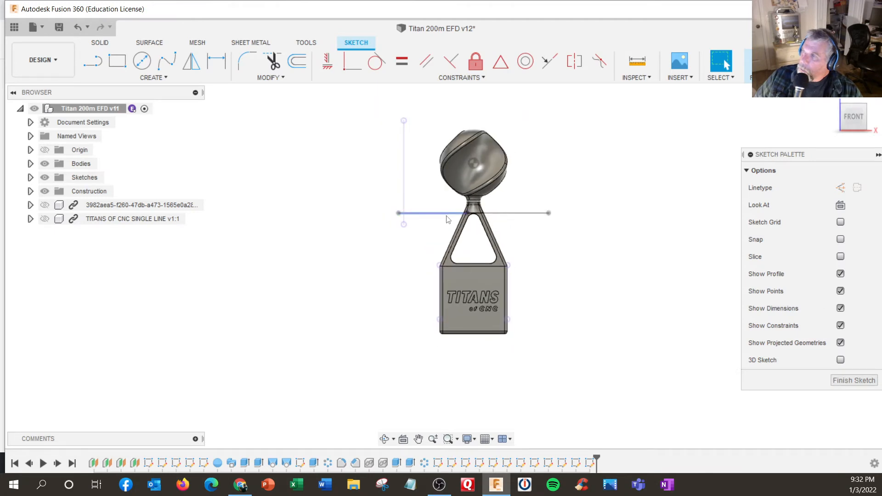
click(30, 177)
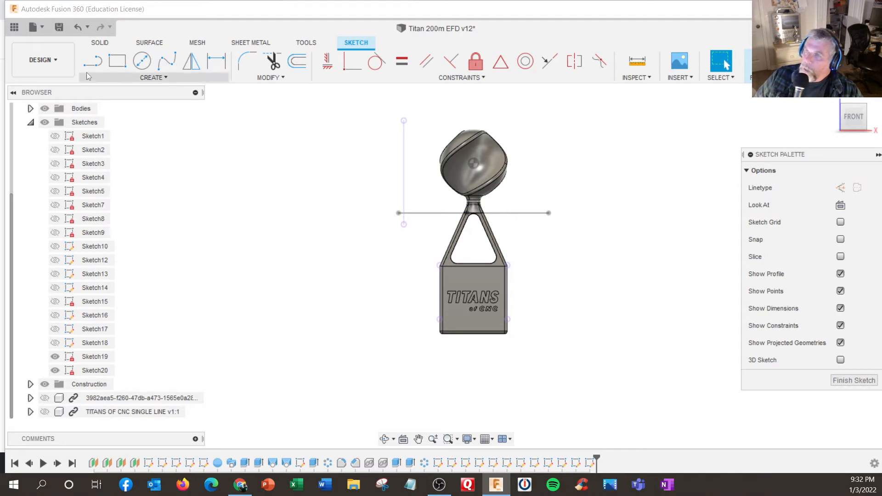
click(93, 61)
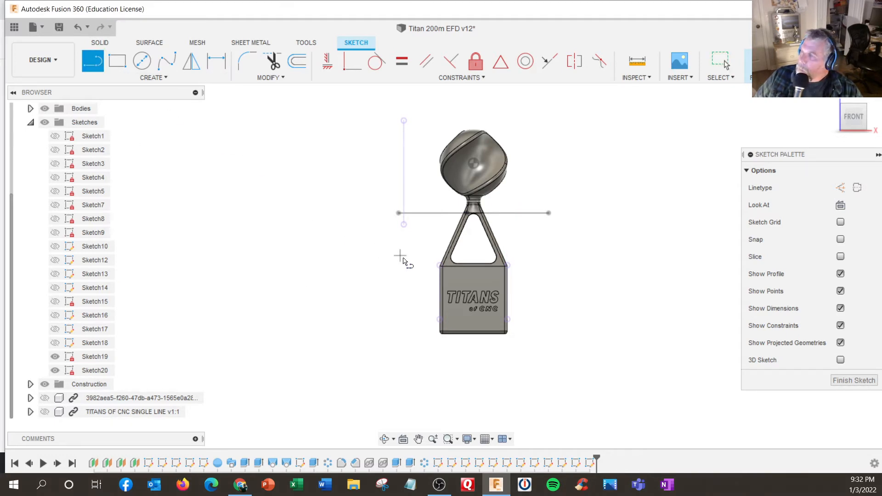
scroll(429, 270, up, 3)
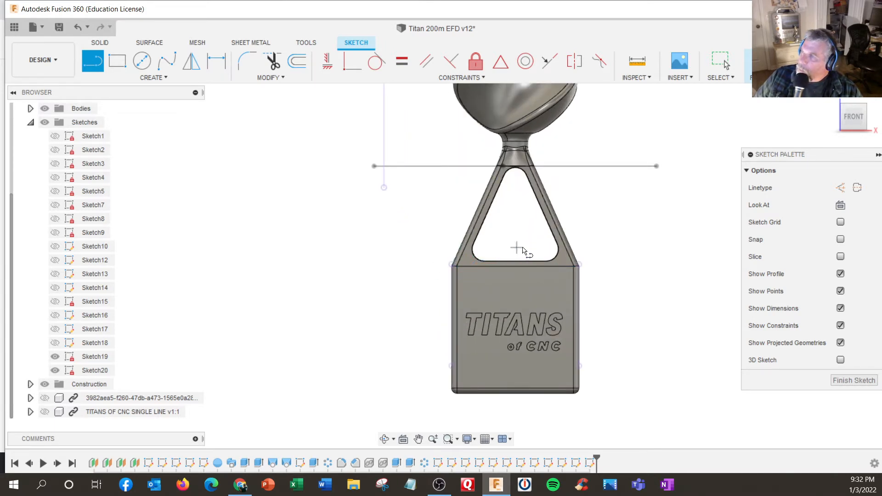
click(382, 245)
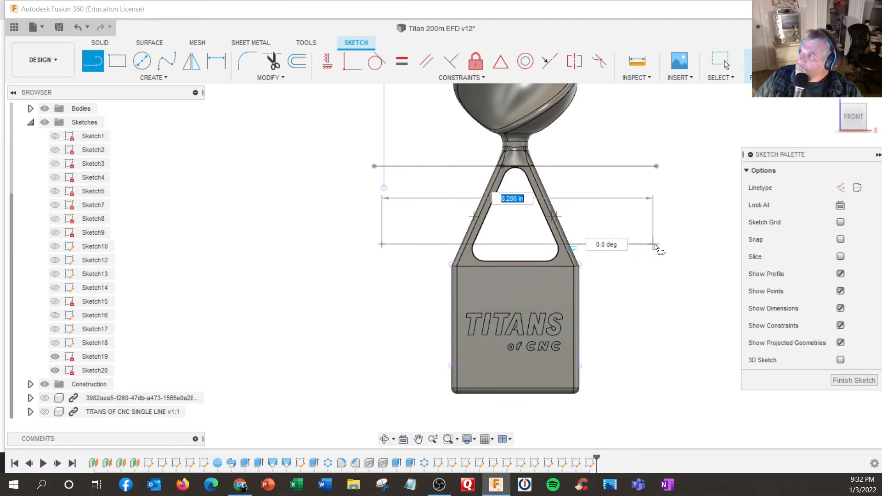
click(663, 245)
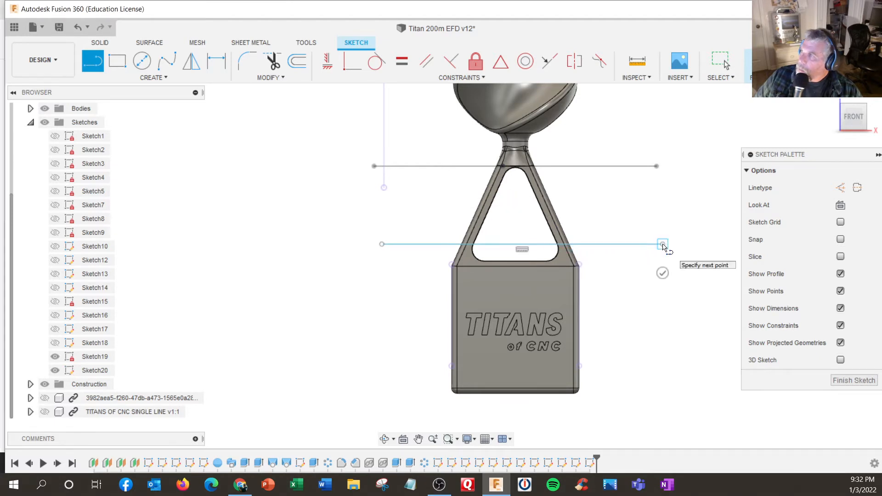
drag(663, 245, 671, 274)
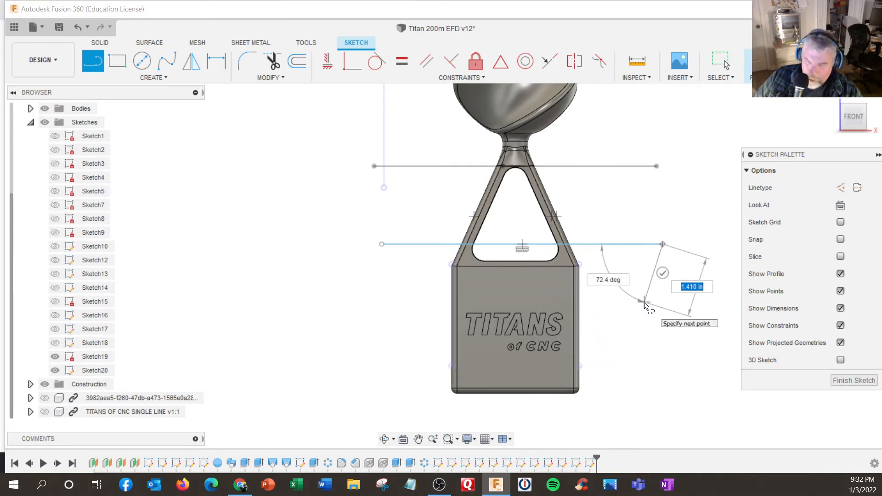
key(Escape)
click(855, 380)
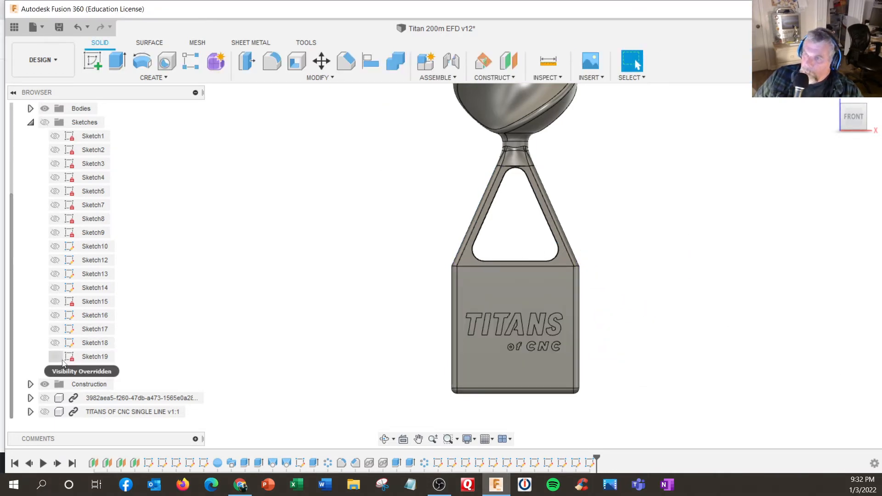
Turn on sketch visibility and hide Sketch19 so that only the new line in Sketch20 is shown
click(55, 370)
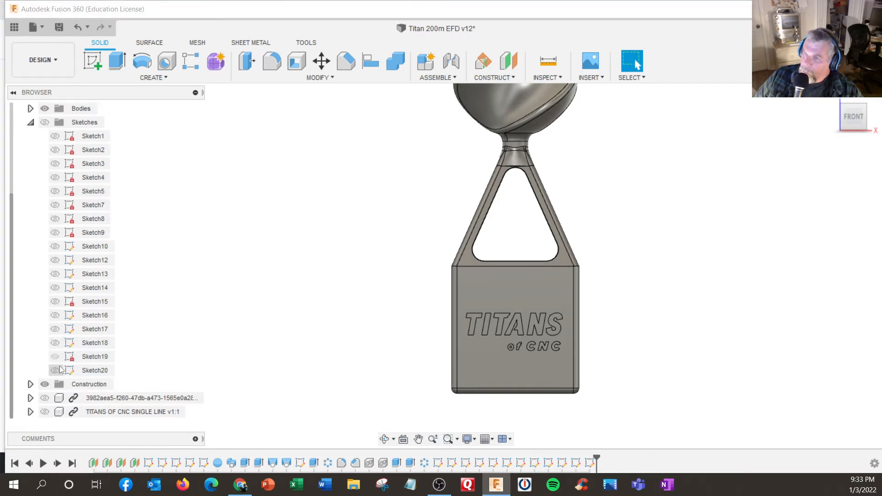
click(55, 371)
click(44, 122)
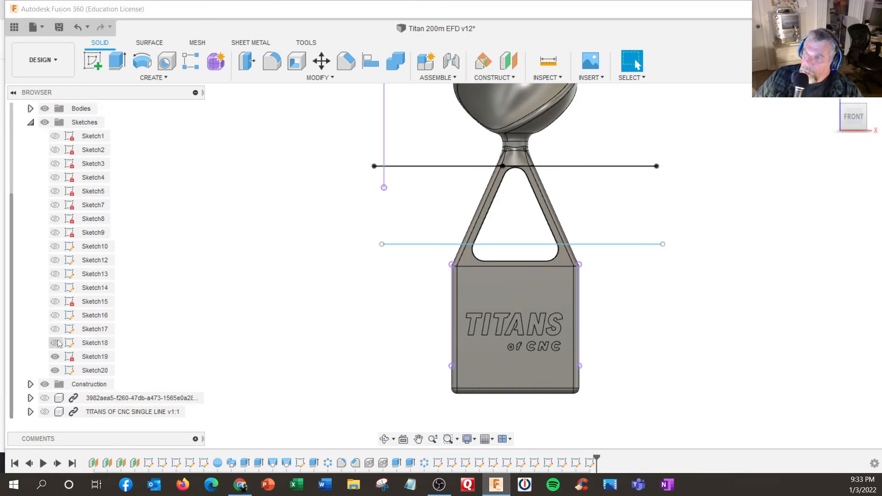
click(55, 356)
shift+middle_drag(239, 319, 226, 301)
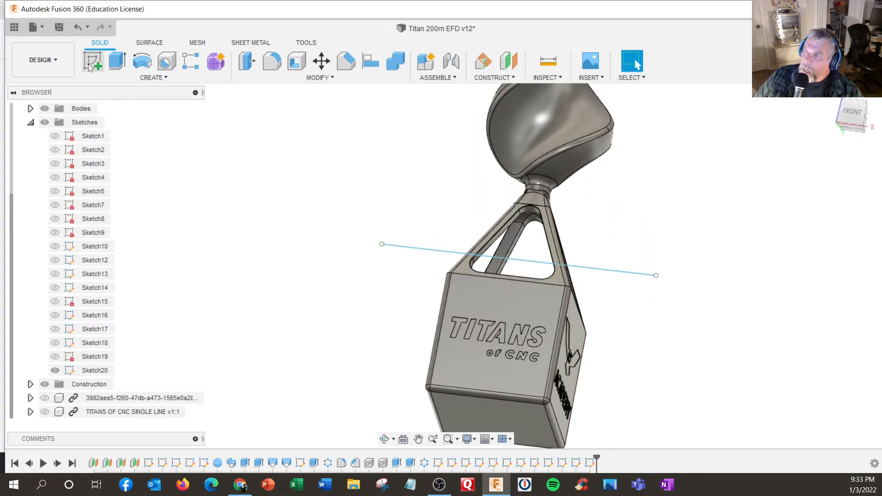
Switch to the Manufacture workspace and check the log of the outdated Face2 (2) toolpath
click(49, 59)
click(53, 189)
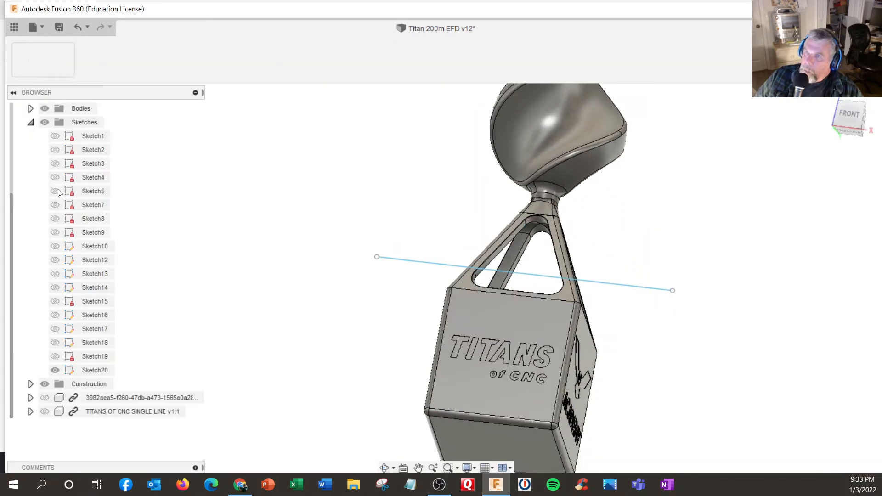
click(80, 205)
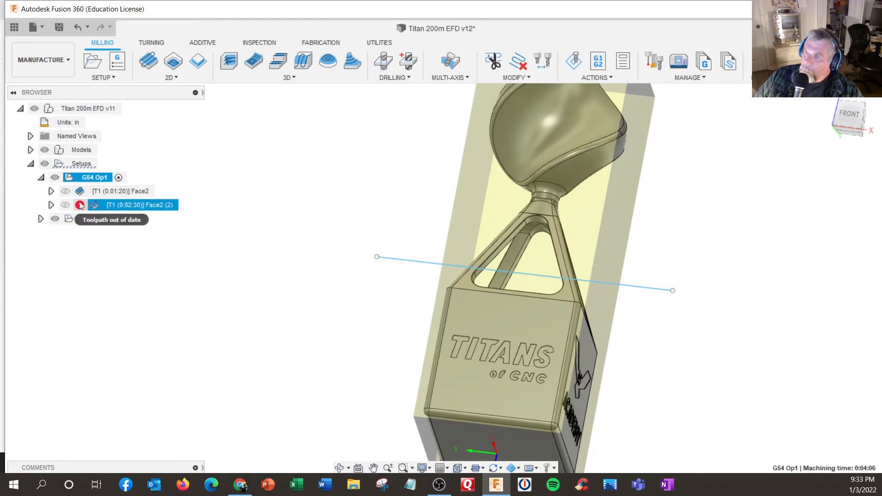
click(618, 407)
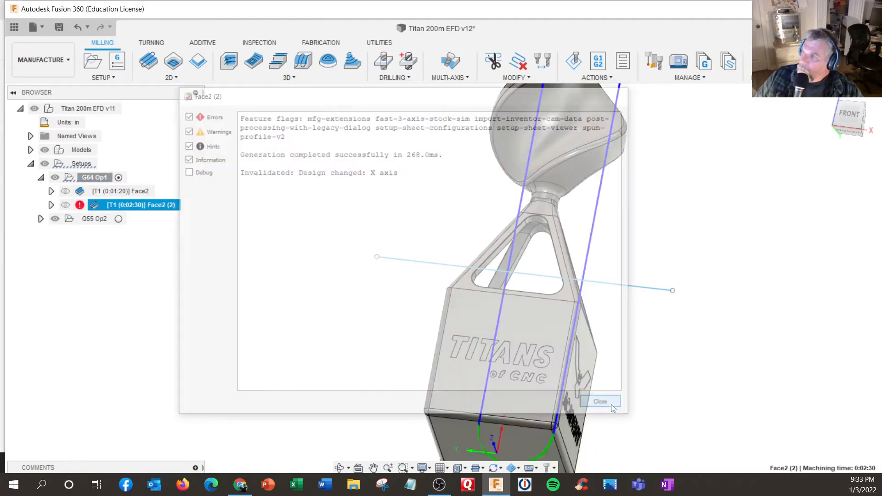
Delete the Face2 (2) operation from the G54 Op1 setup
shift+middle_drag(328, 299, 264, 268)
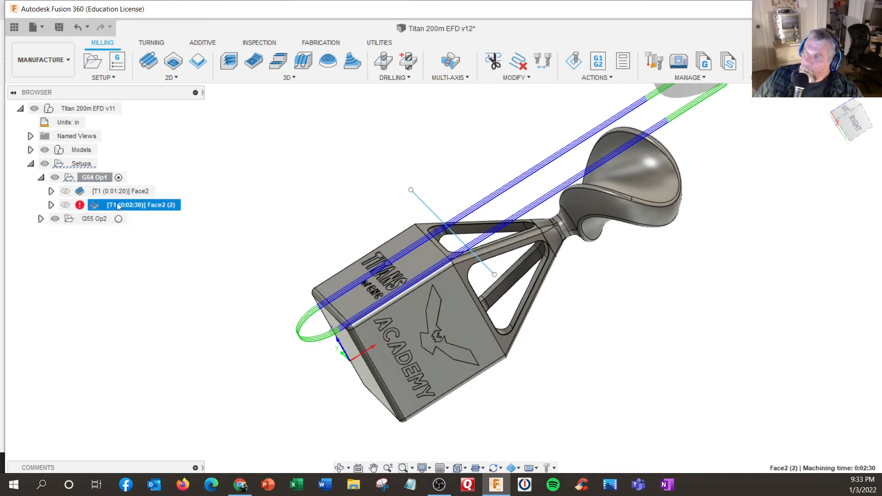
right_click(118, 208)
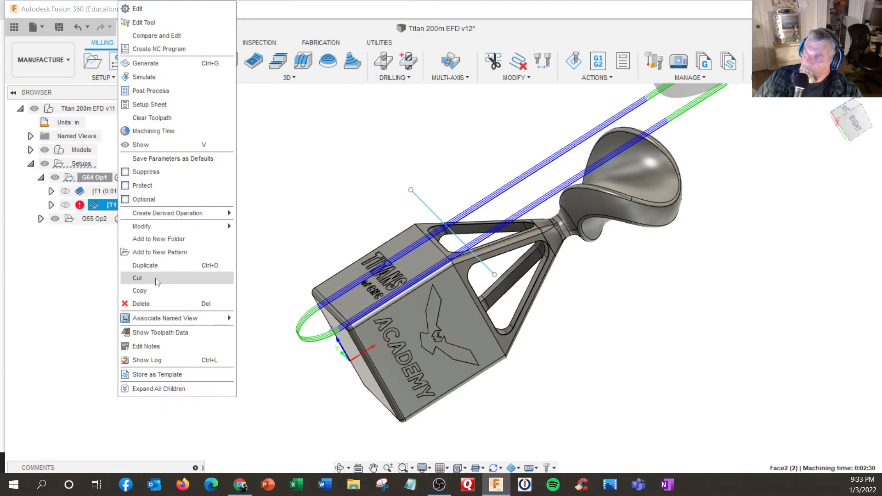
click(149, 304)
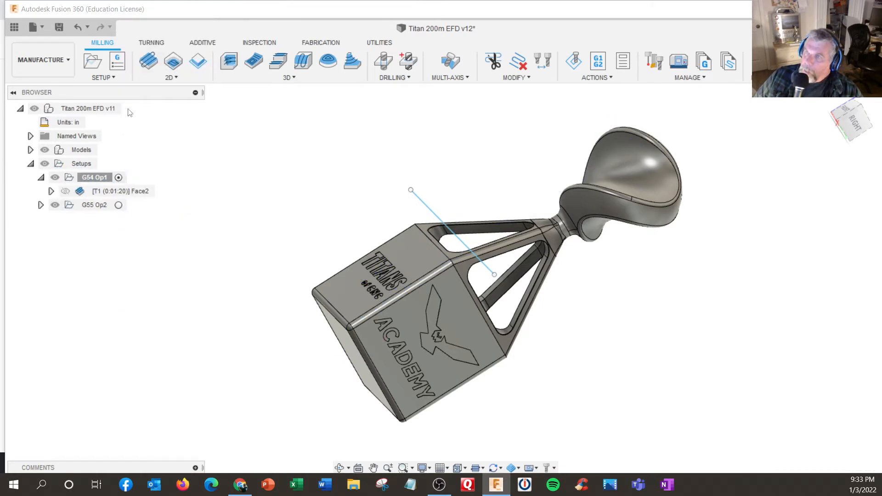
Create a 2D Contour operation in G54 Op1 and select the sketched line above the cube as its contour
click(169, 78)
click(173, 127)
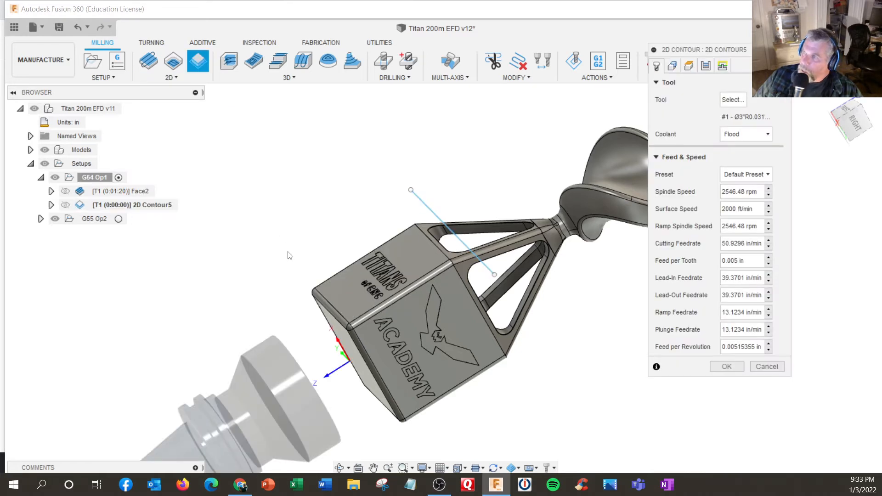
shift+middle_drag(290, 256, 288, 233)
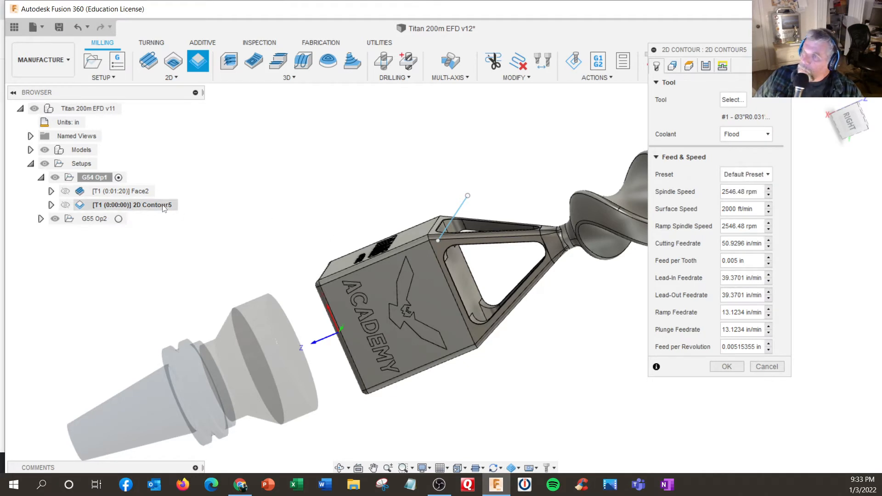
click(677, 69)
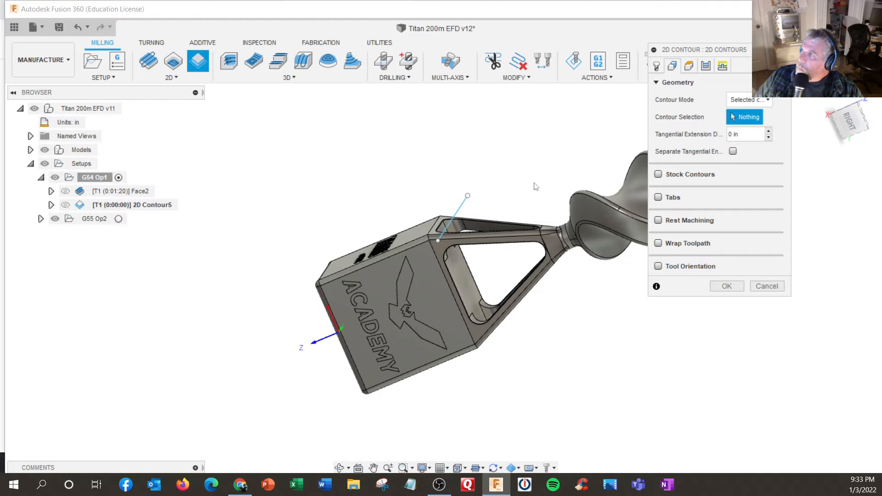
click(469, 203)
shift+middle_drag(441, 138, 419, 106)
shift+middle_drag(418, 229, 453, 257)
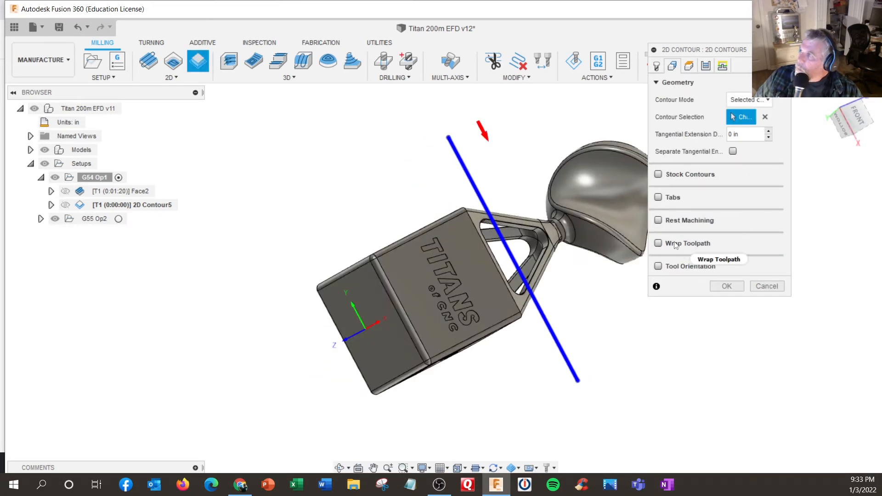
Enable Tool Orientation by Z axis/plane and X axis, using the TITANS of CNC face for Z and the long edge beside the ACADEMY face for X
click(659, 265)
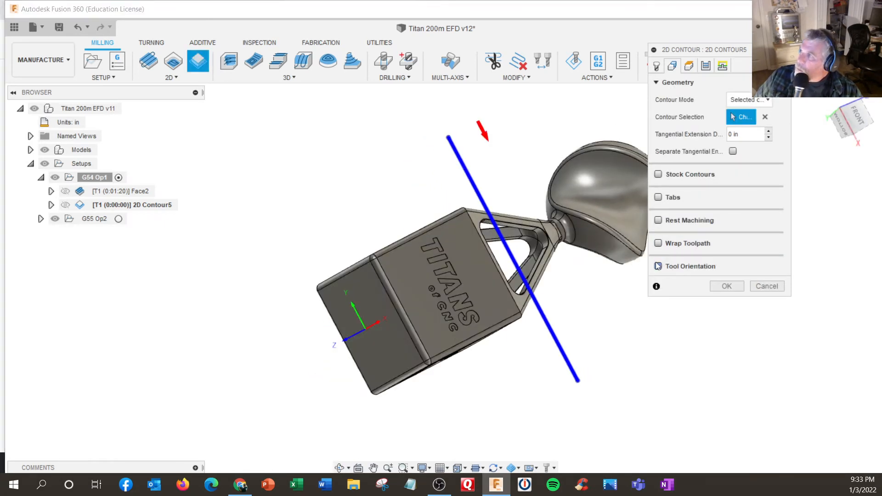
shift+middle_drag(390, 233, 376, 186)
click(736, 284)
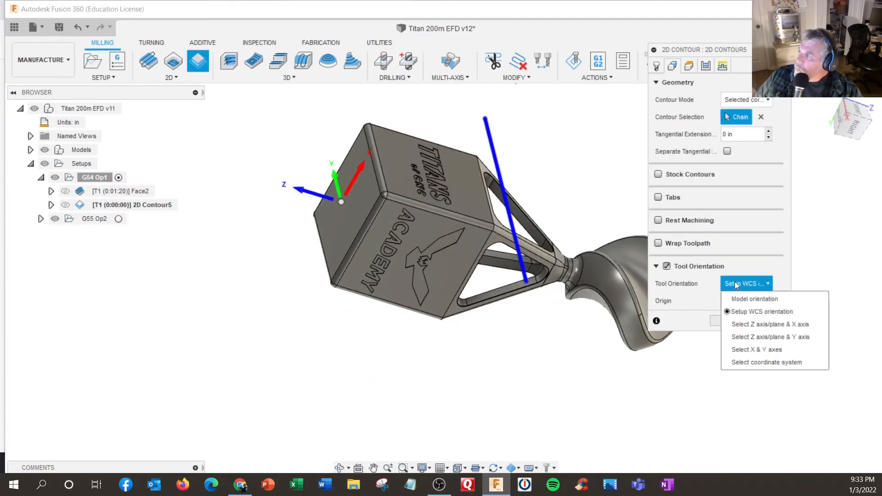
click(749, 323)
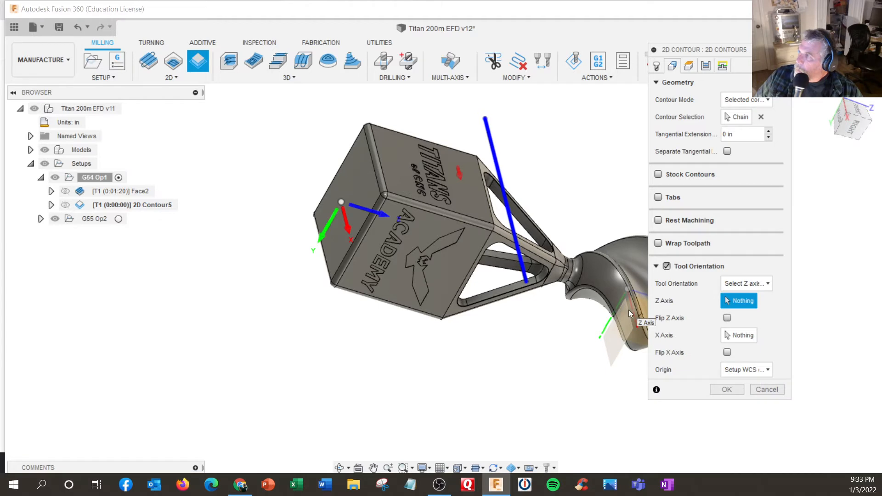
click(405, 173)
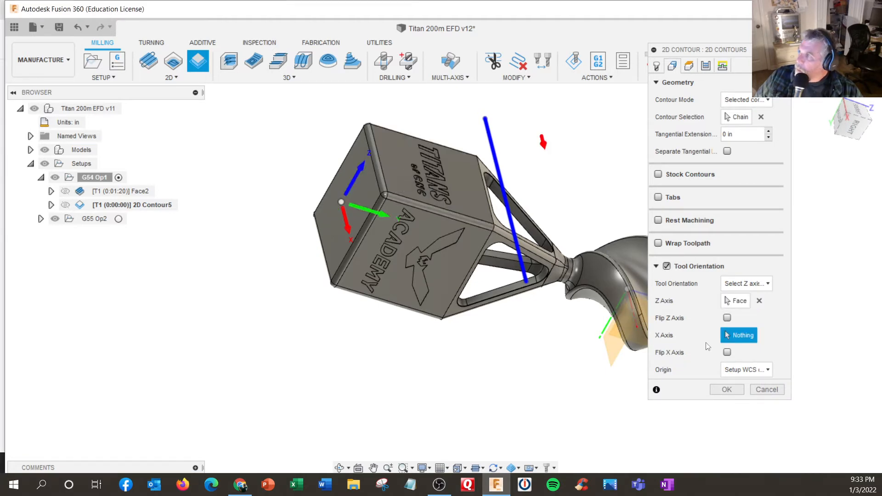
click(440, 217)
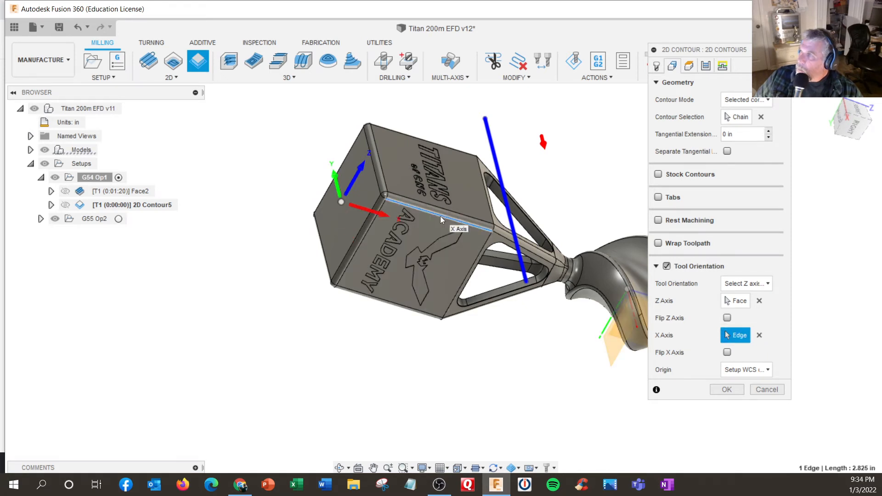
Set the 2D contour's bottom height to Model top, keeping the 0 in offset
click(689, 66)
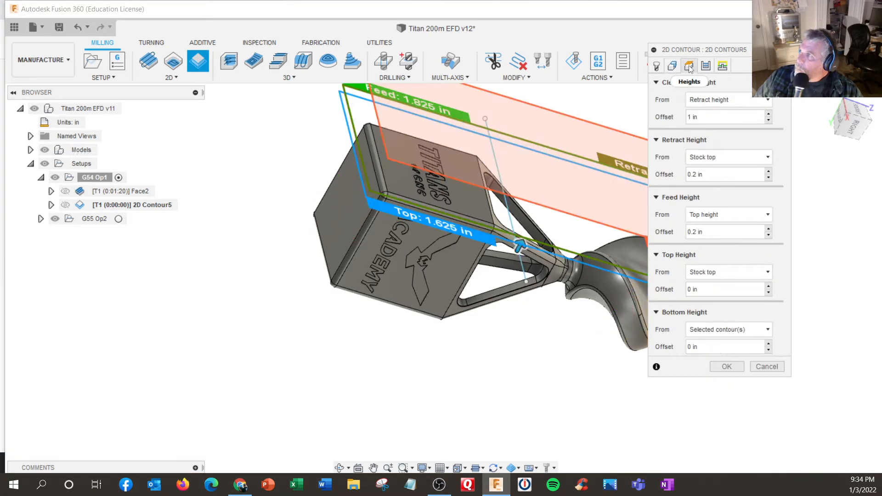
click(727, 329)
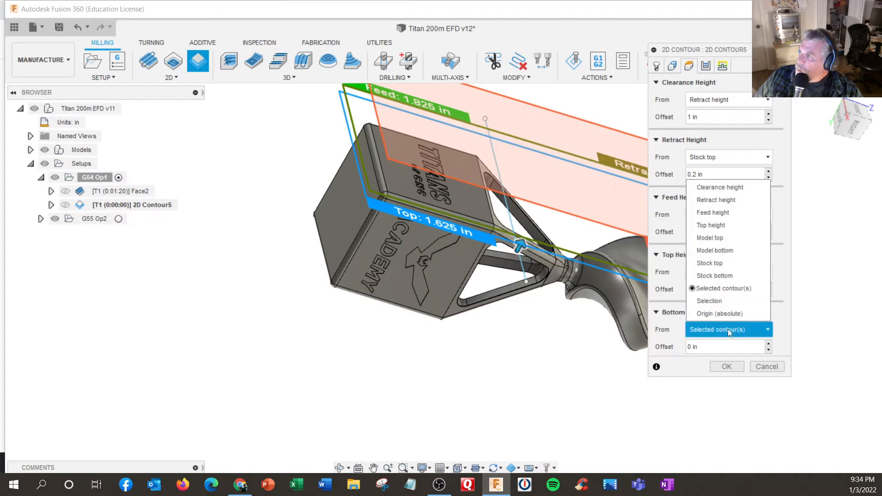
click(711, 241)
shift+middle_drag(552, 315, 492, 226)
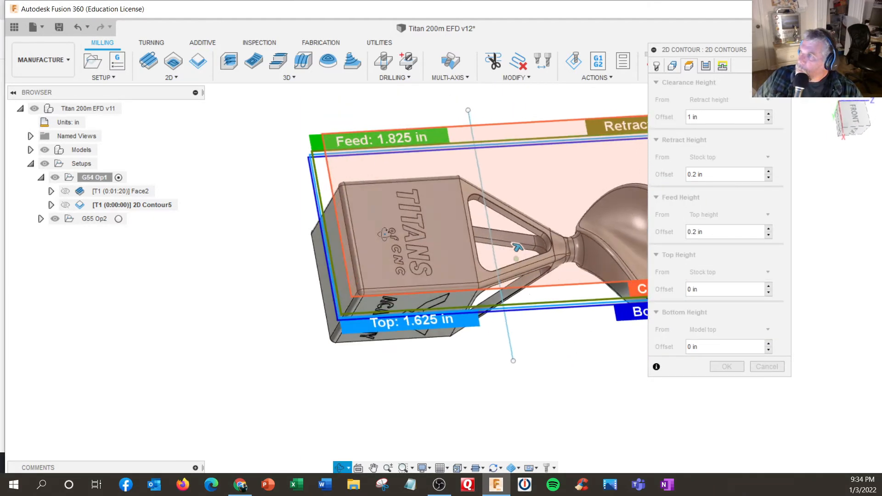
click(722, 330)
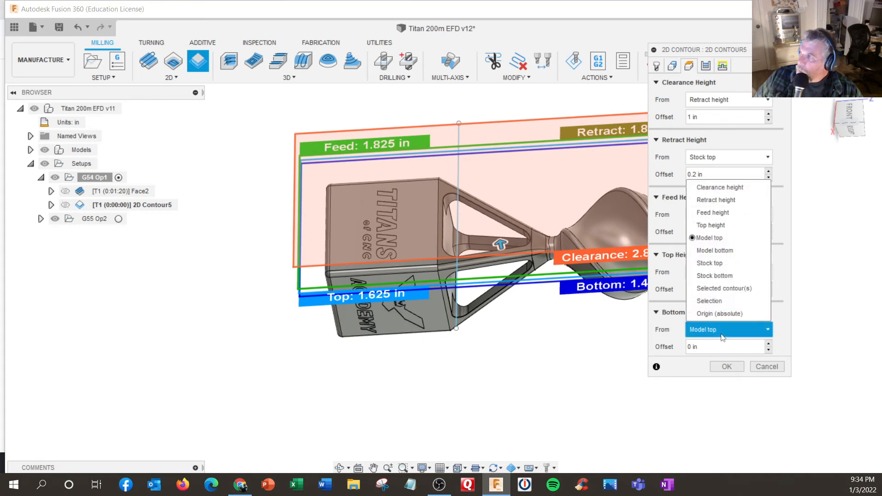
click(594, 372)
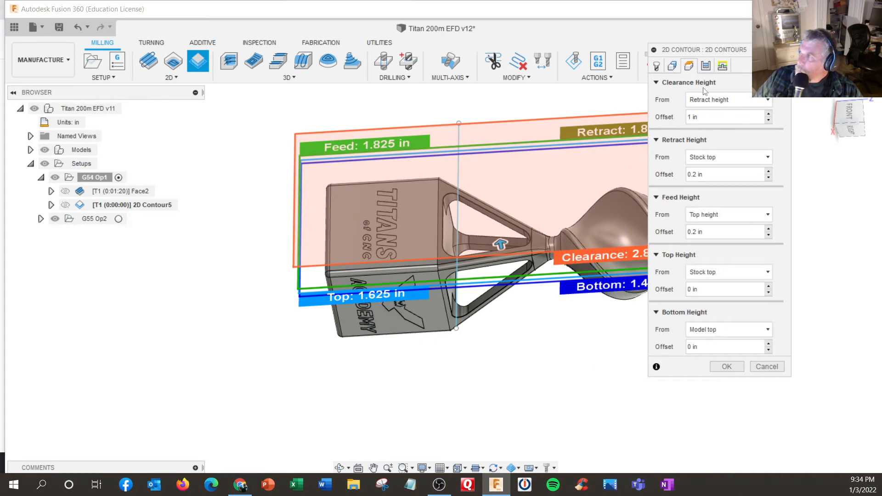
Enable Multiple Depths for the 2D contour passes and set Finishing Stepdowns to 1
click(706, 67)
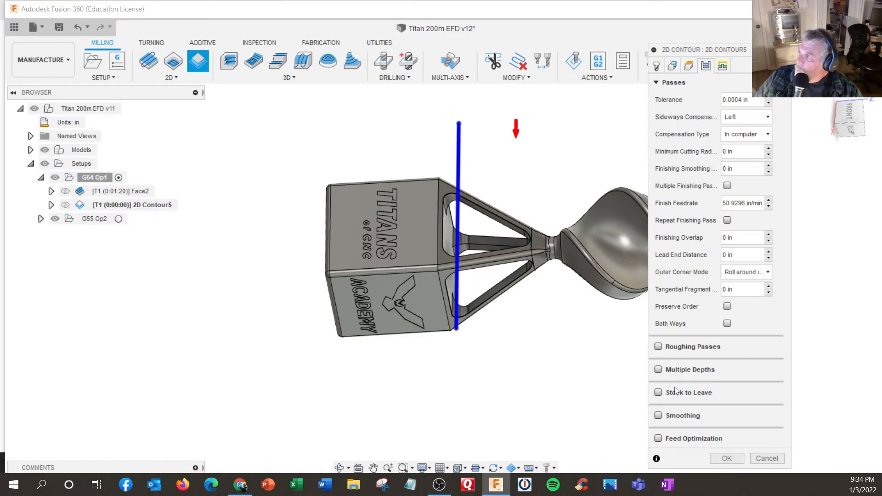
click(658, 369)
scroll(632, 374, up, 3)
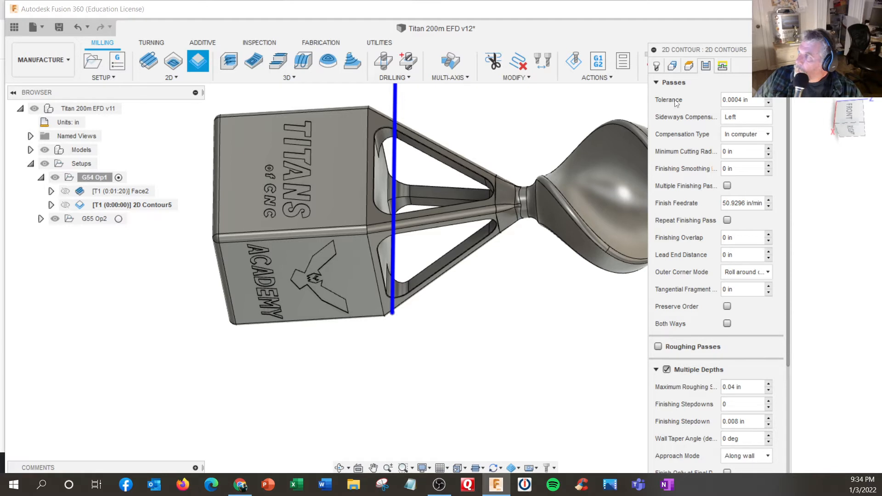
click(657, 83)
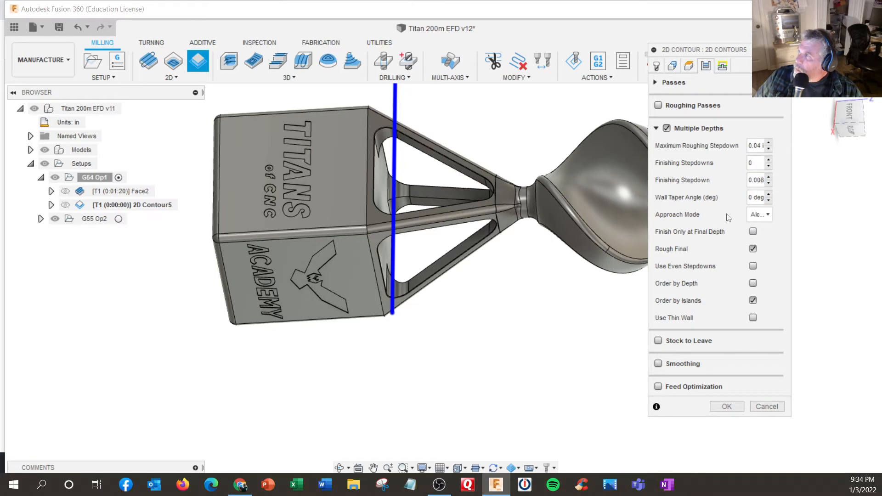
click(763, 165)
text(1)
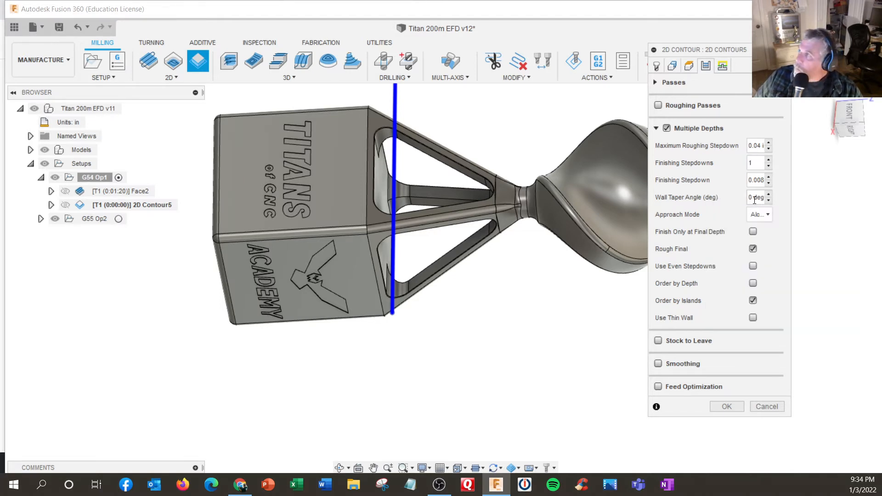
Disable Rough Final in the 2D contour's Multiple Depths settings and generate the toolpath
click(753, 249)
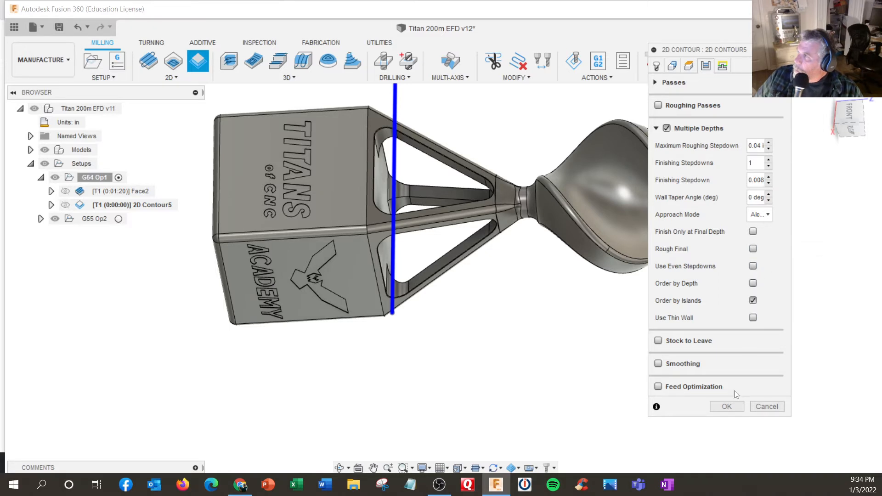
click(733, 408)
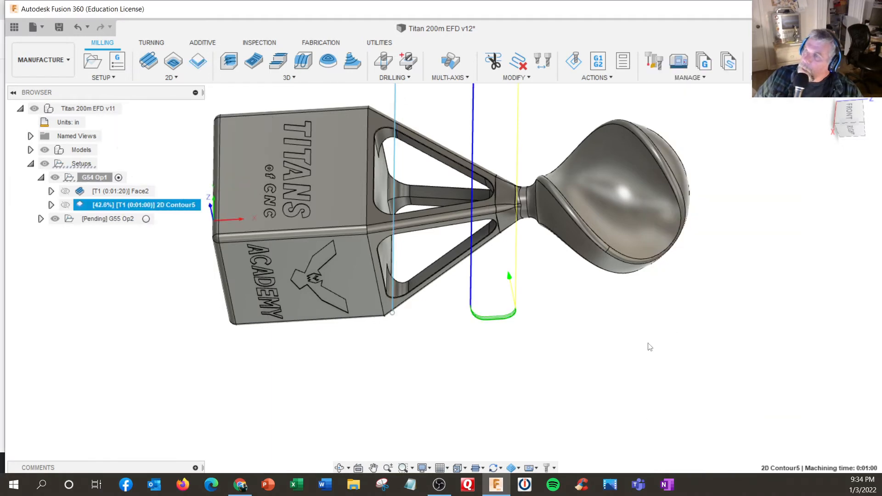
shift+middle_drag(646, 347, 633, 283)
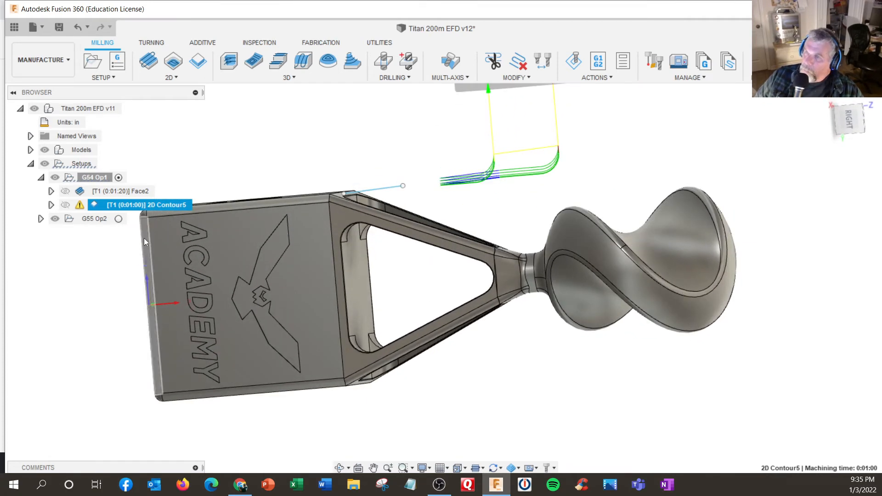
Check the 2D contour's warnings and set its horizontal lead-in radius, lead-in sweep angle and vertical lead-in radius to 0
click(79, 205)
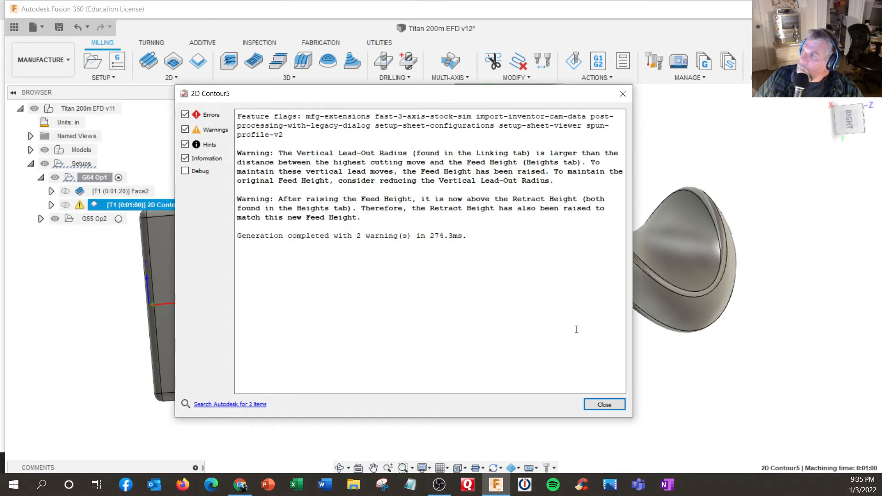
click(604, 405)
right_click(102, 208)
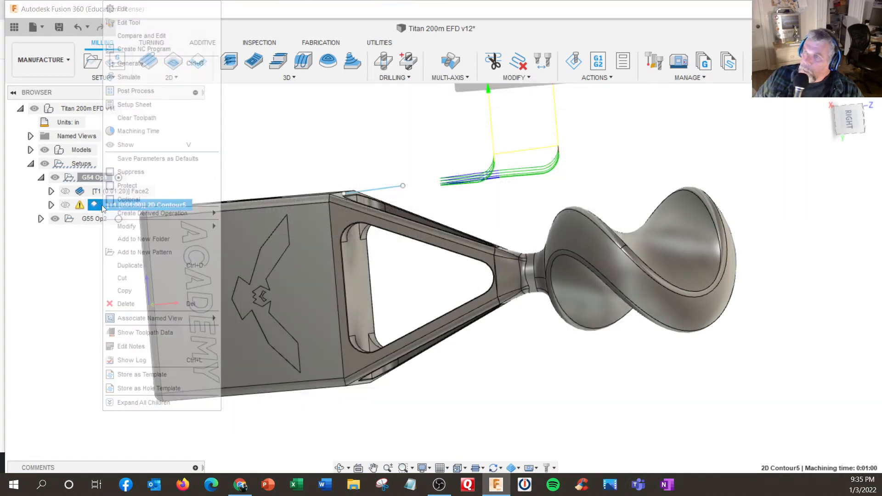
click(122, 9)
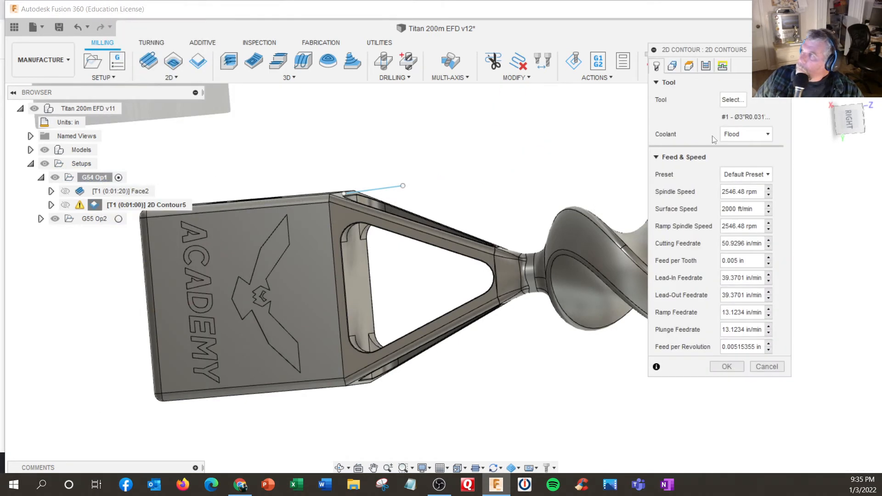
click(722, 65)
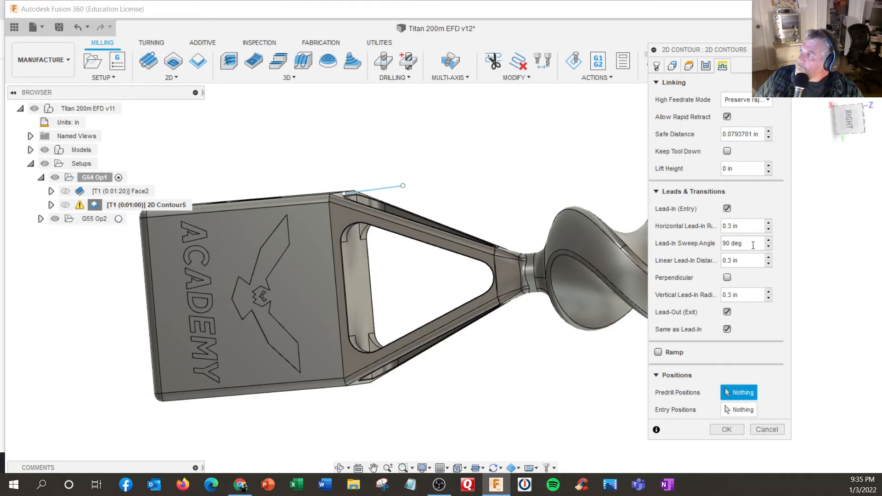
drag(702, 249, 676, 251)
text(0)
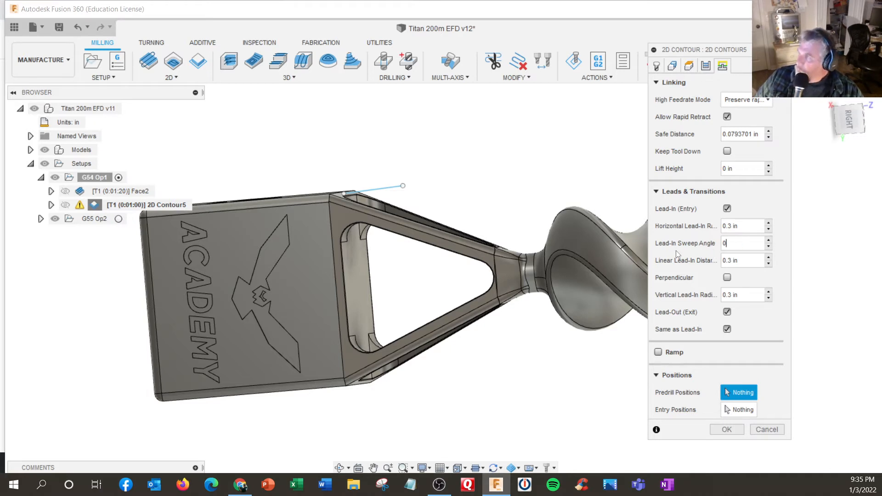
click(748, 226)
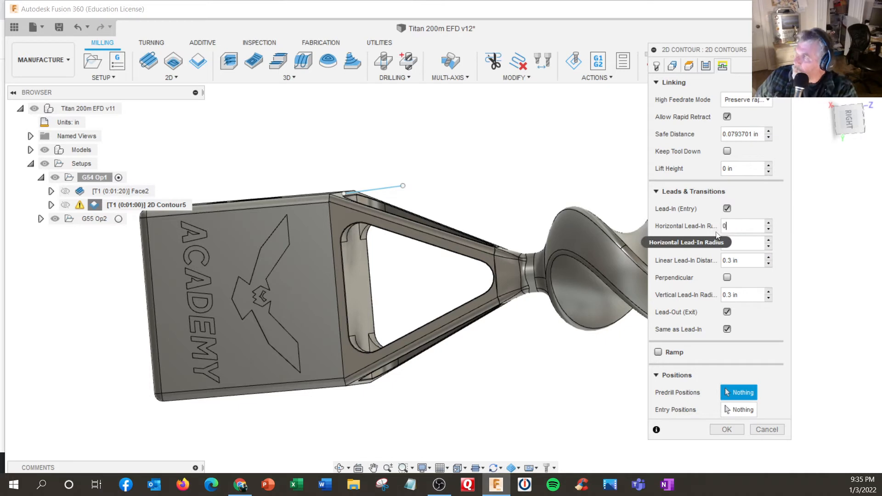
click(748, 295)
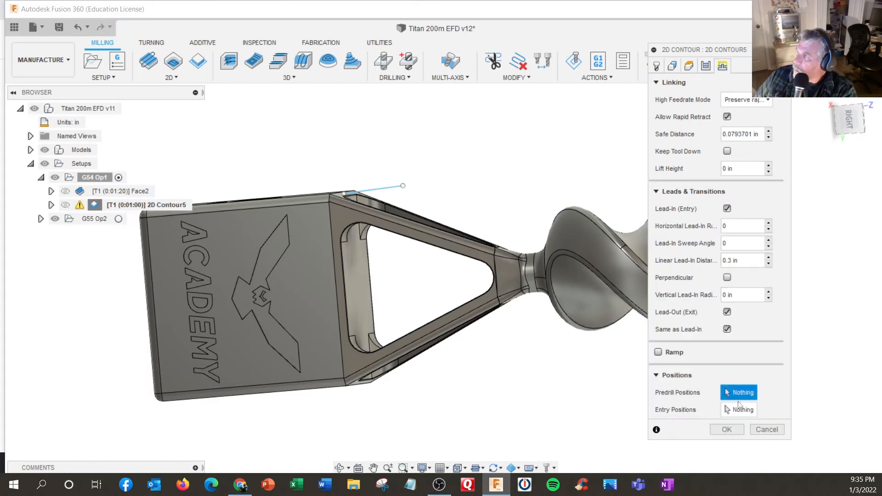
click(727, 429)
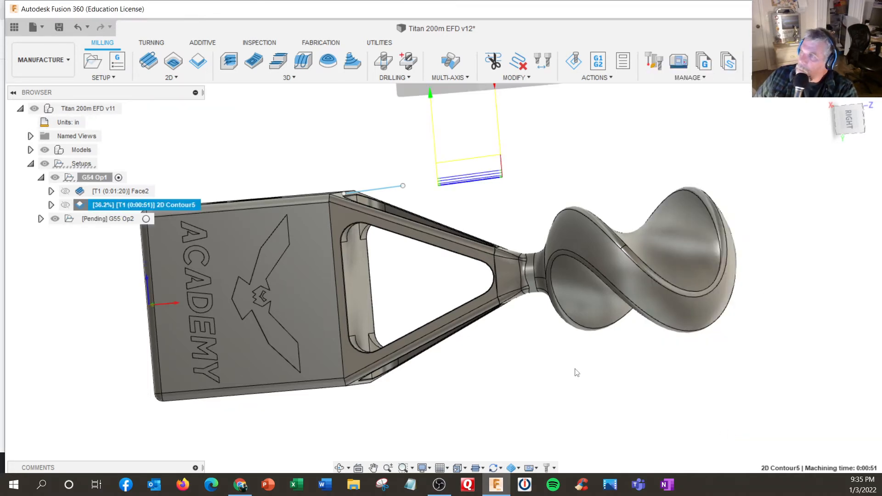
Flip the machining side of the 2D contour's selected line toward the cube, regenerate the toolpath and inspect its position
mouse_move(576, 369)
shift+middle_down()
mouse_move(610, 405)
mouse_move(636, 404)
mouse_move(591, 398)
mouse_move(574, 378)
shift+middle_up()
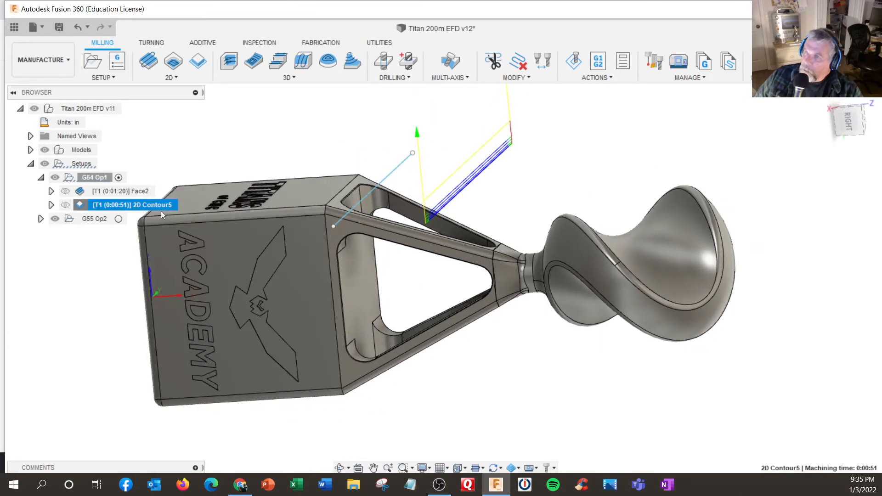
right_click(133, 208)
click(143, 8)
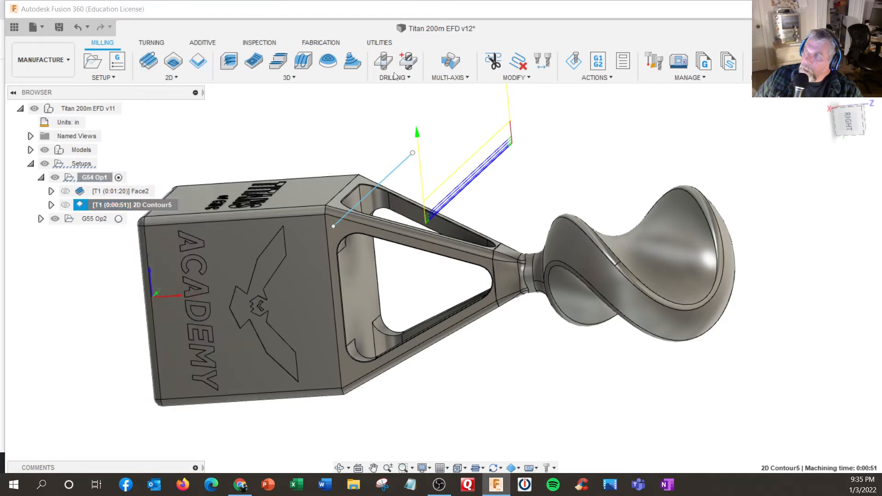
click(672, 66)
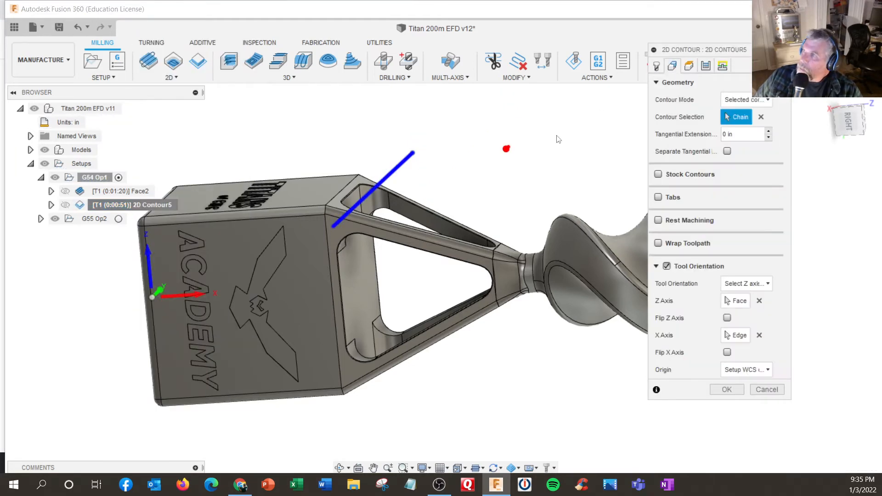
shift+middle_drag(471, 173, 481, 228)
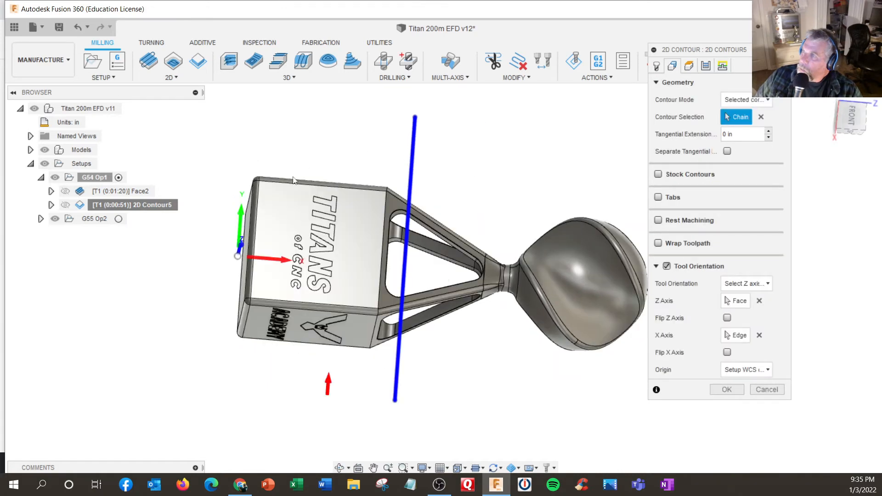
click(733, 389)
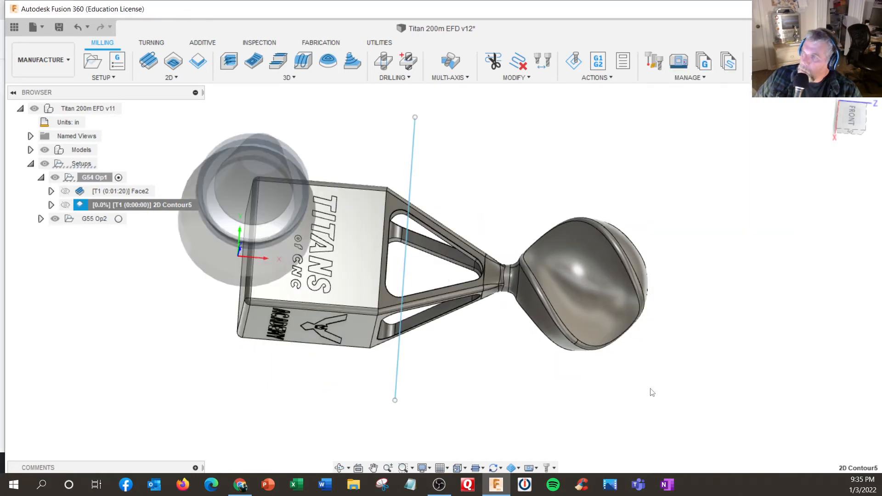
shift+middle_drag(652, 393, 641, 319)
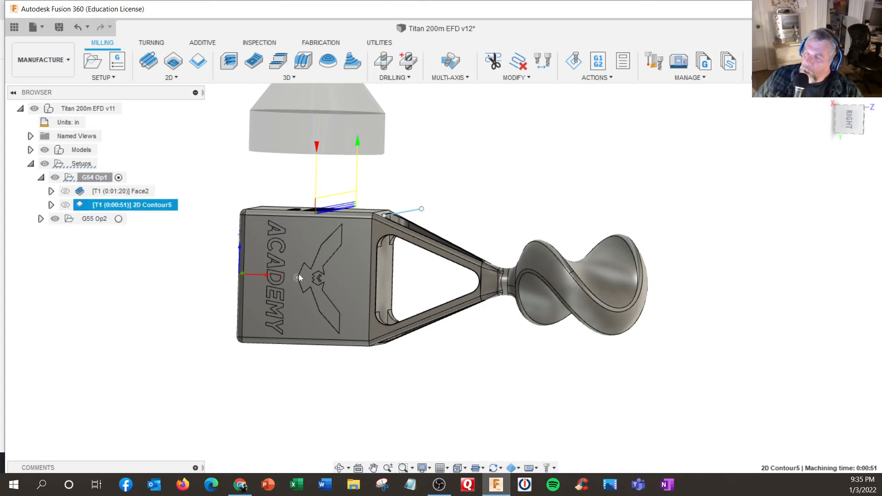
mouse_move(298, 274)
shift+middle_down()
mouse_move(304, 173)
mouse_move(306, 282)
mouse_move(309, 270)
shift+middle_up()
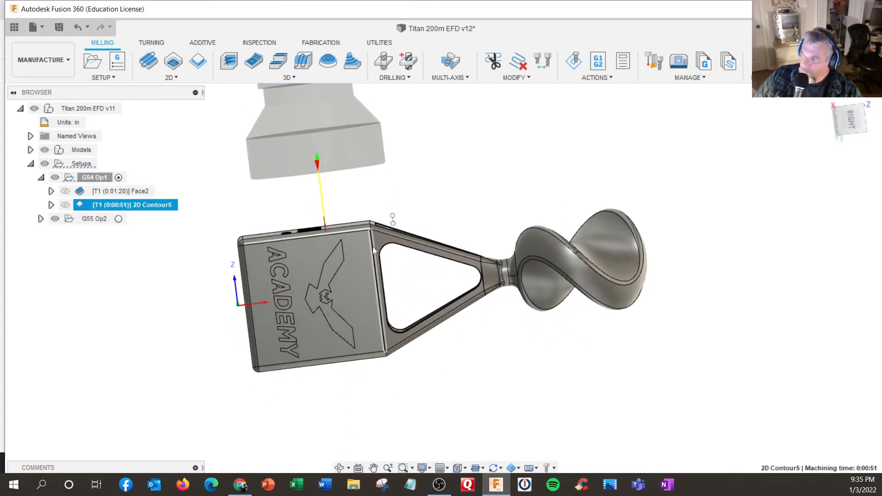
mouse_move(396, 228)
shift+middle_down()
mouse_move(442, 280)
mouse_move(340, 191)
mouse_move(347, 219)
mouse_move(406, 234)
shift+middle_up()
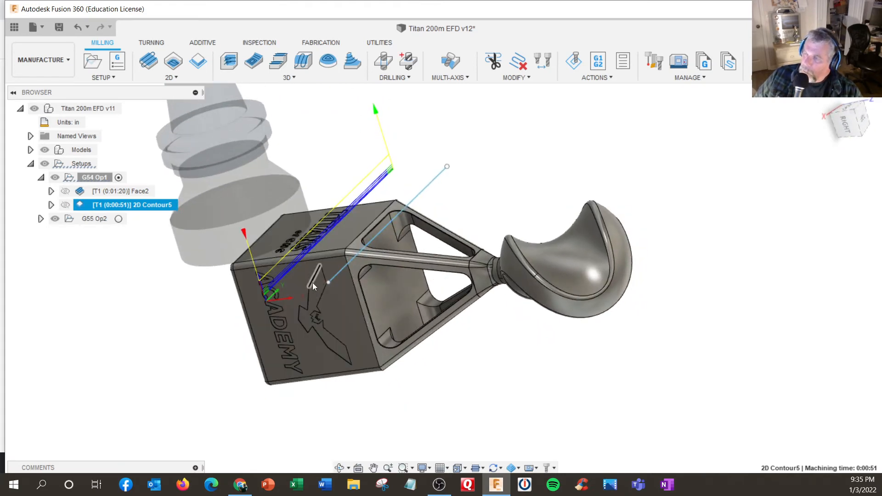
Add the 2D contour to a new pattern folder and set the pattern type to Circular
right_click(88, 210)
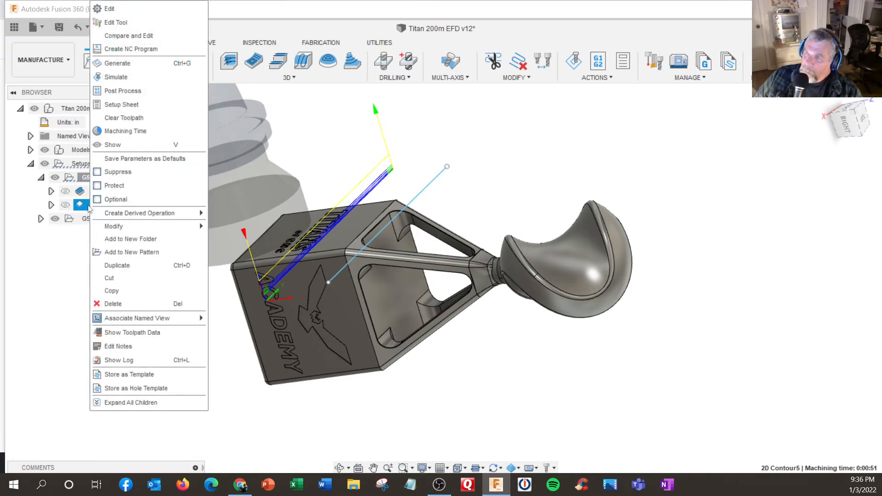
click(124, 252)
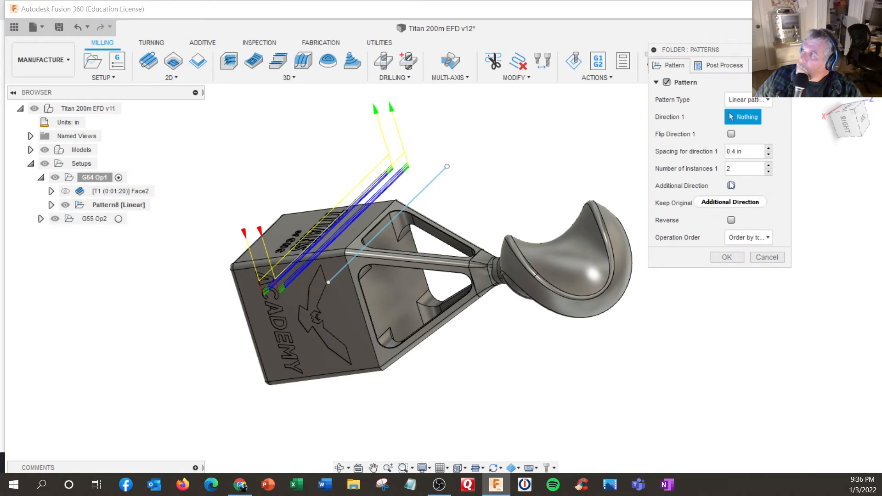
click(744, 98)
click(751, 125)
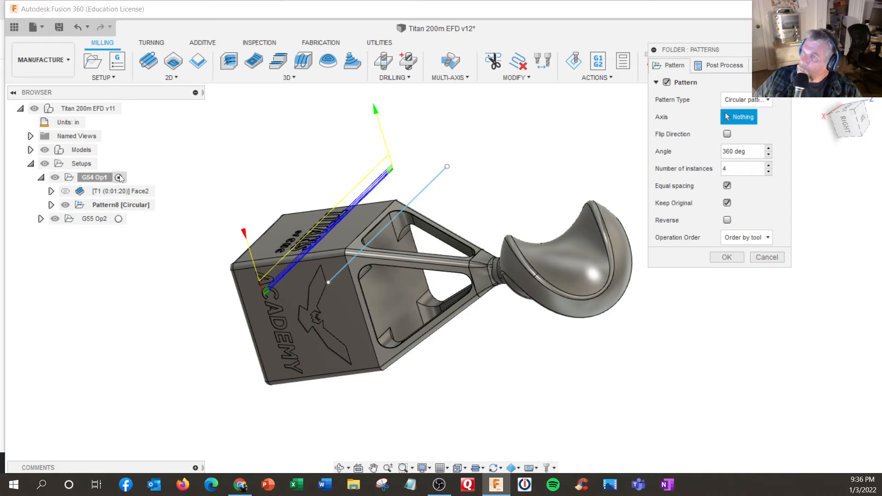
Show the model's origin and create the circular pattern around its Z axis with 4 equally spaced instances over 360 degrees
click(30, 150)
click(31, 150)
click(30, 136)
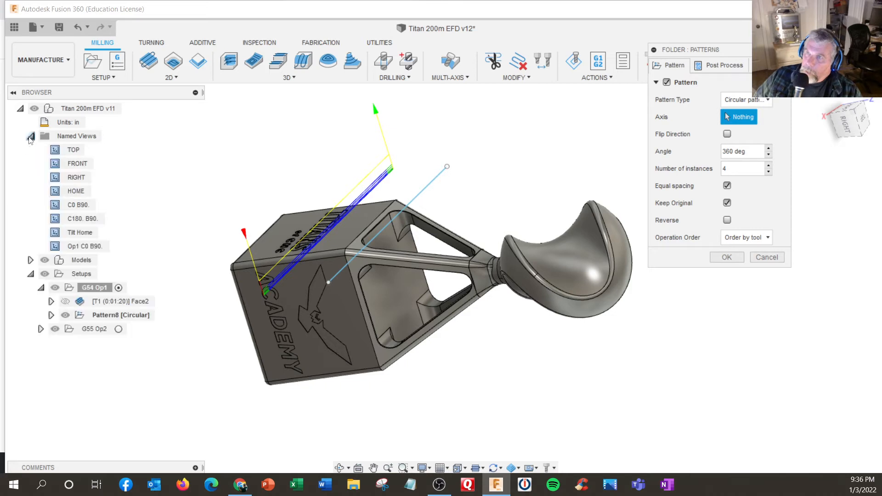
click(31, 136)
click(31, 150)
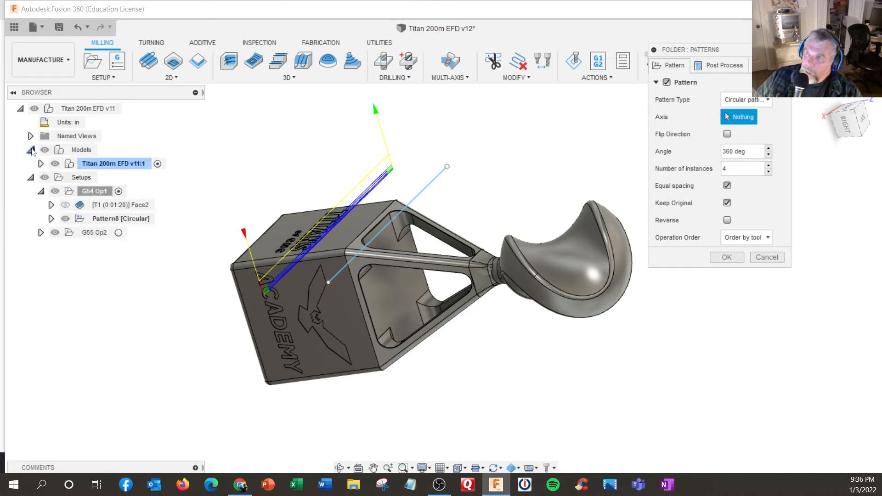
click(41, 164)
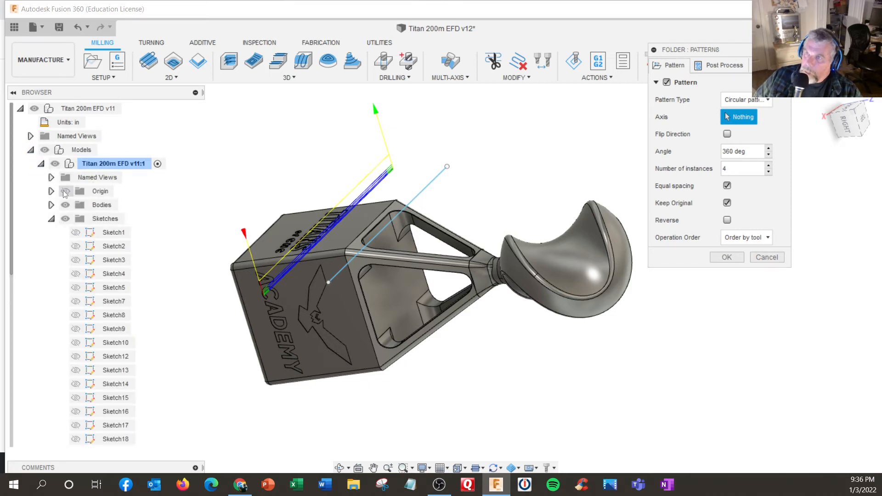
click(64, 191)
mouse_move(607, 269)
shift+middle_down()
mouse_move(627, 298)
mouse_move(622, 278)
shift+middle_up()
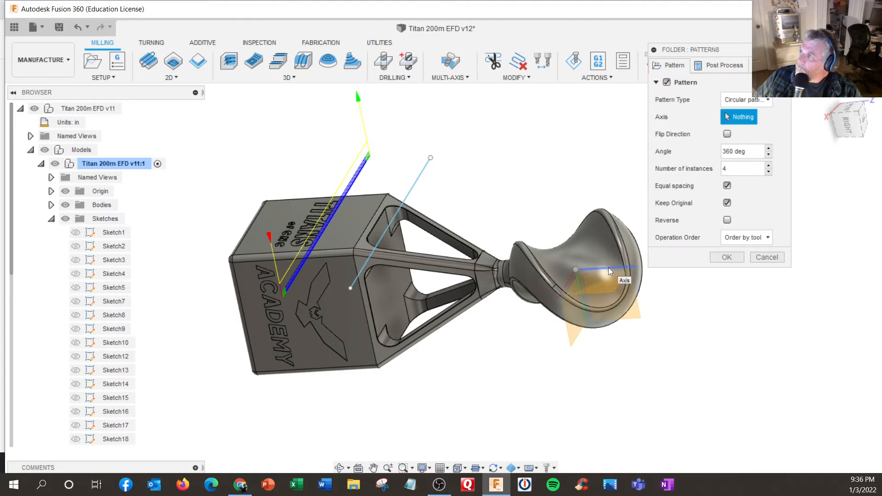
click(608, 267)
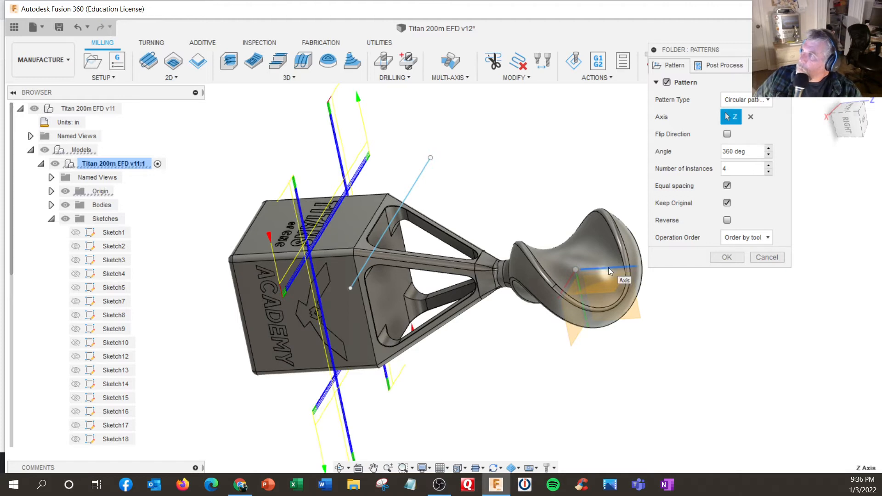
click(729, 66)
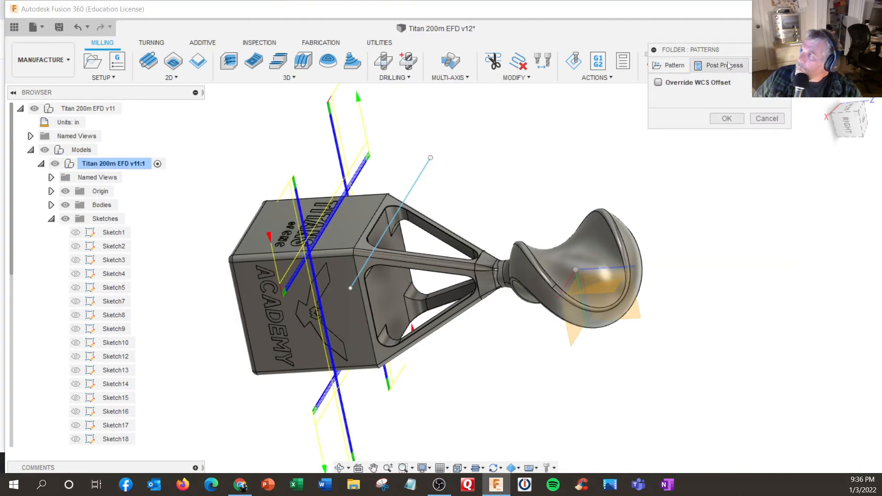
click(673, 66)
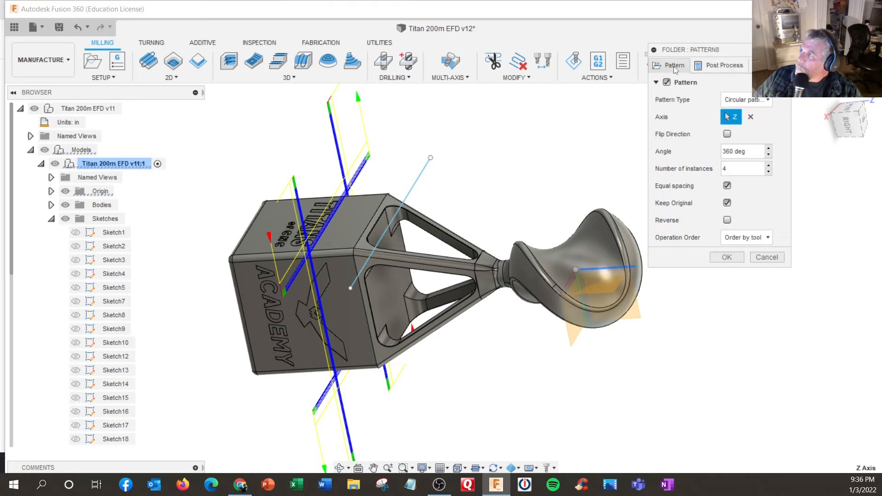
click(729, 259)
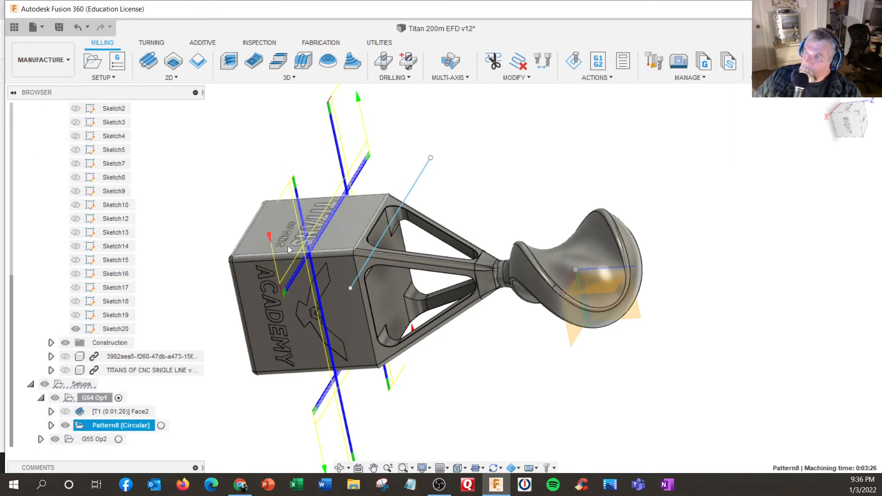
Collapse the model's browser tree and activate the circular pattern to examine its toolpaths around the cube
scroll(287, 246, down, 2)
scroll(218, 199, down, 3)
scroll(35, 176, up, 5)
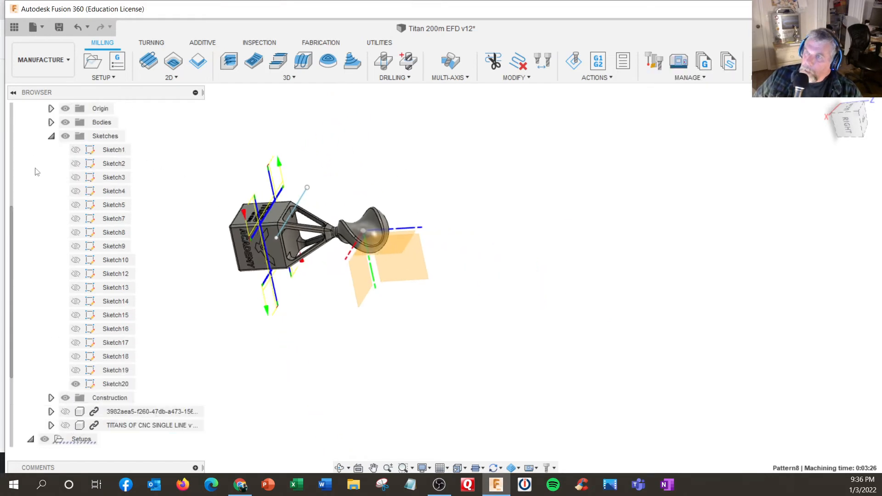
click(41, 163)
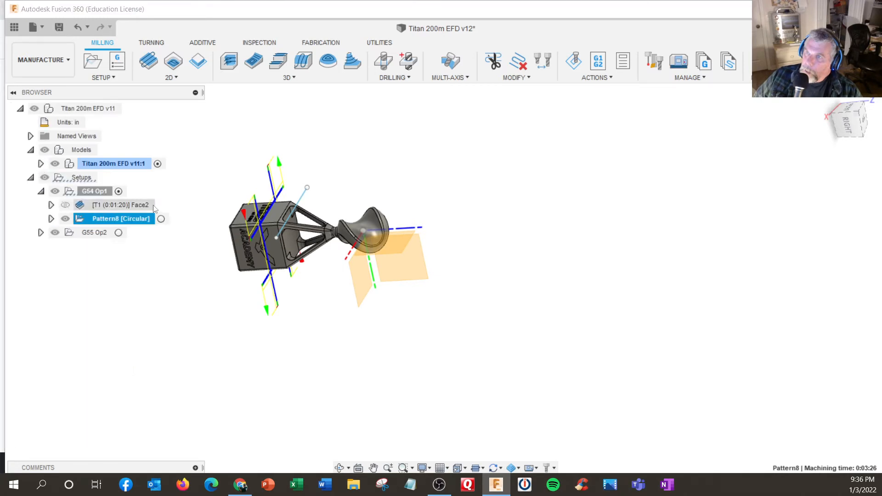
click(129, 193)
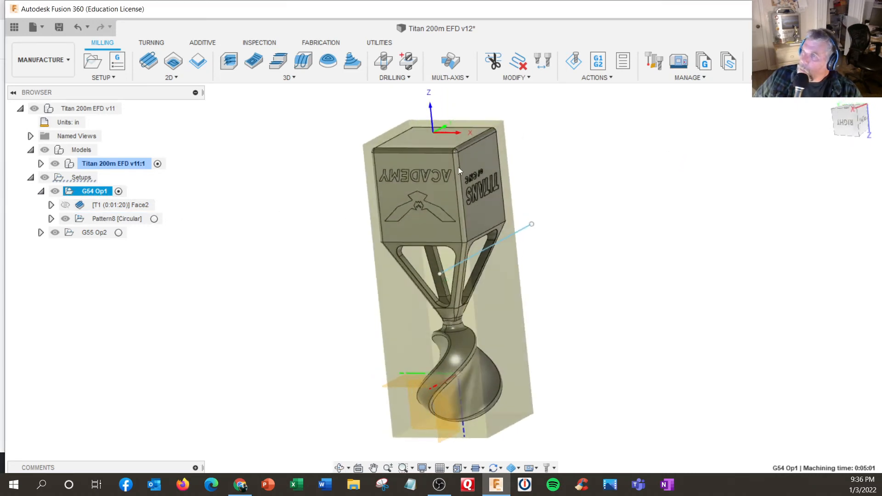
click(163, 221)
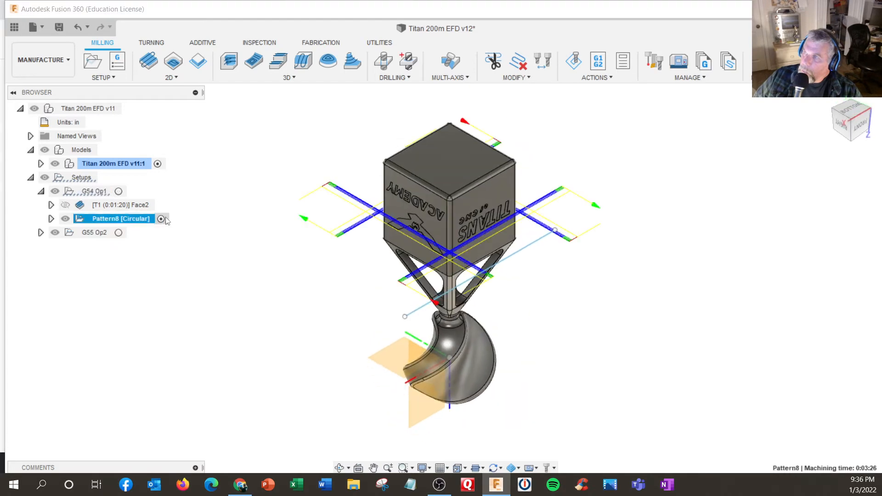
shift+middle_drag(350, 277, 392, 281)
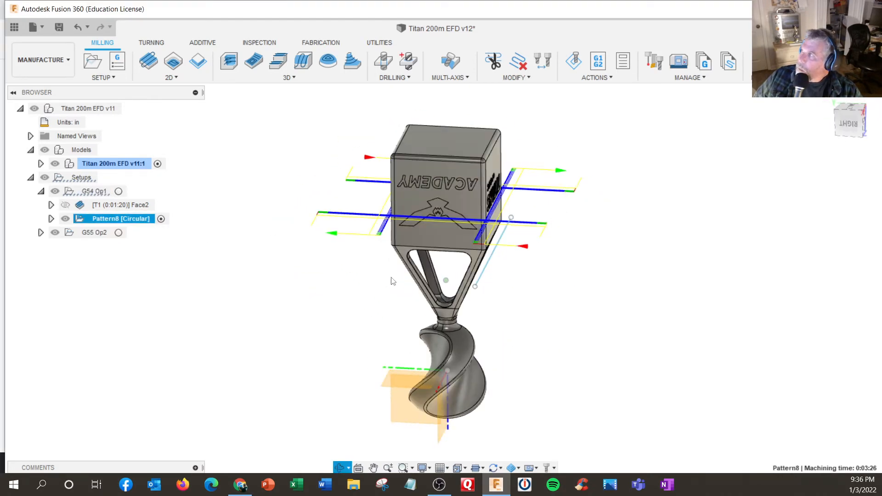
Examine the circular pattern's toolpaths from the side and from the C0 B90. and Op1 C0 B90. named views
click(840, 132)
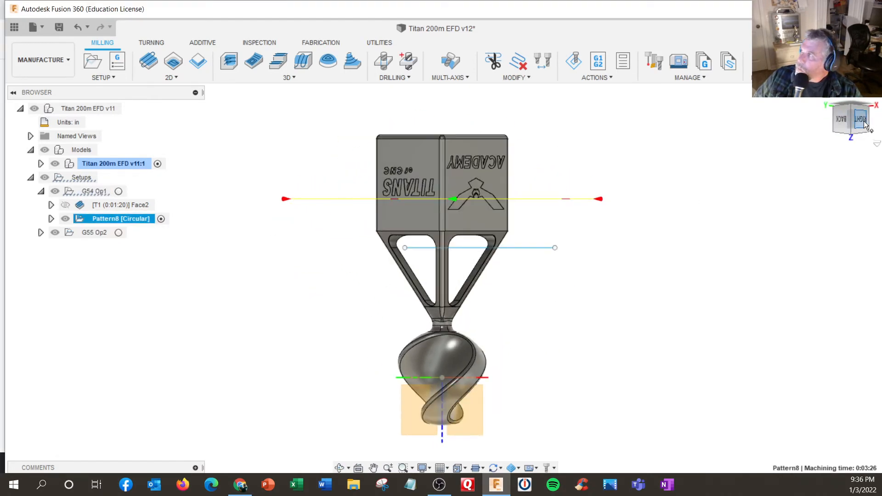
click(862, 122)
click(870, 100)
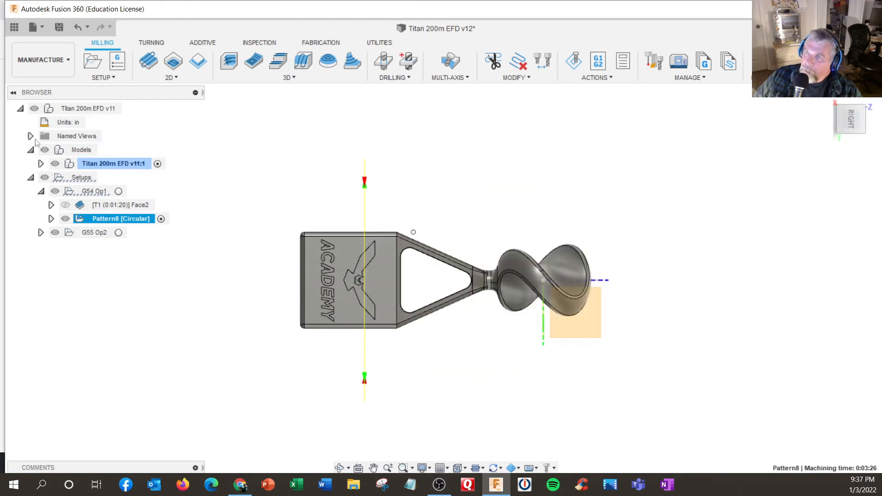
click(30, 136)
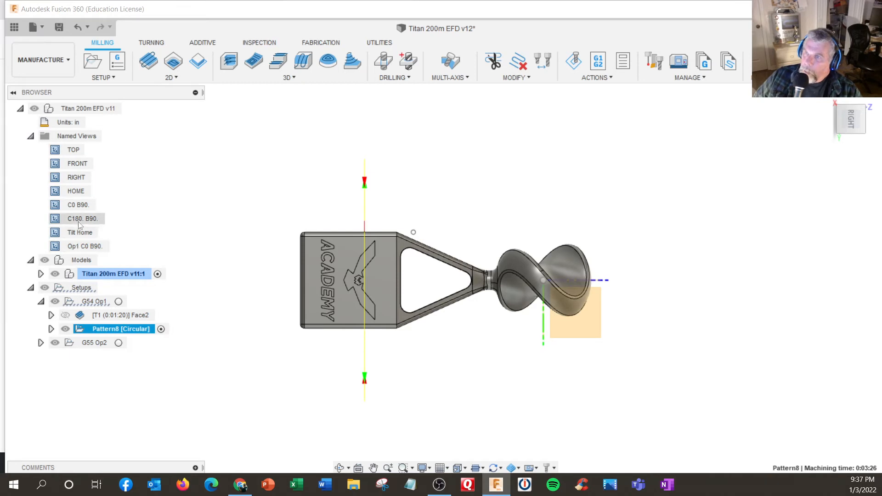
double_click(79, 206)
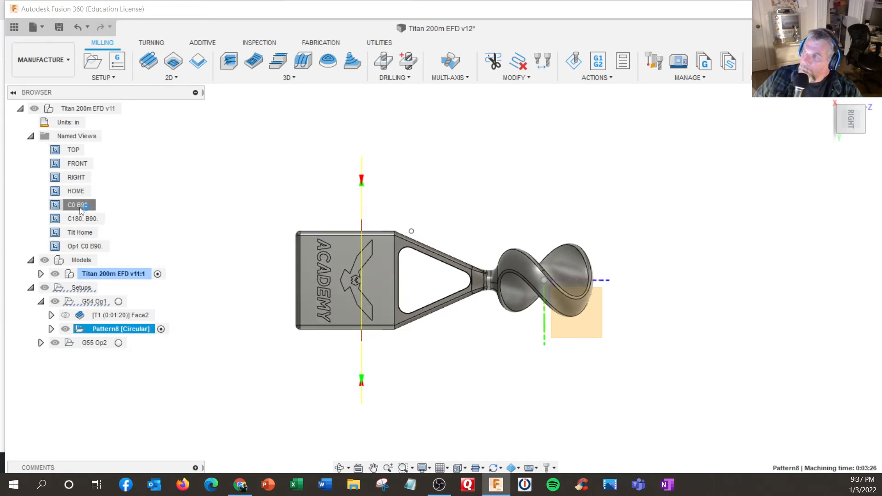
double_click(79, 247)
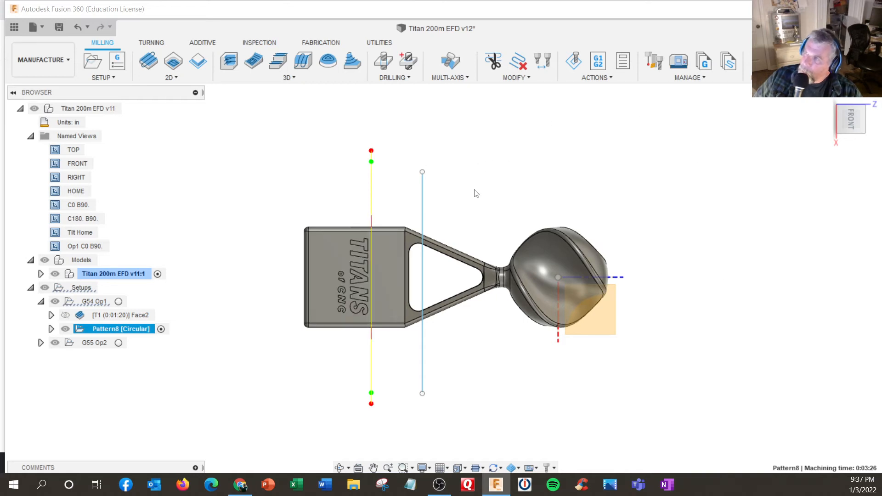
Show the Face2 toolpath on the model and inspect it together with the circular pattern's toolpaths
mouse_move(471, 212)
shift+middle_down()
mouse_move(469, 227)
mouse_move(468, 205)
shift+middle_up()
click(65, 316)
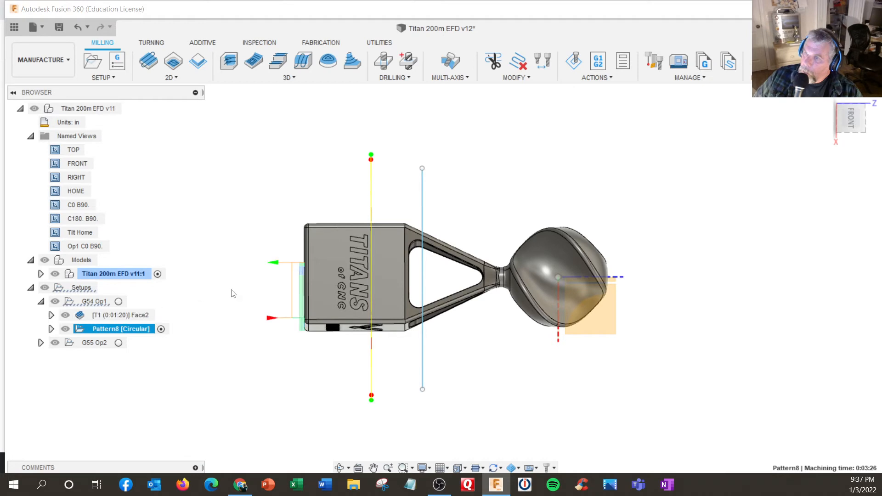
mouse_move(237, 282)
shift+middle_down()
mouse_move(266, 278)
mouse_move(226, 264)
mouse_move(223, 297)
mouse_move(243, 284)
shift+middle_up()
shift+middle_drag(374, 240, 375, 231)
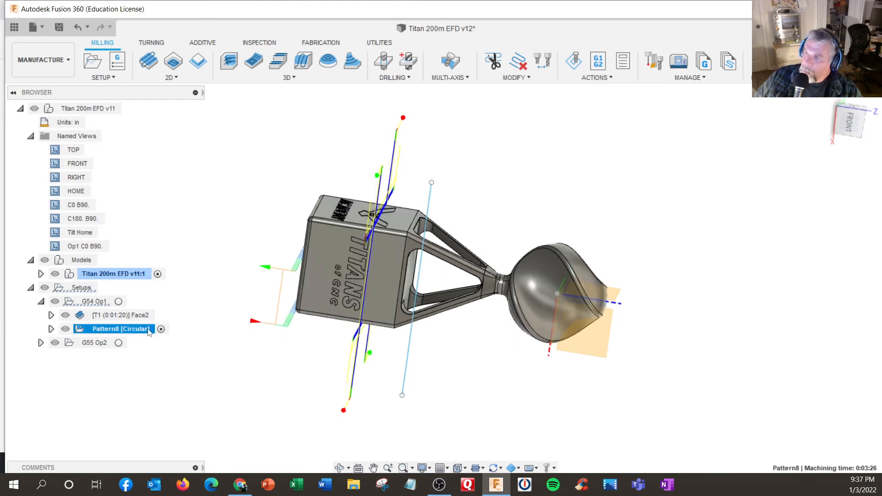
Enable roughing passes for the 2D contour inside the circular pattern, regenerate it and inspect the toolpath
right_click(128, 331)
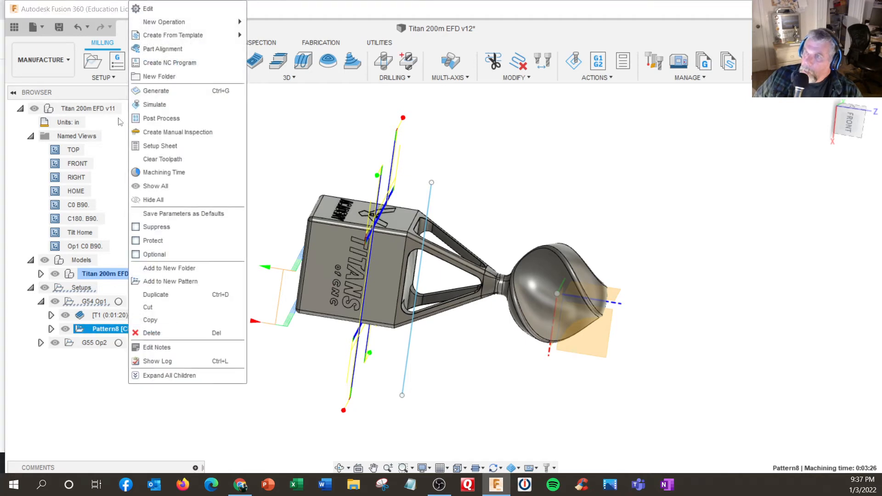
click(51, 329)
click(144, 343)
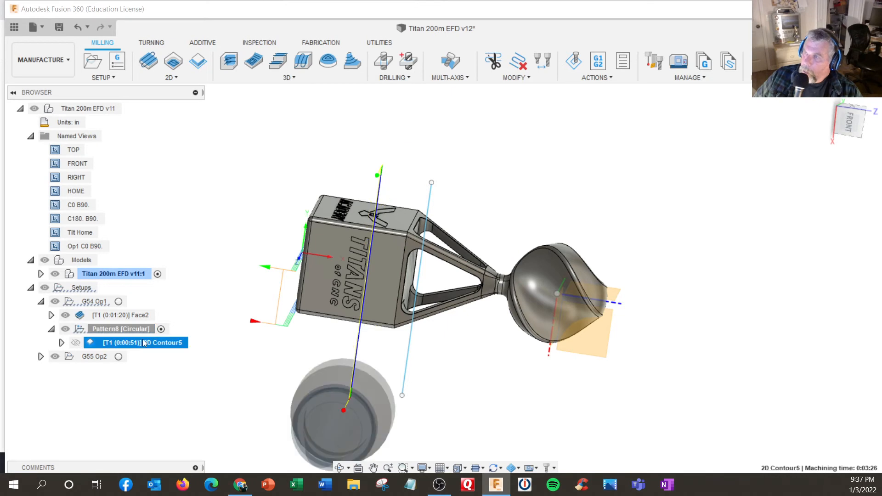
right_click(144, 343)
click(159, 10)
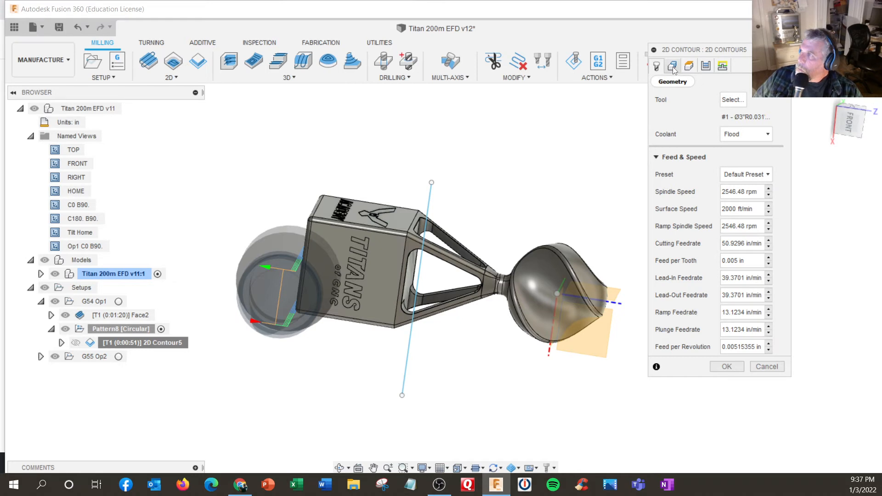
click(706, 66)
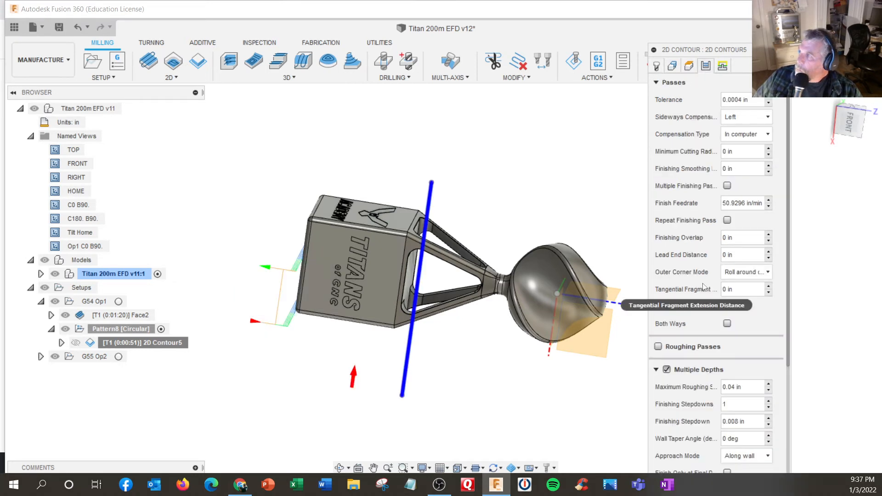
click(658, 348)
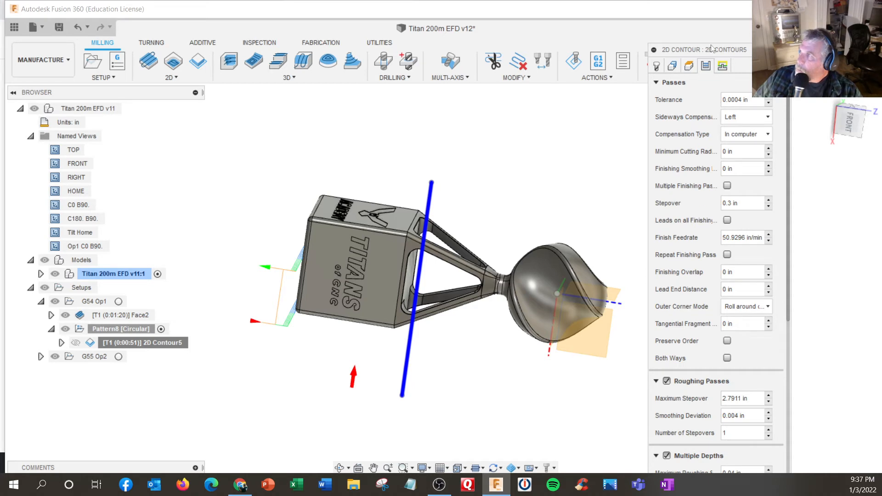
drag(711, 48, 704, 3)
click(729, 444)
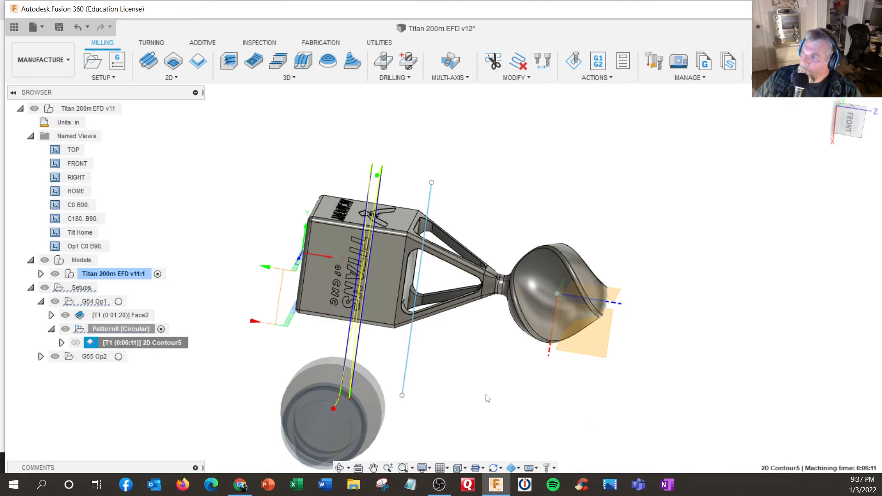
shift+middle_drag(486, 395, 423, 281)
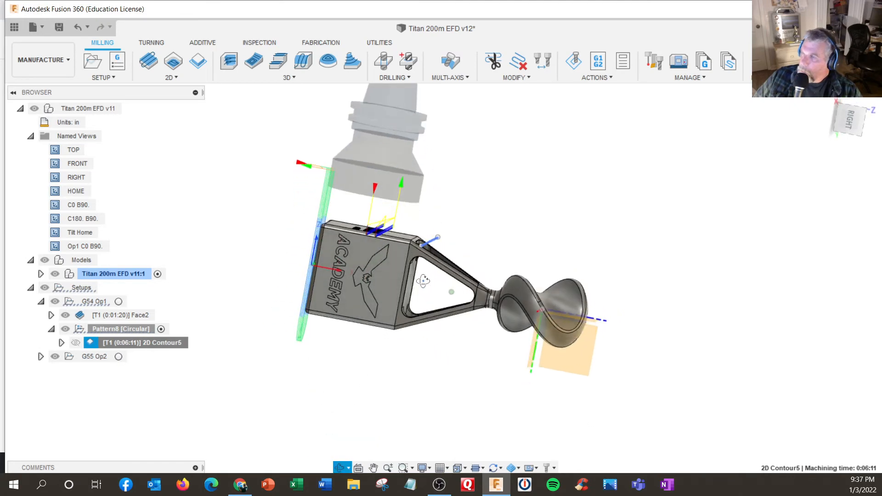
Review the 2D contour's roughing stepover settings without changing them and inspect its passes close up on the cube
right_click(140, 348)
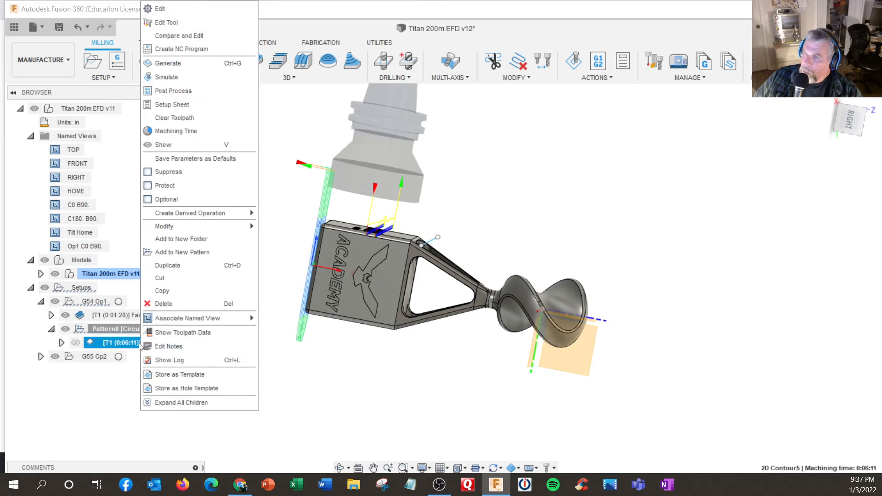
click(158, 10)
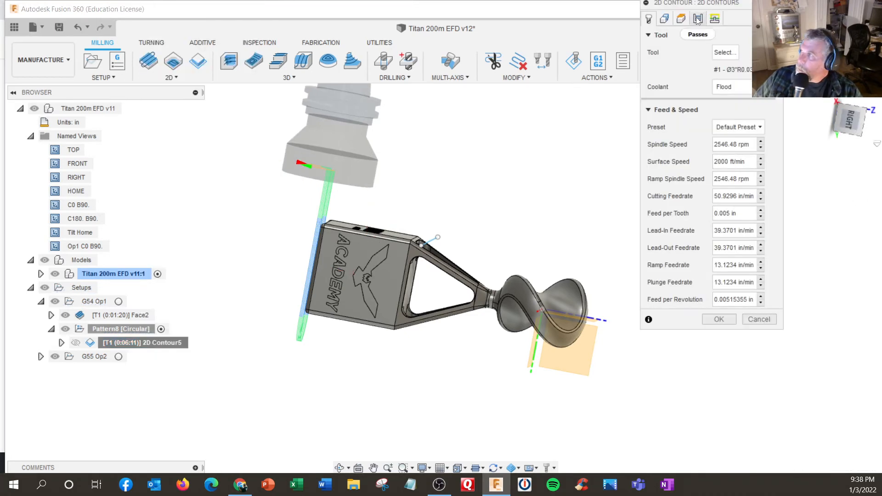
click(698, 19)
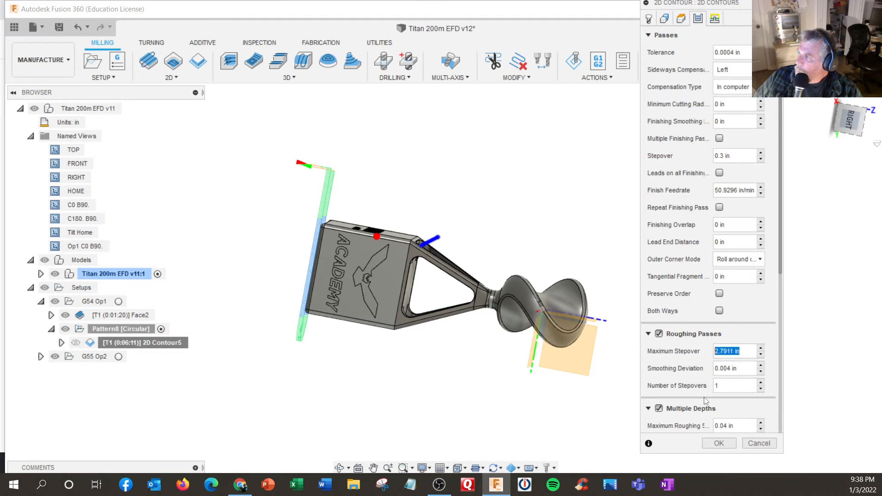
click(719, 444)
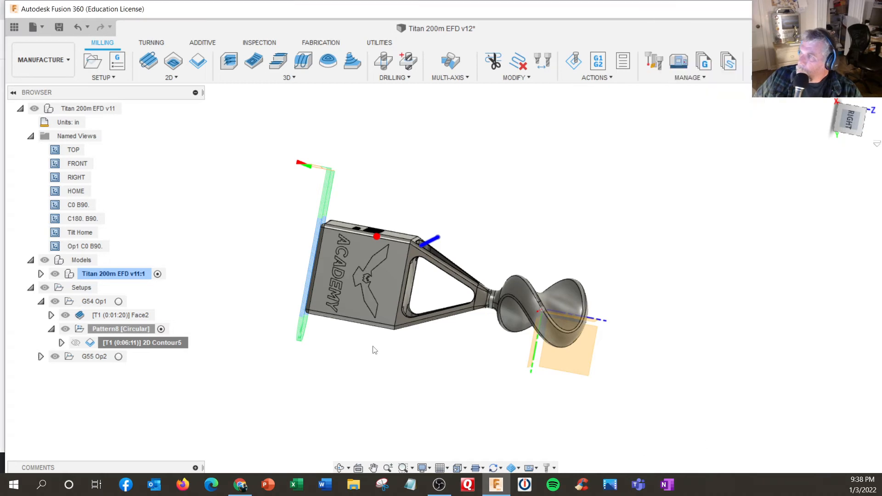
shift+middle_drag(385, 335, 387, 337)
scroll(378, 252, up, 5)
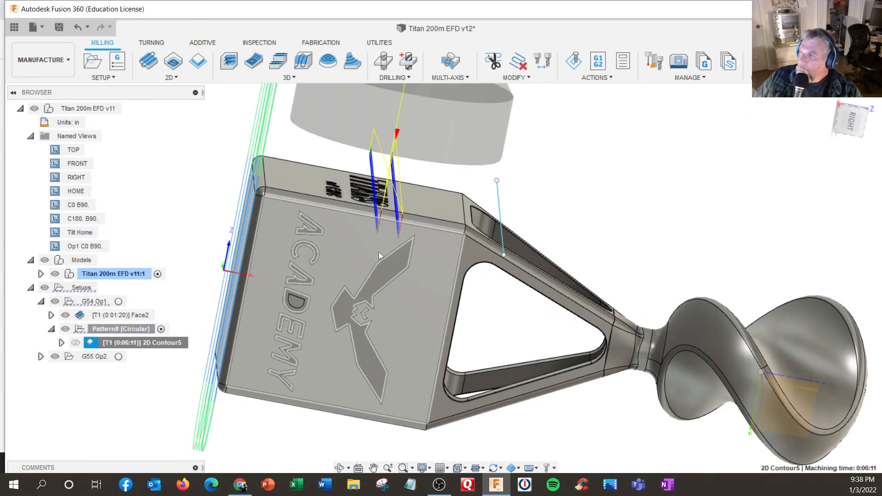
shift+middle_drag(379, 252, 377, 240)
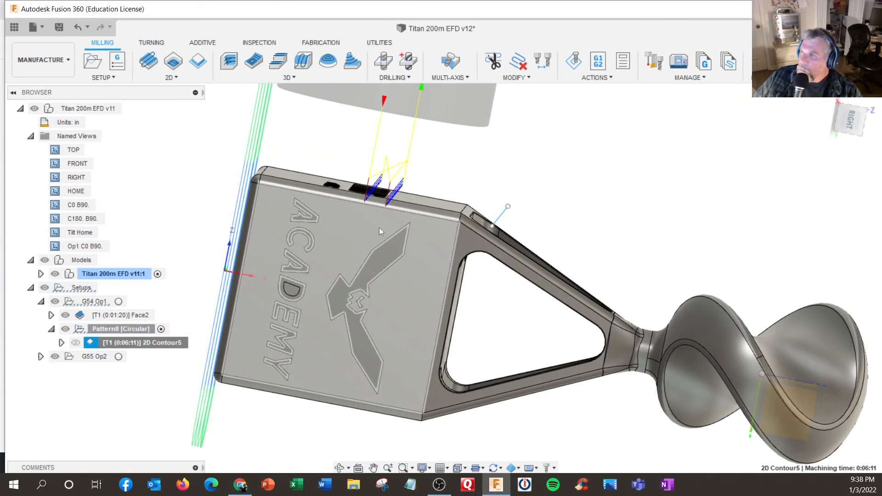
Show the 2D contour's toolpath within the G54 Op1 setup and reactivate the circular pattern to examine its passes on all sides
click(103, 302)
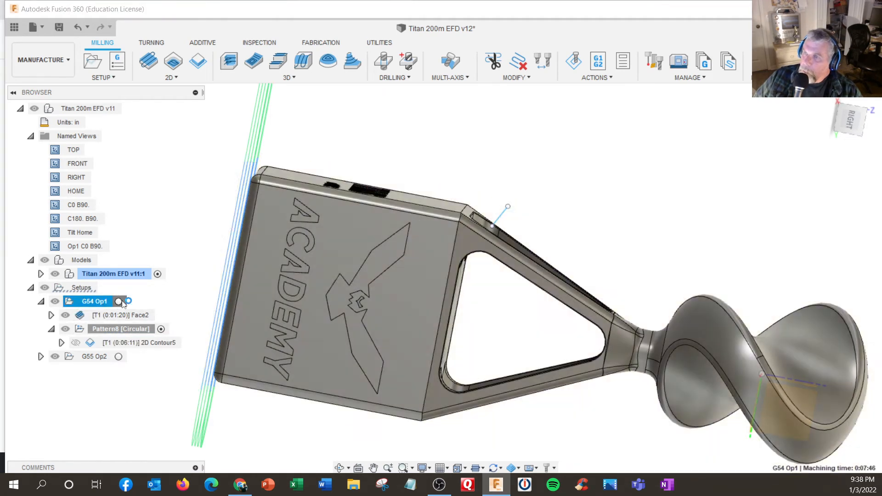
click(118, 301)
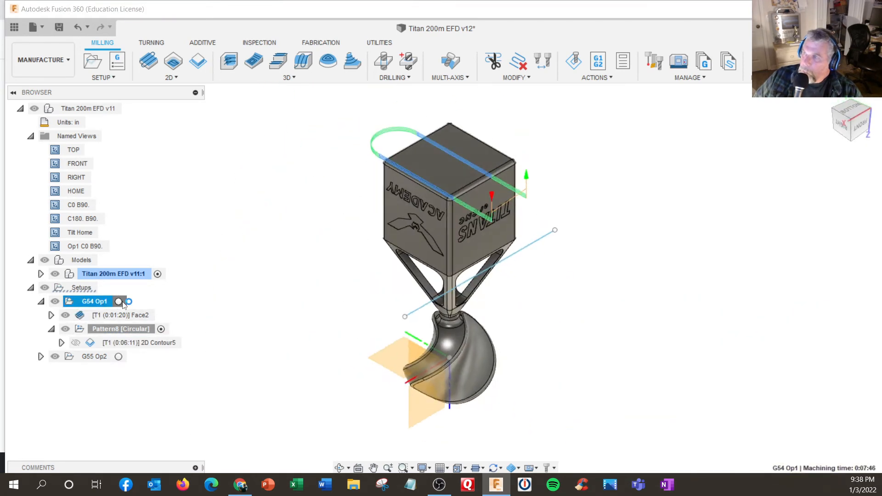
click(76, 343)
shift+middle_drag(253, 335, 254, 313)
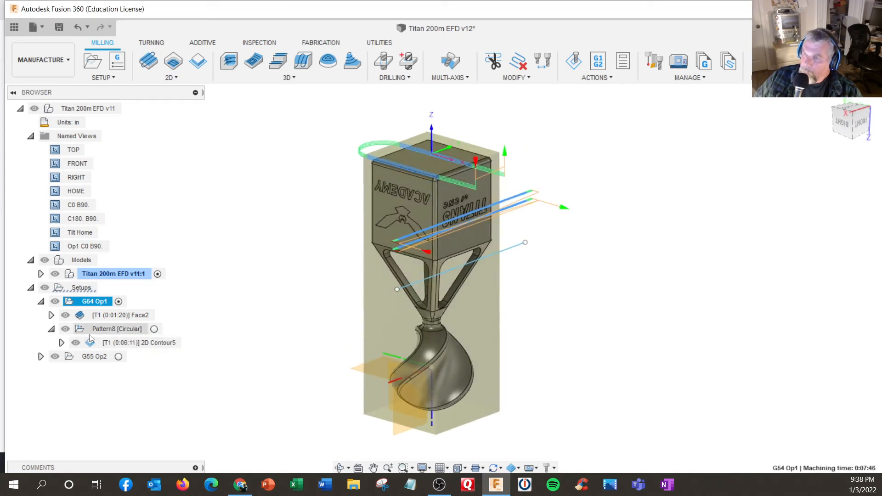
click(161, 330)
click(160, 330)
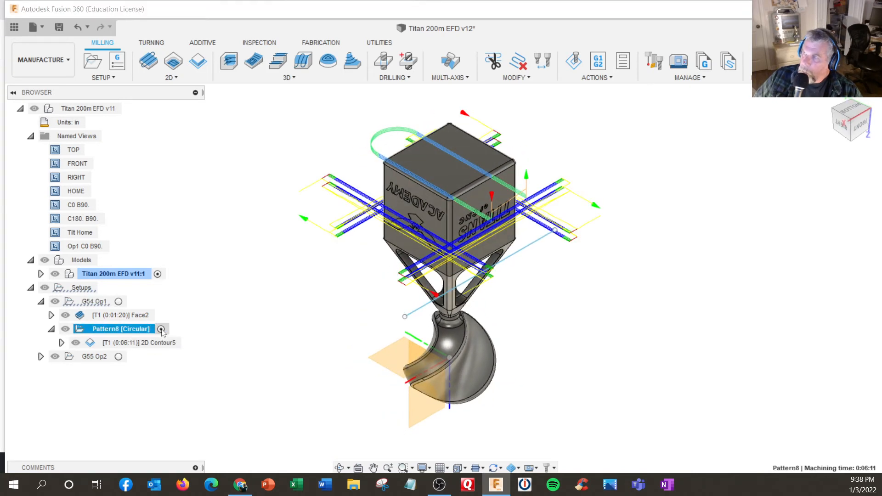
mouse_move(201, 329)
shift+middle_down()
mouse_move(201, 302)
mouse_move(241, 297)
mouse_move(322, 322)
mouse_move(266, 356)
mouse_move(211, 330)
shift+middle_up()
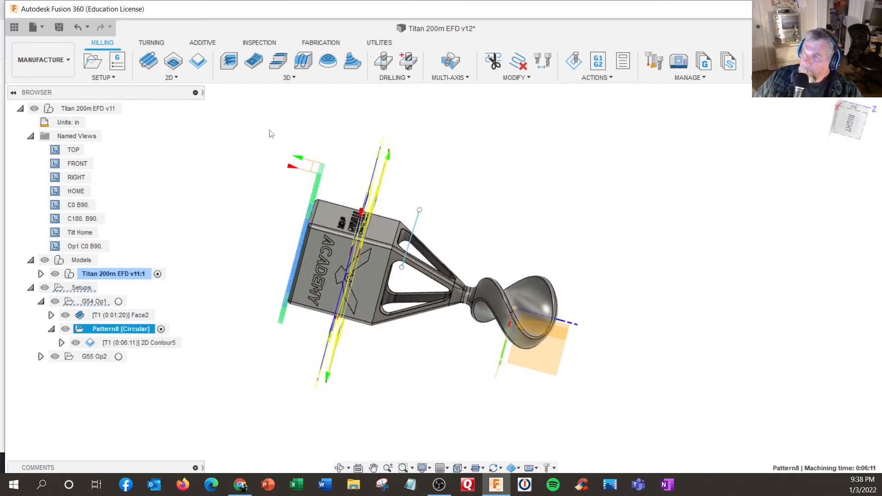
Simulate the circular pattern with stock, inspect the machined sides and close the simulation
click(573, 60)
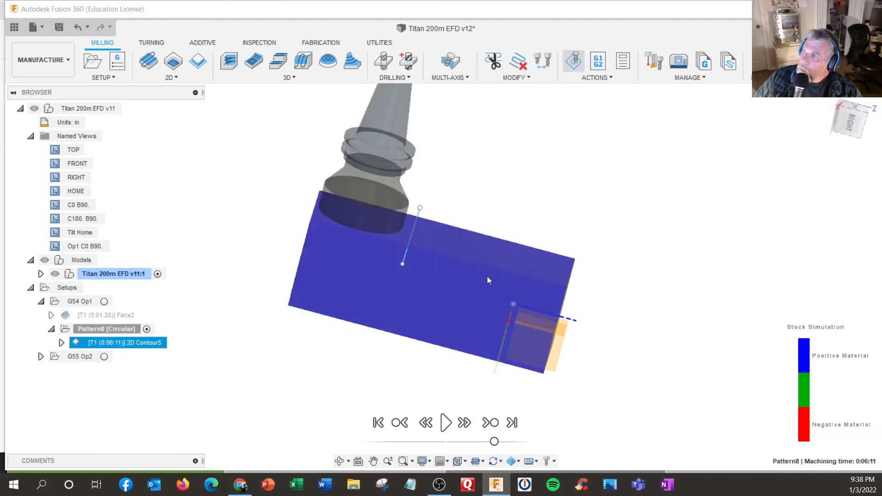
click(445, 422)
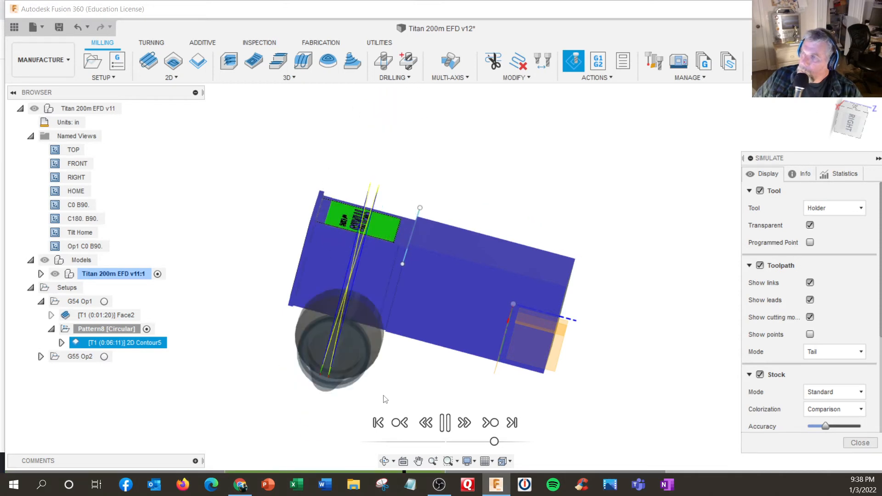
shift+middle_drag(376, 397, 376, 352)
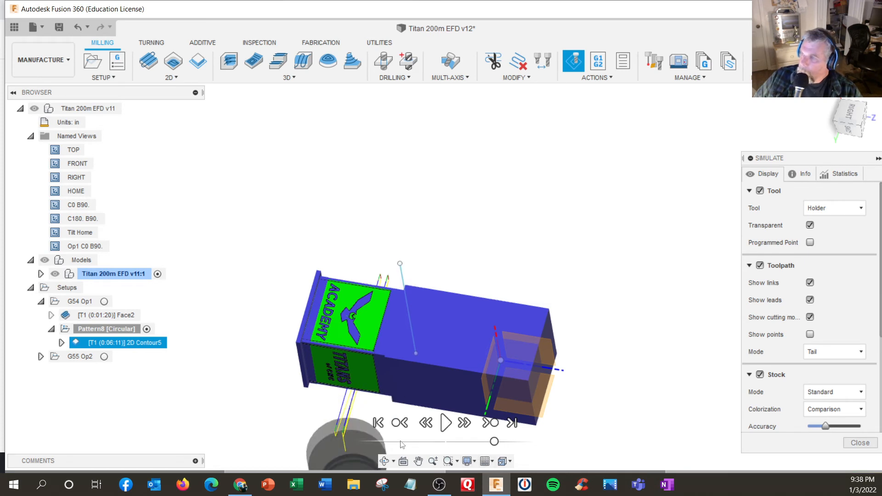
click(854, 445)
Simulate the entire G54 Op1 setup and examine the stock remaining around the cube's sides and end
click(105, 327)
click(111, 302)
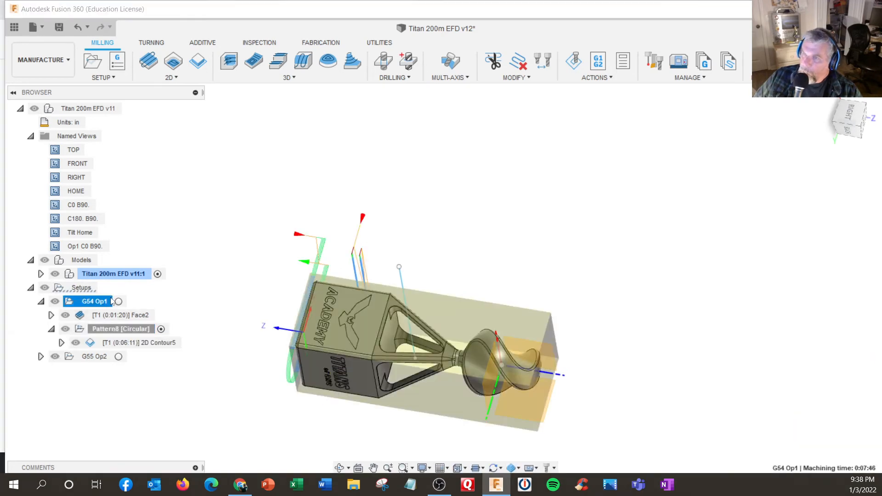
right_click(112, 302)
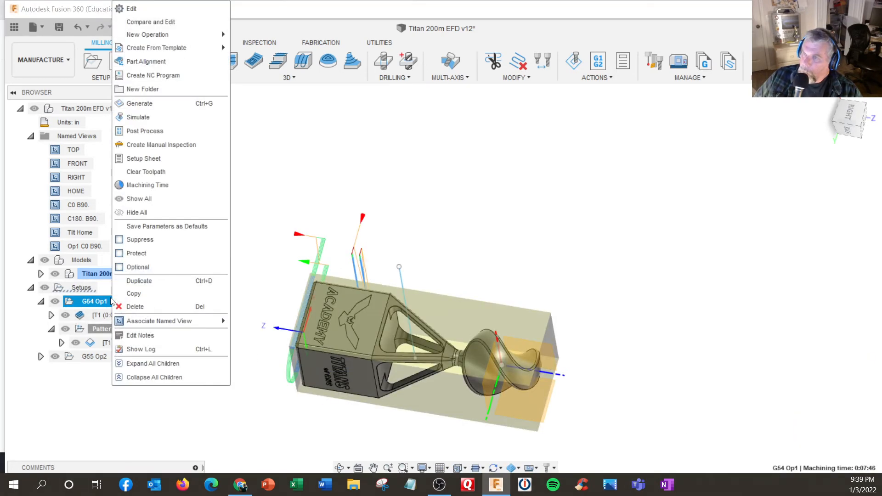
click(138, 117)
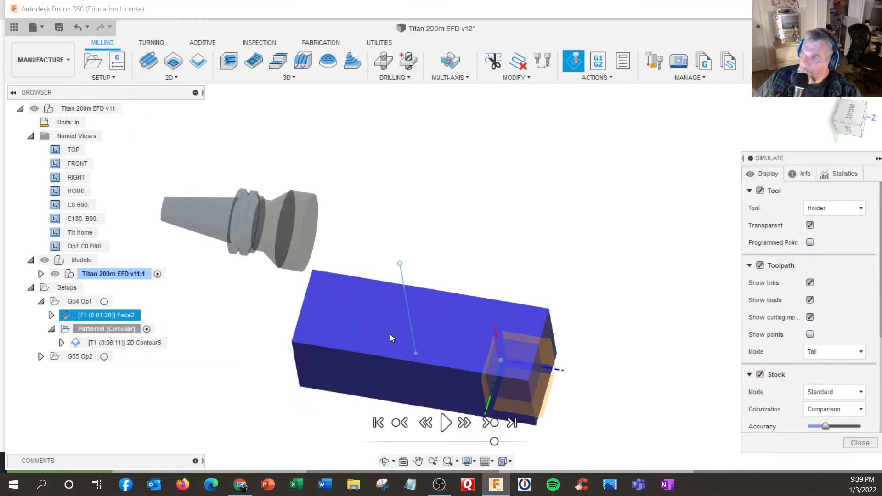
click(444, 423)
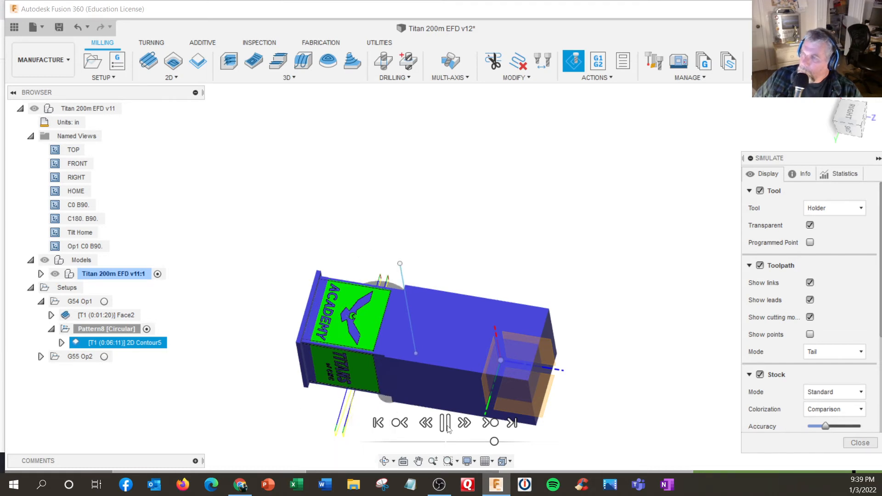
click(445, 423)
shift+middle_drag(309, 368, 271, 313)
scroll(326, 313, up, 3)
mouse_move(326, 310)
shift+middle_down()
mouse_move(328, 331)
mouse_move(338, 302)
shift+middle_up()
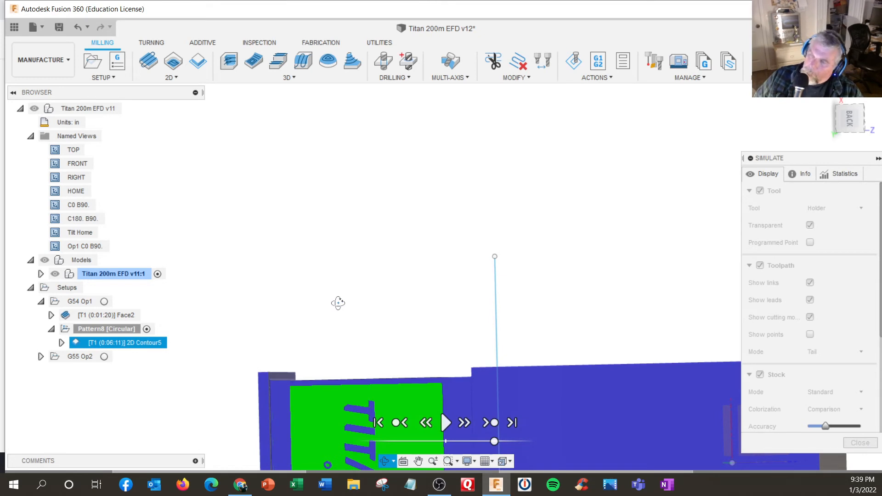
shift+middle_drag(338, 302, 334, 317)
scroll(322, 344, down, 5)
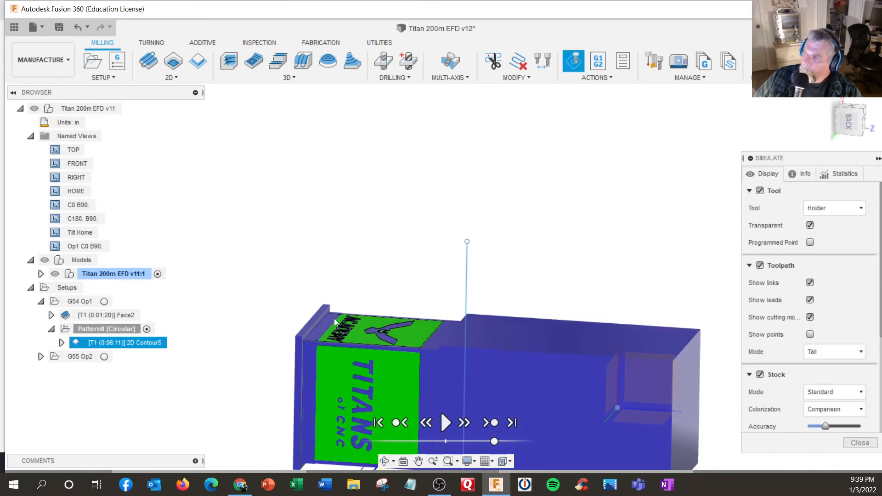
mouse_move(314, 362)
shift+middle_down()
mouse_move(335, 354)
mouse_move(304, 356)
shift+middle_up()
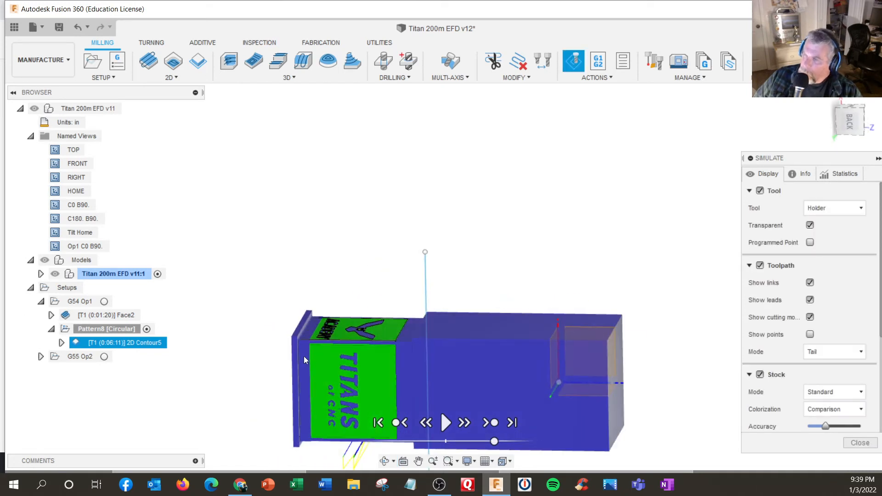
Close the simulation and set the patterned 2D contour's roughing passes to 2 stepovers
click(859, 442)
scroll(296, 354, up, 3)
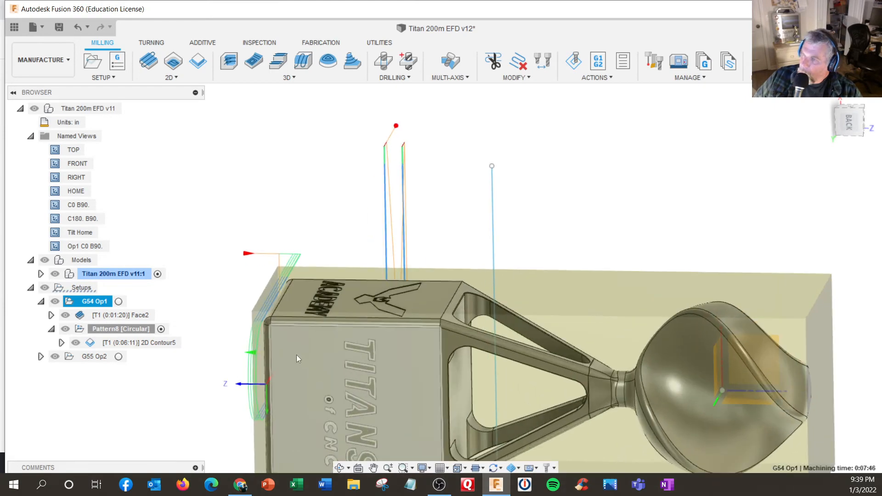
shift+middle_drag(296, 354, 290, 334)
scroll(267, 319, down, 2)
scroll(289, 334, down, 2)
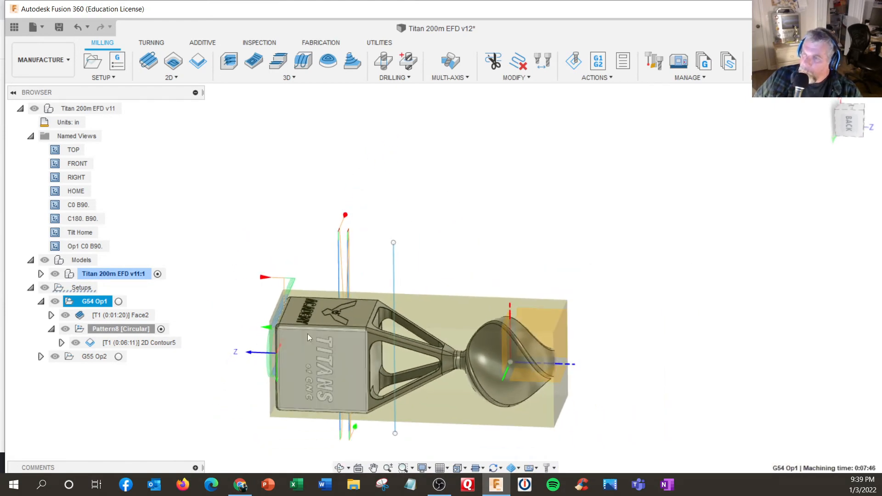
right_click(124, 330)
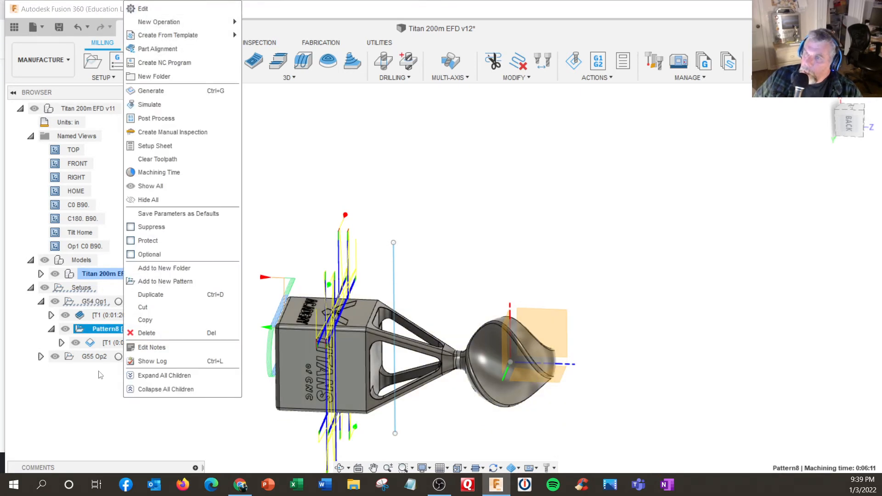
click(106, 343)
right_click(106, 343)
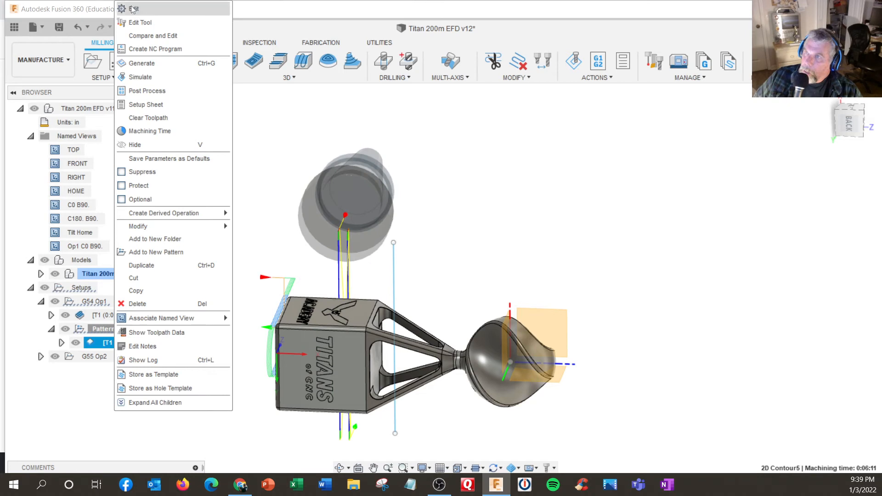
click(123, 7)
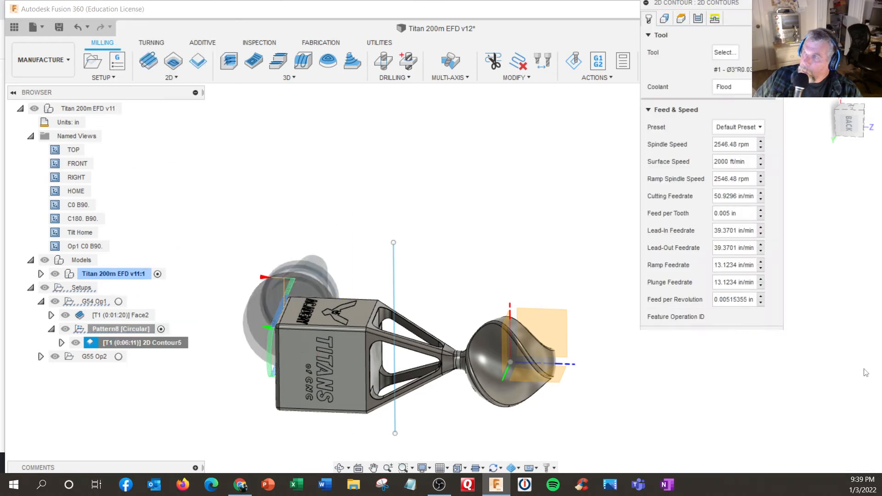
click(704, 21)
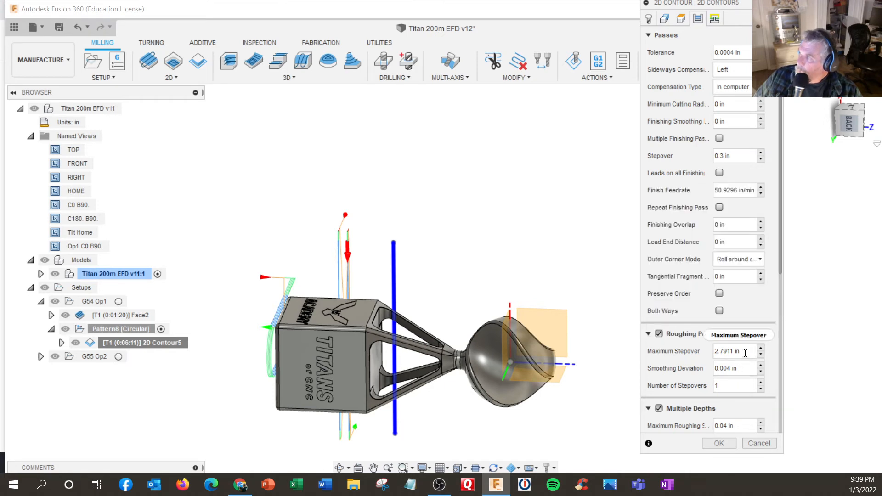
mouse_move(745, 353)
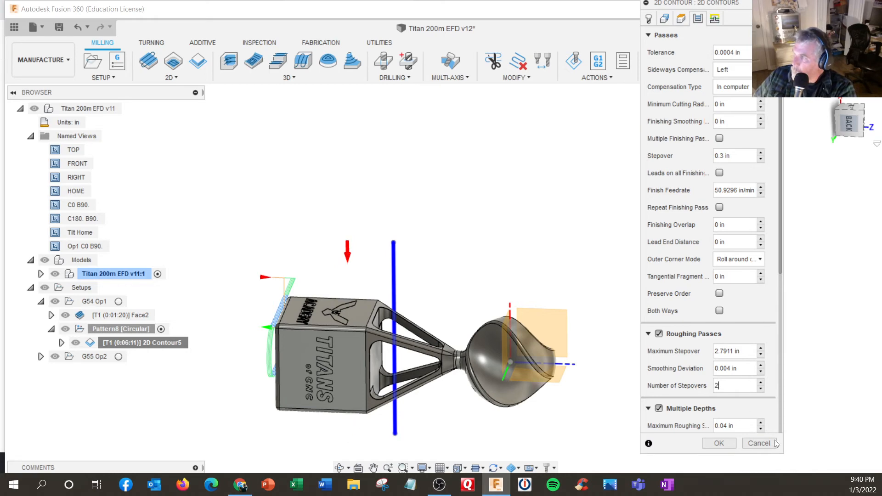
click(719, 443)
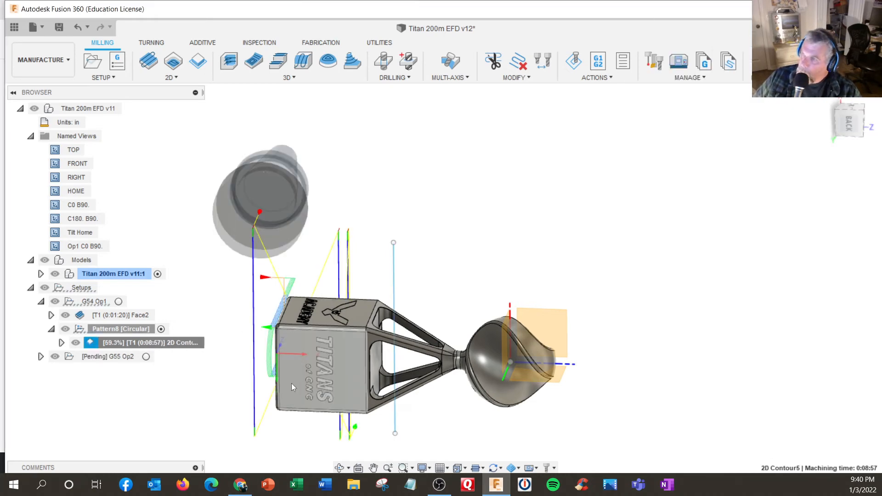
Inspect the 2D contour's pass spacing and set its roughing maximum stepover to 0.3 in
shift+middle_drag(337, 354, 334, 440)
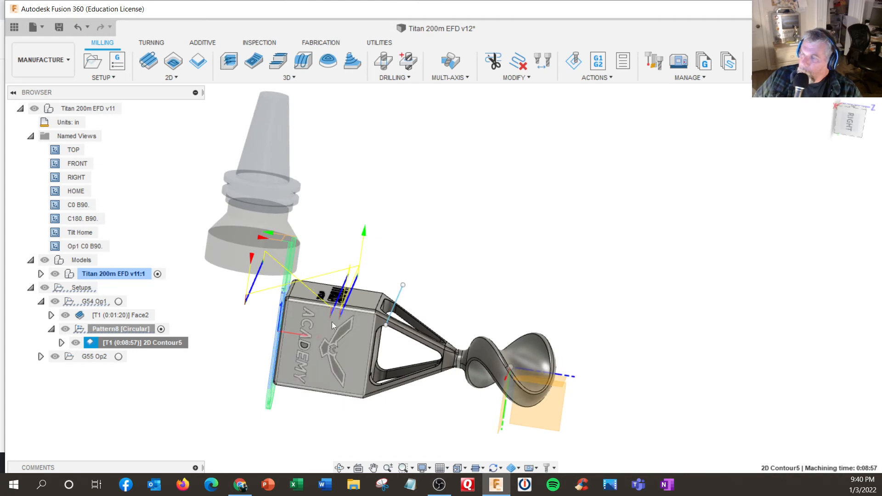
right_click(106, 345)
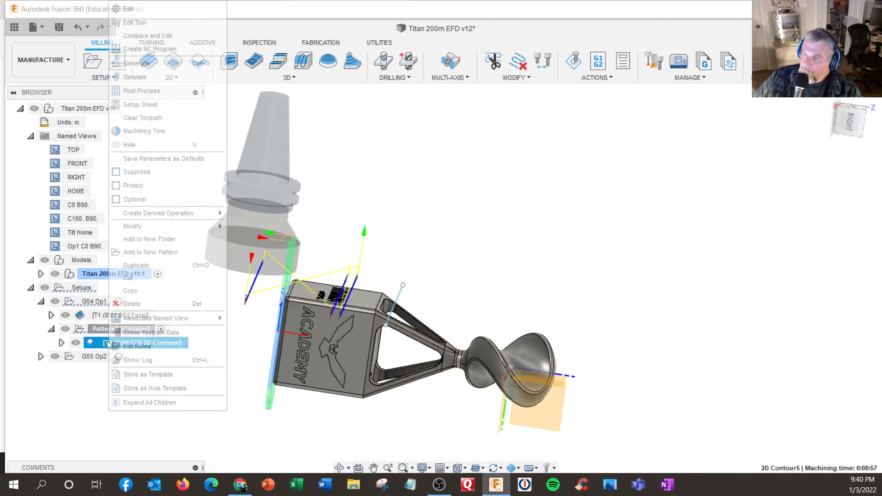
click(137, 15)
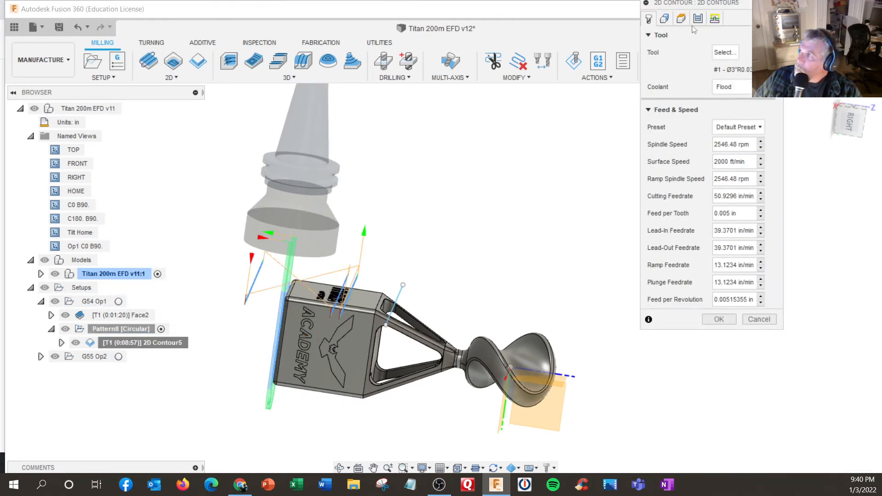
click(699, 20)
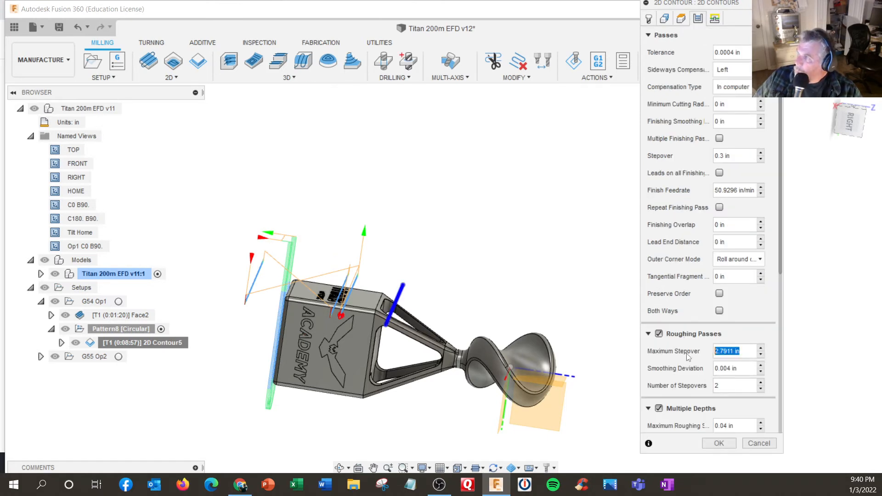
text(.3)
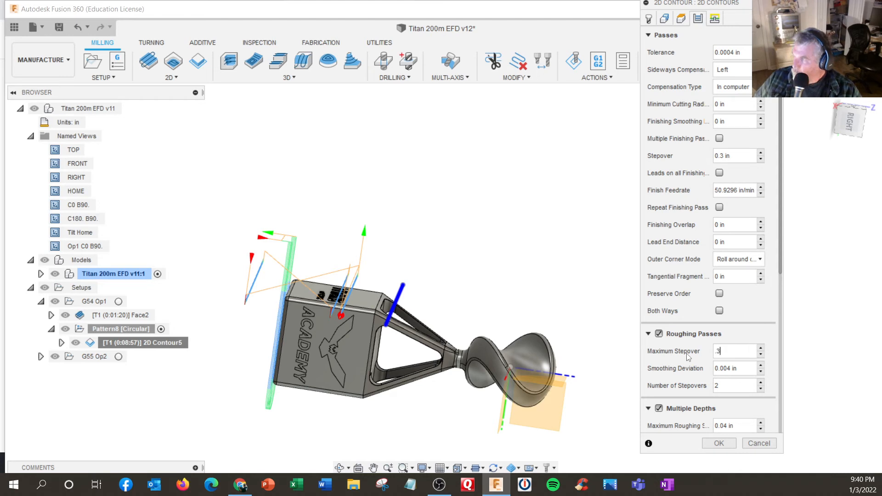
click(719, 444)
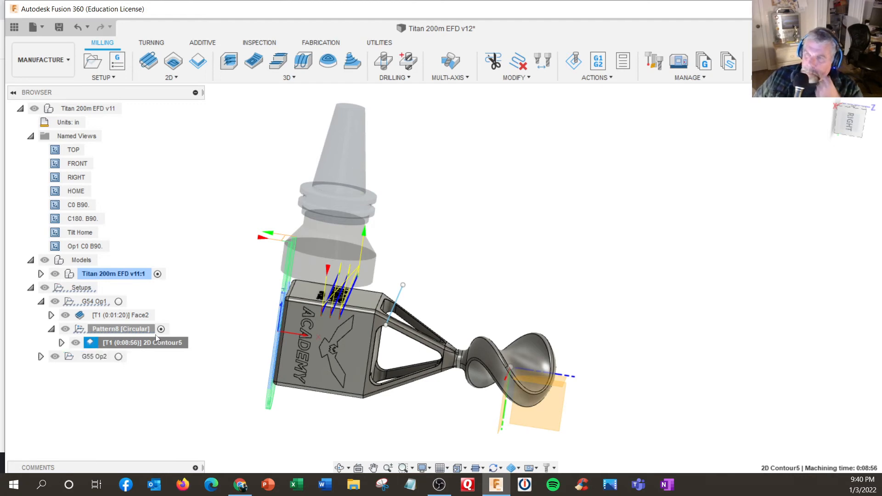
Activate the G54 Op1 setup, simulate all its operations and inspect the machined cube side up close
click(118, 301)
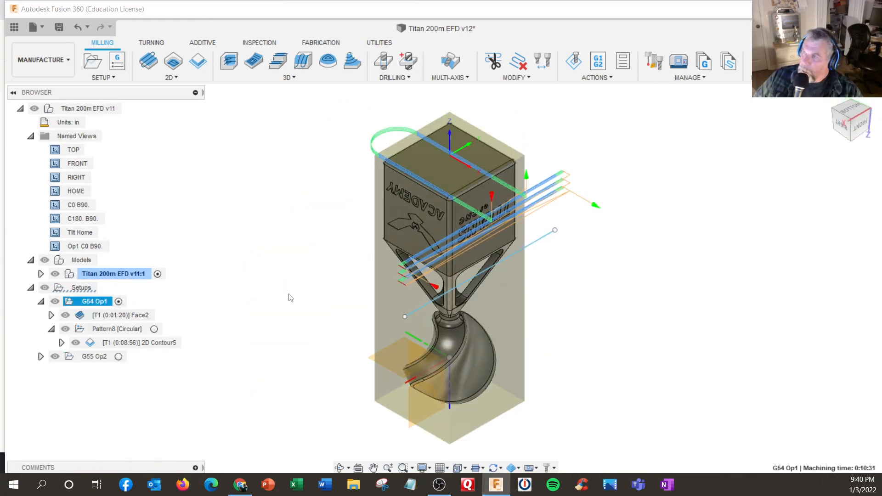
click(574, 63)
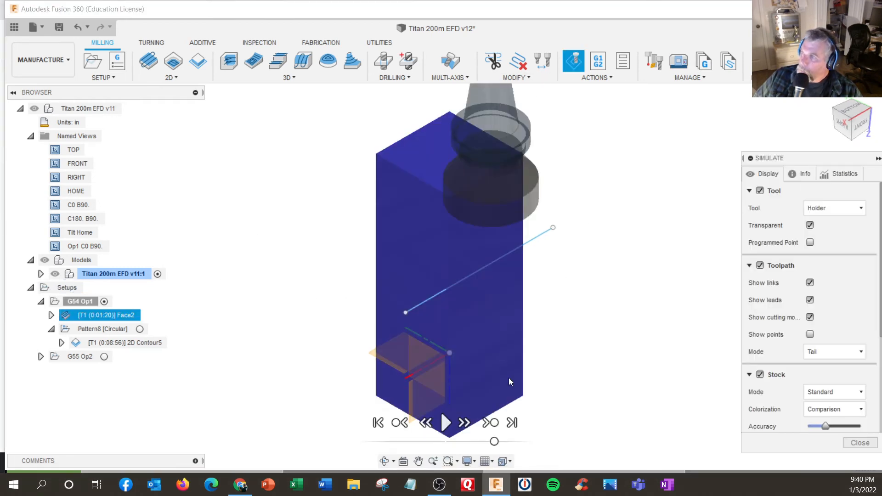
click(447, 423)
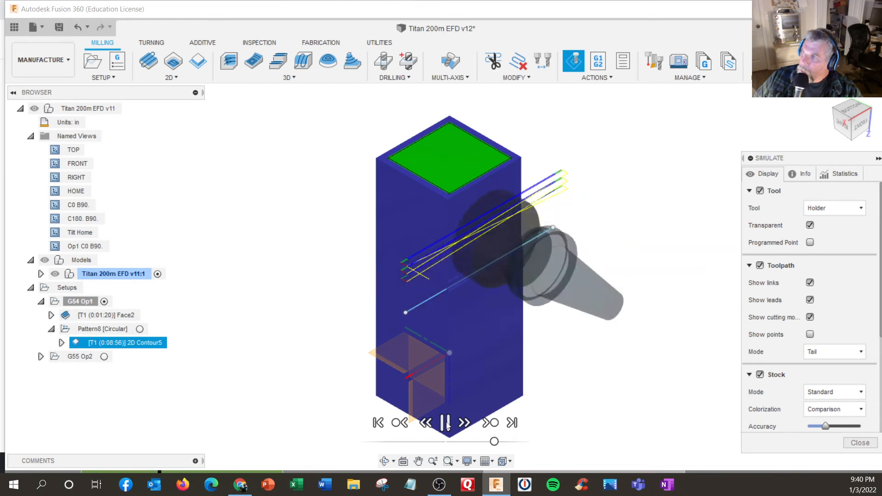
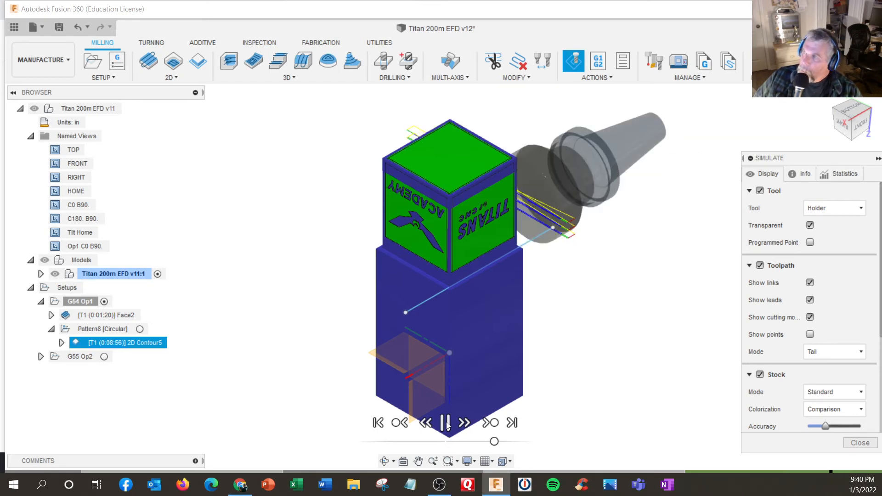
click(446, 423)
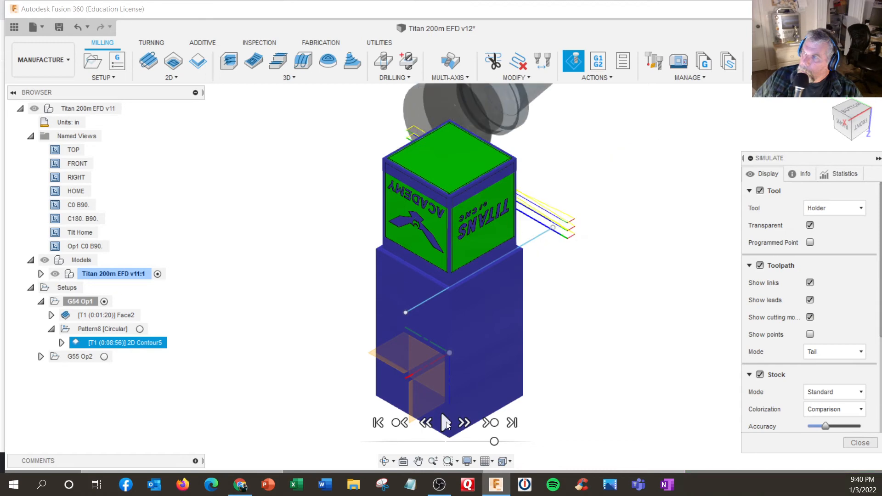
shift+middle_drag(496, 276, 347, 234)
scroll(326, 223, up, 4)
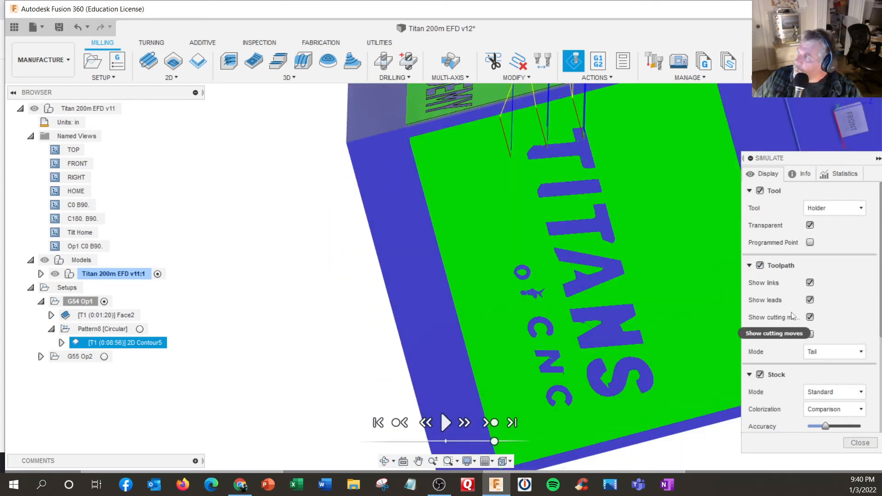
Make the simulated stock transparent, compare it with the model around the cube and close the simulation
scroll(790, 318, down, 3)
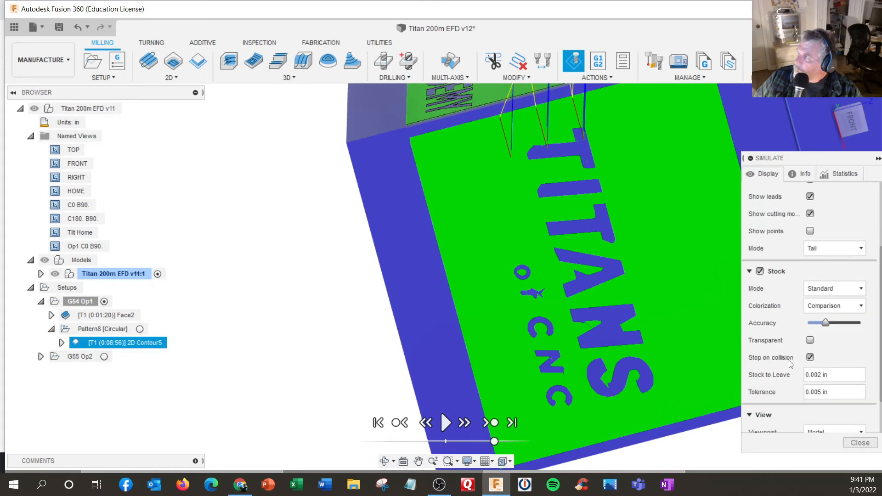
click(809, 341)
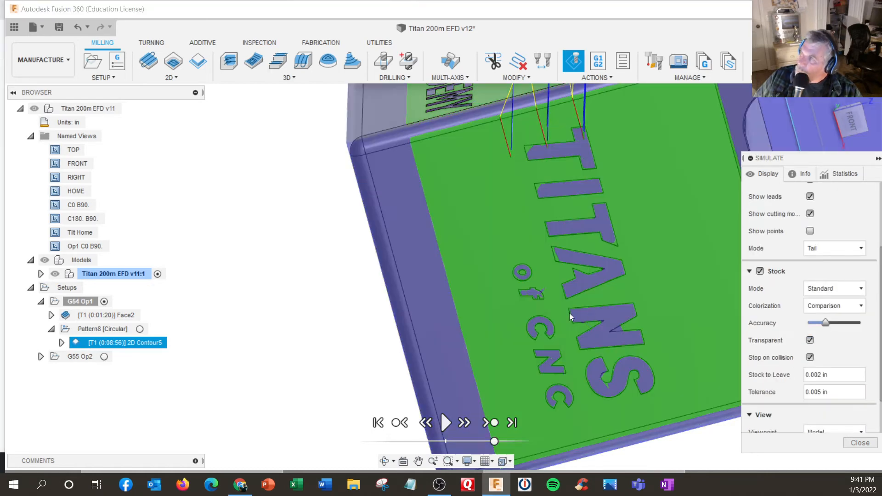
shift+middle_drag(570, 317, 454, 161)
scroll(450, 170, up, 3)
scroll(455, 161, down, 2)
scroll(456, 164, down, 2)
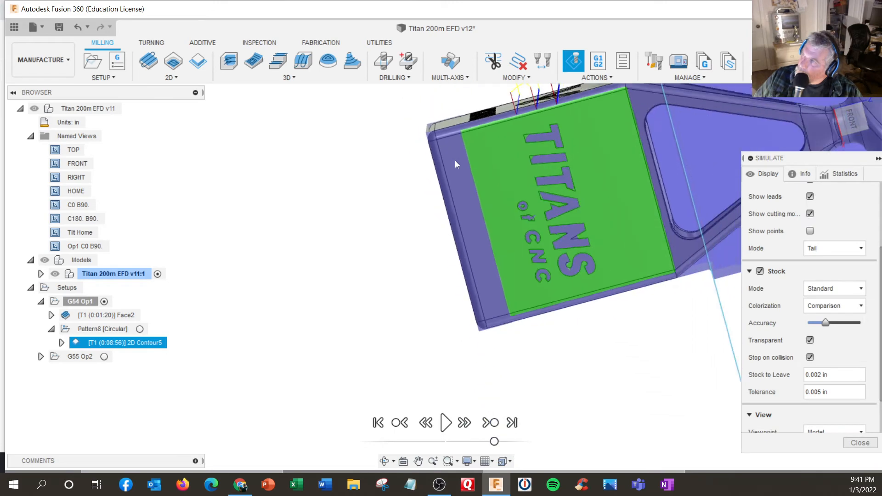
click(860, 444)
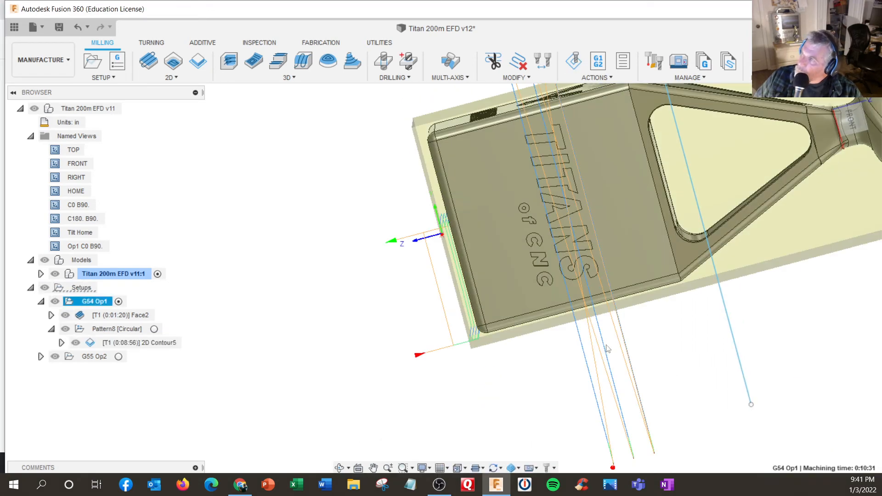
Add a new 2D Contour to the G54 Op1 setup using tool 2, the 3/8" x 0.125" Radius Tool from the 5_AXIS_139_200 library
shift+middle_drag(498, 303, 471, 336)
scroll(472, 338, down, 2)
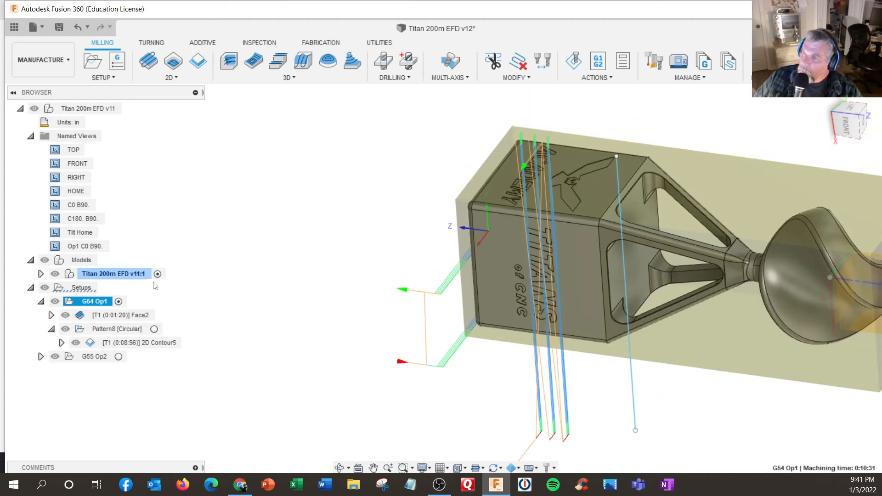
click(119, 302)
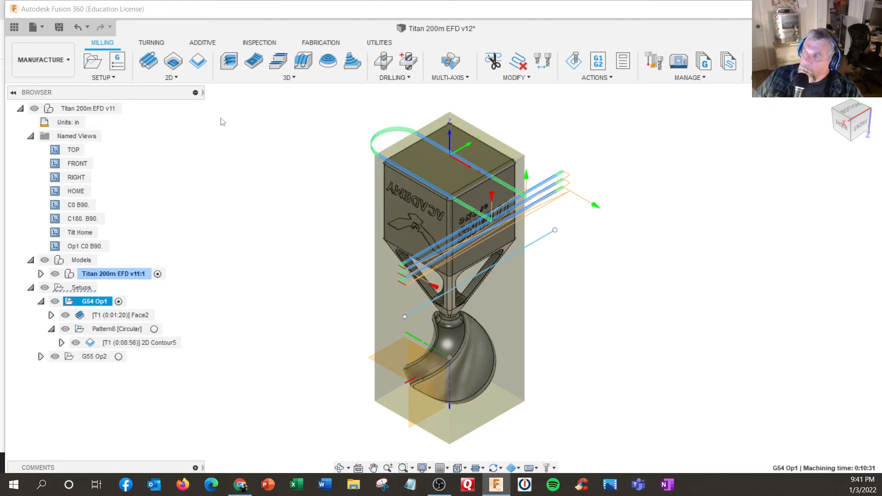
click(170, 78)
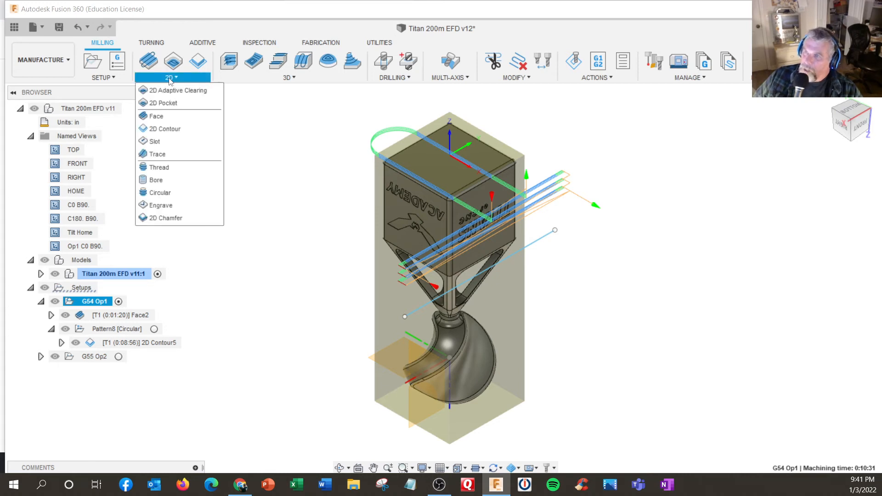
click(167, 130)
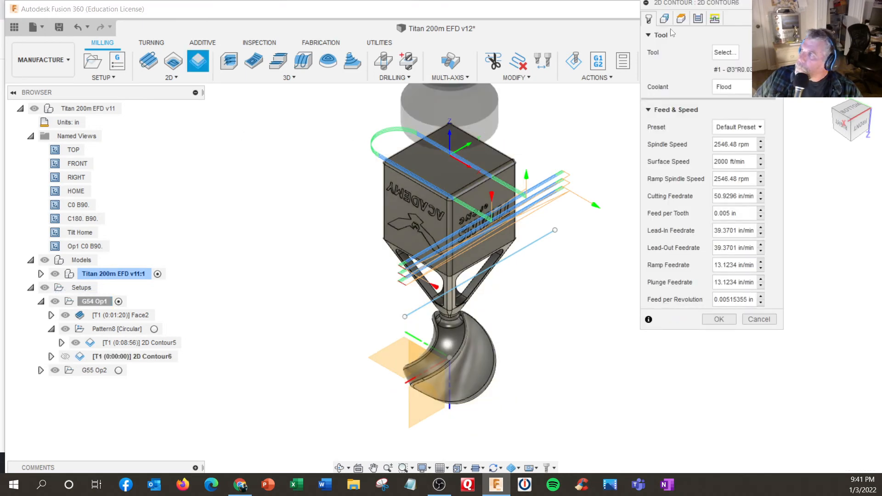
click(724, 53)
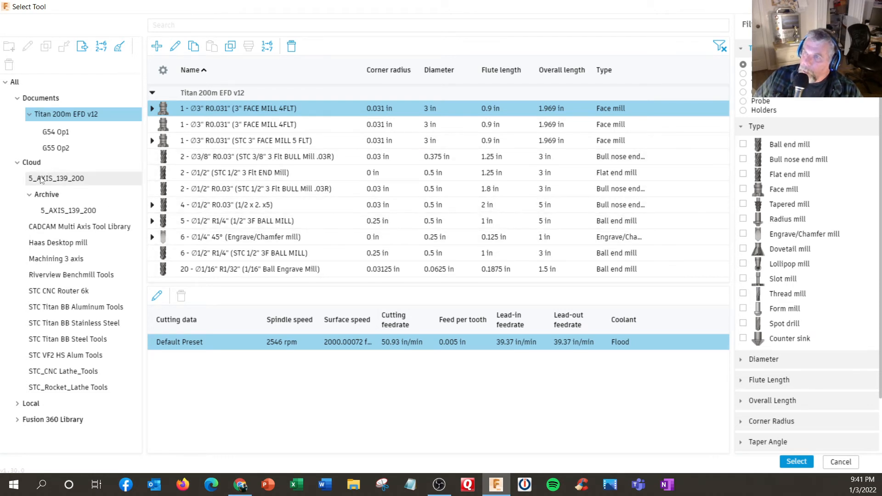
click(100, 177)
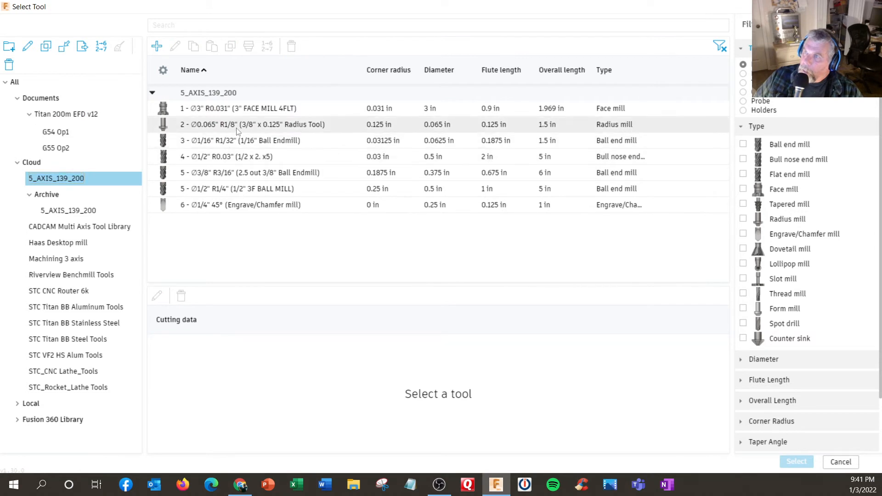
click(237, 130)
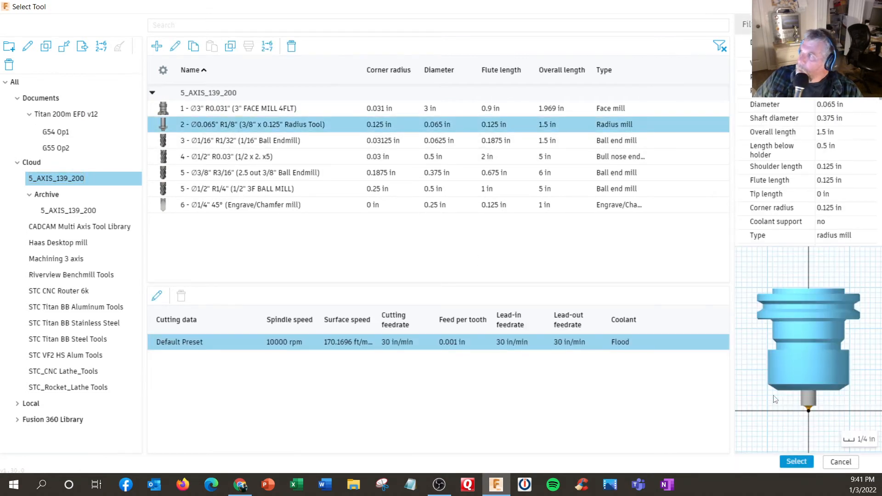
click(796, 462)
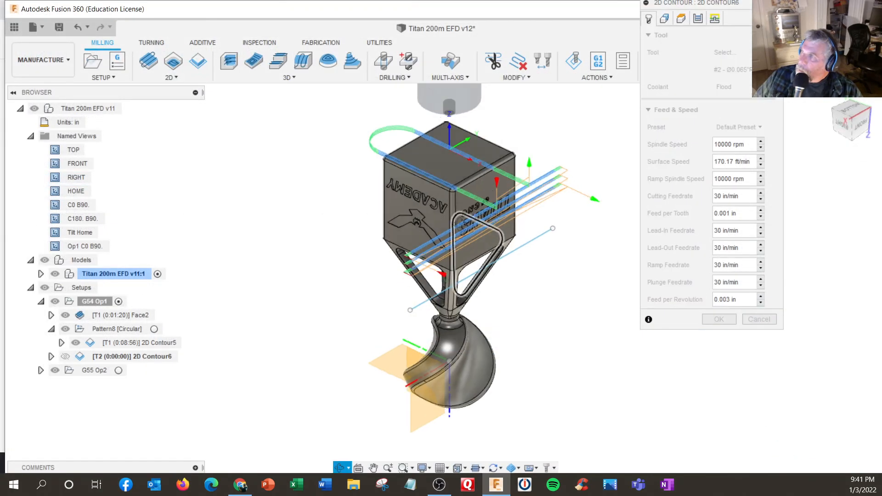
Examine the cube's rounded end edges and the radius tool's profile up close, moving the 2D contour settings aside
shift+middle_drag(444, 159, 331, 133)
scroll(428, 136, up, 5)
scroll(324, 103, up, 2)
scroll(325, 144, up, 5)
scroll(332, 151, down, 6)
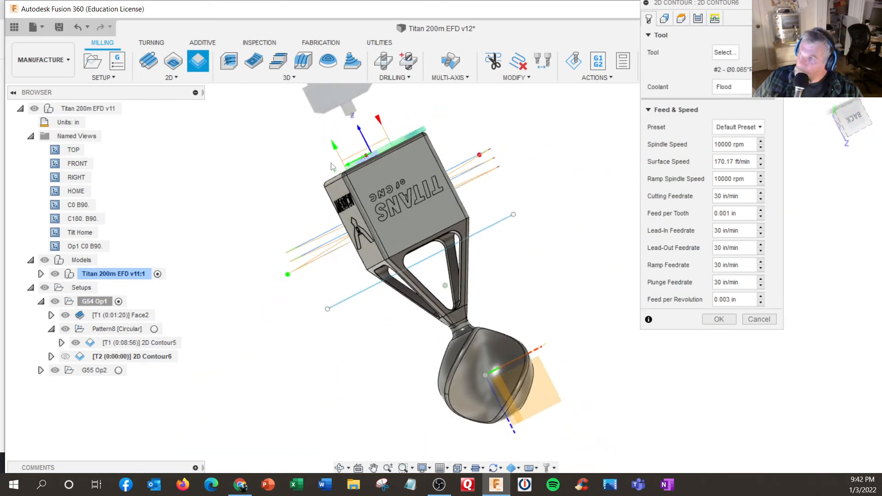
shift+middle_drag(333, 166, 317, 147)
scroll(487, 173, down, 3)
scroll(542, 173, up, 3)
scroll(630, 161, up, 2)
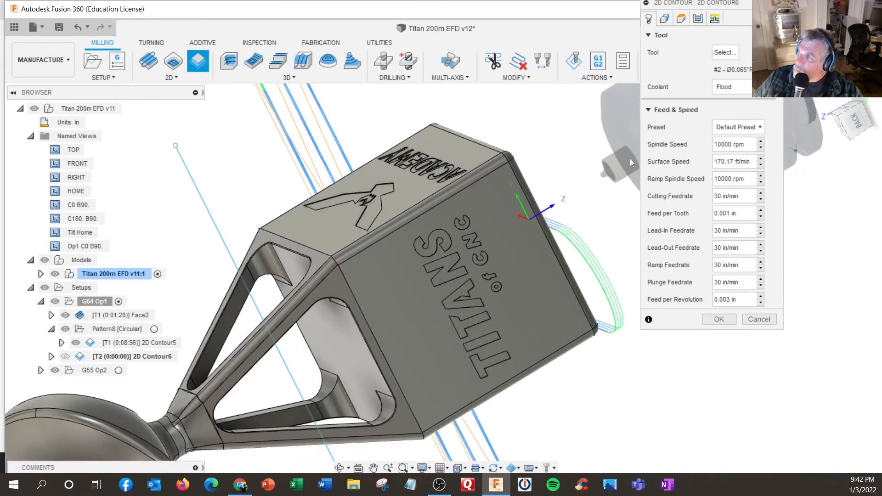
scroll(630, 159, up, 2)
drag(708, 4, 769, 31)
shift+middle_drag(575, 219, 575, 215)
scroll(631, 168, up, 5)
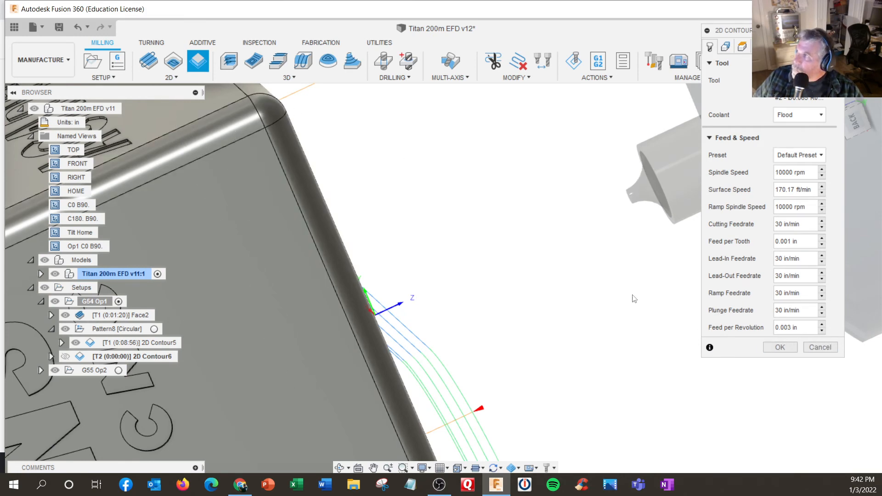
Enable tool orientation for the 2D contour, keeping Setup WCS orientation, and select the edge chain around the cube's flat end face
shift+middle_drag(570, 295, 659, 358)
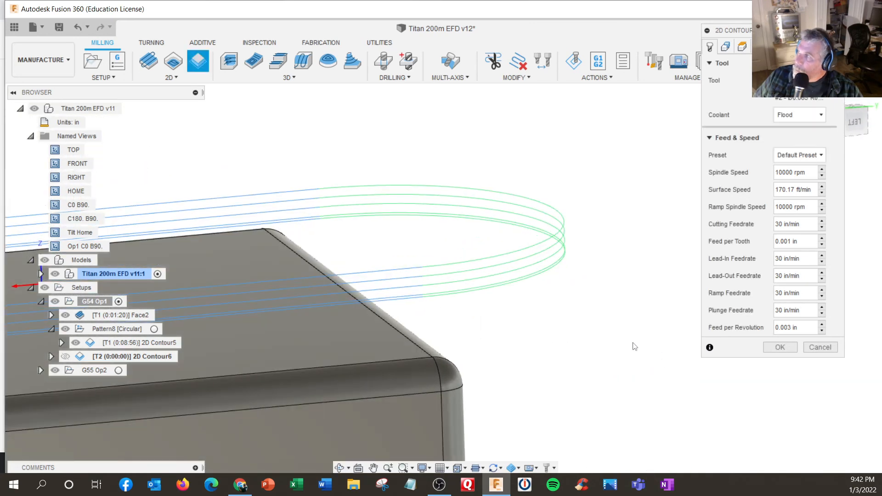
scroll(639, 342, down, 3)
click(725, 47)
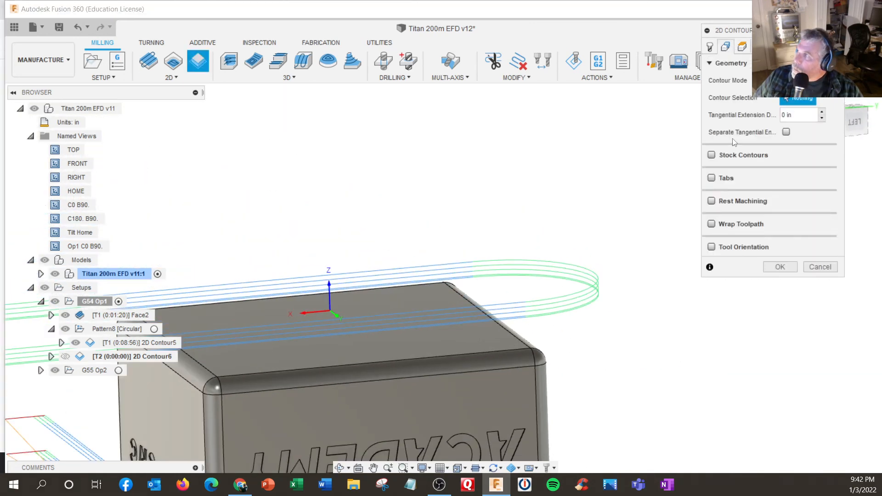
click(712, 247)
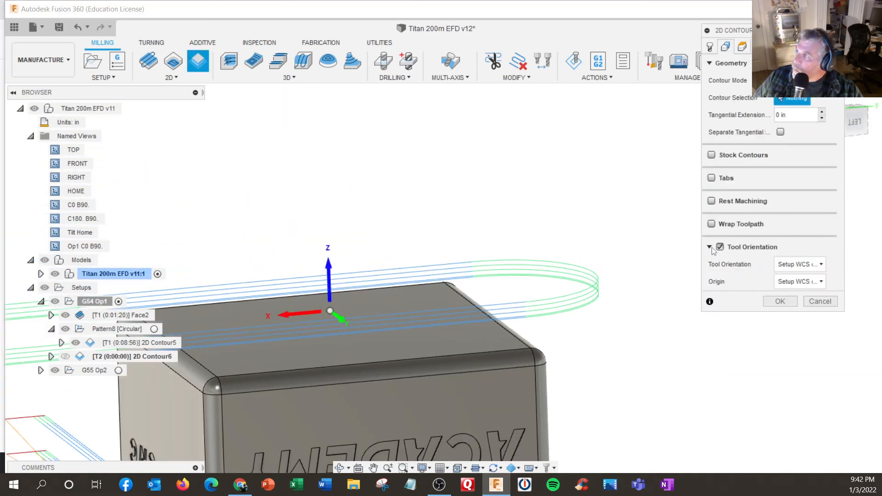
click(798, 265)
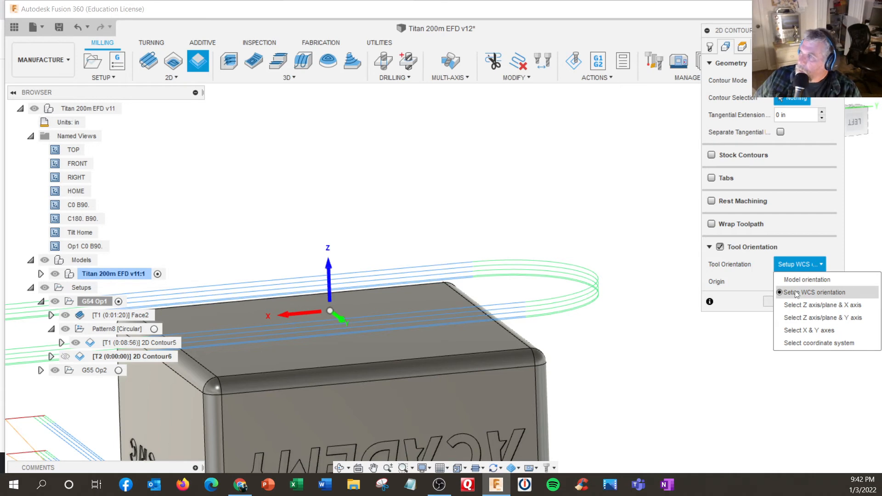
click(694, 278)
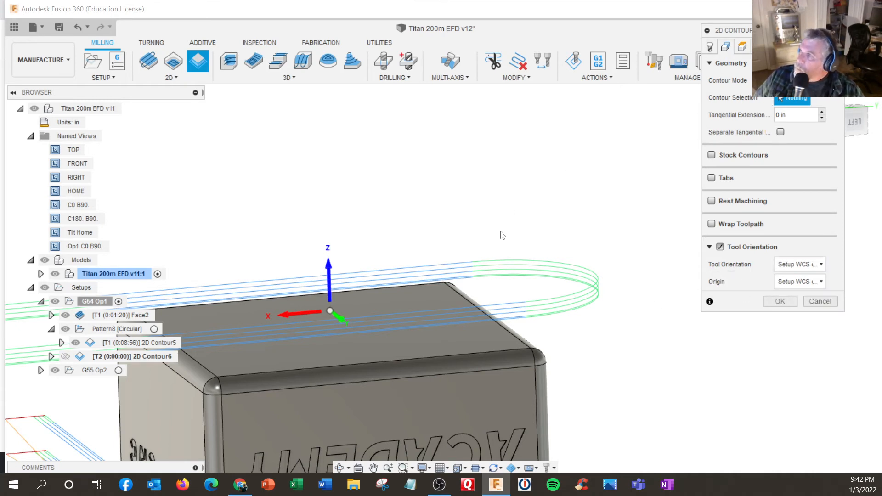
click(477, 352)
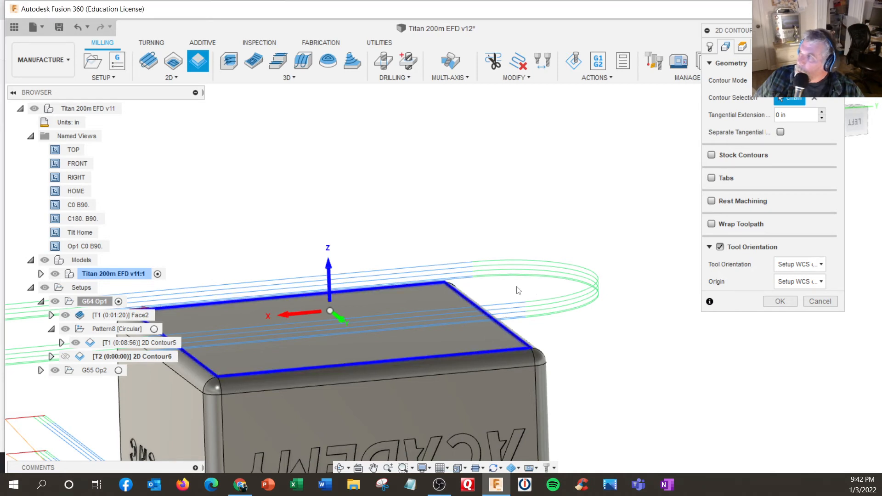
Hide the toolpaths of the Face2 operation and of the circular pattern with its 2D contour
click(66, 315)
click(66, 329)
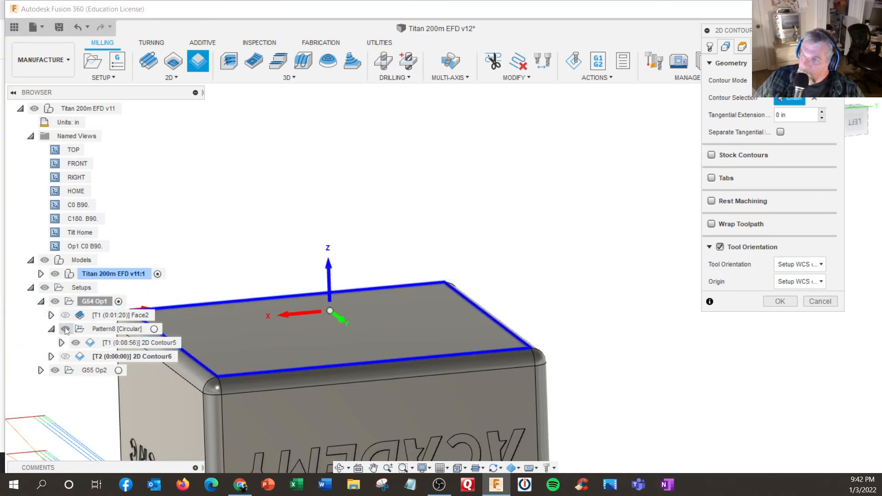
click(65, 331)
click(72, 344)
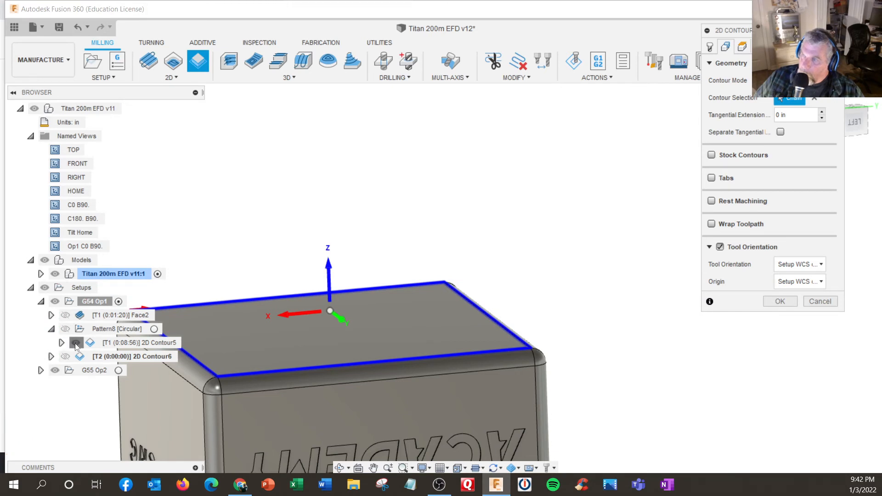
Set the contour's bottom height offset to -0.125 in from the selected contour and generate the toolpath with default linking
click(742, 47)
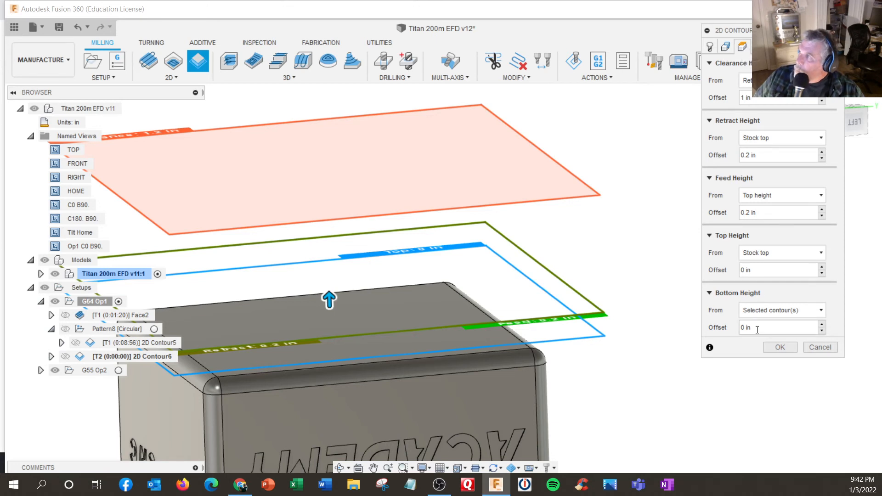
drag(757, 329, 711, 330)
text(-)
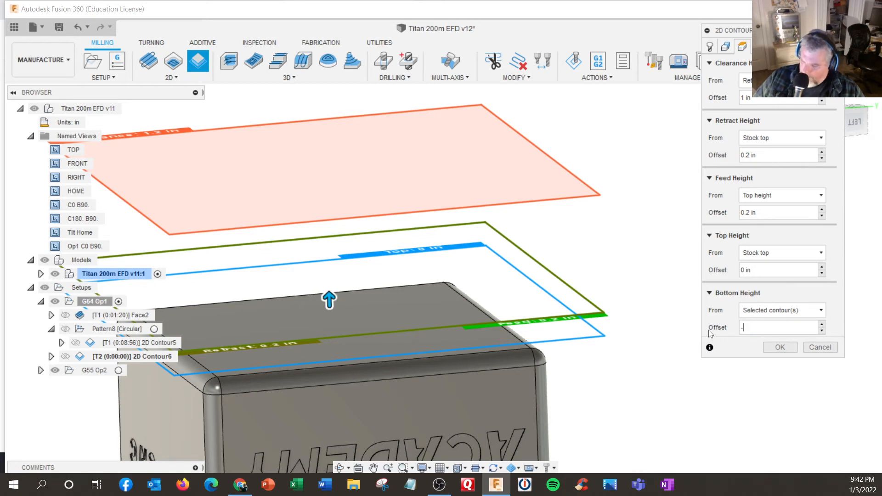
text(.125)
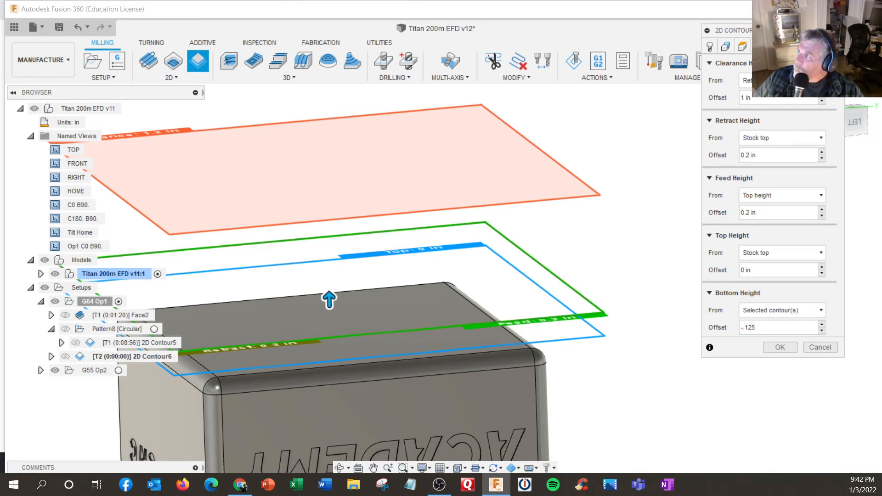
click(775, 46)
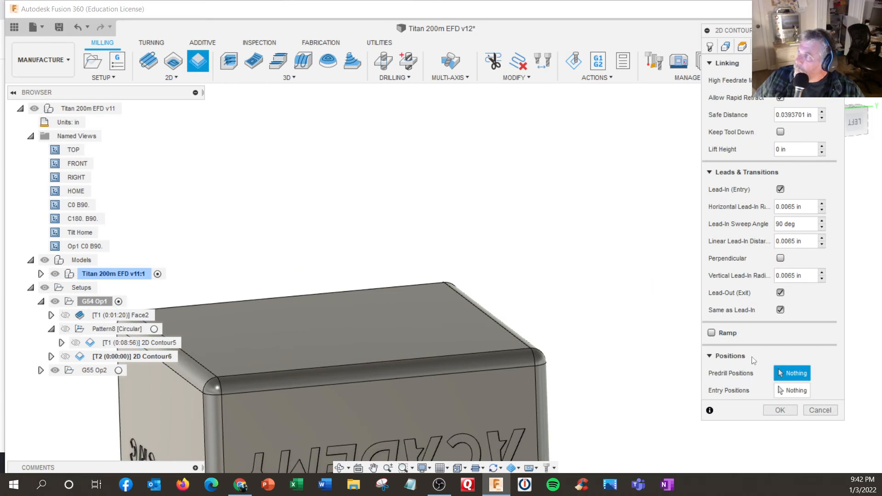
click(779, 410)
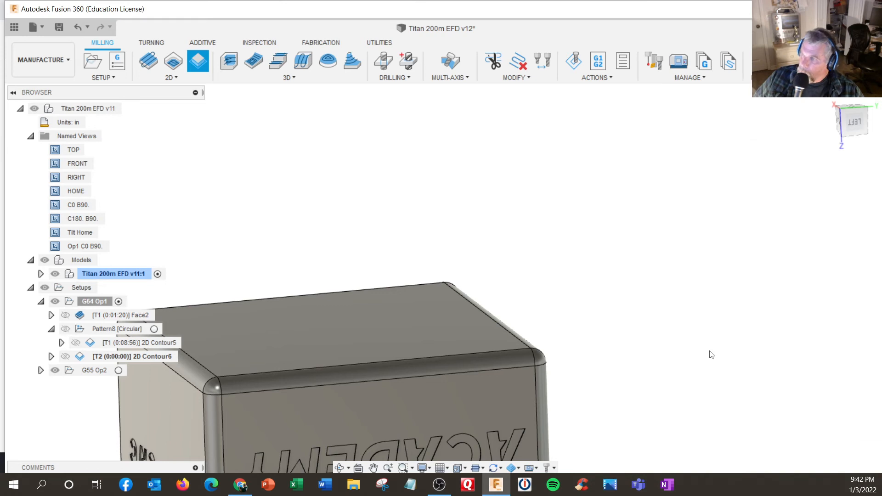
Edit the radius-tool 2D contour, replacing its chain with the outer edge chain where the end fillet meets the cube's sides
scroll(630, 355, down, 5)
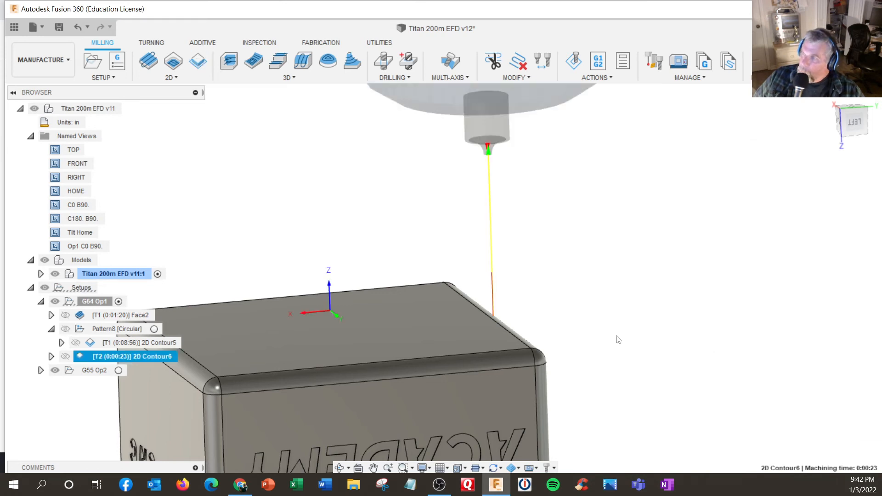
shift+middle_drag(598, 341, 613, 285)
scroll(602, 303, up, 5)
scroll(602, 299, down, 5)
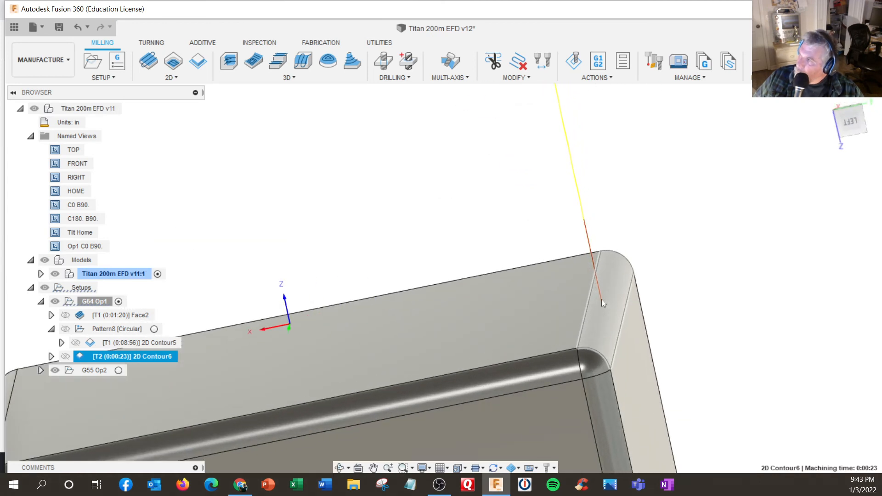
right_click(118, 359)
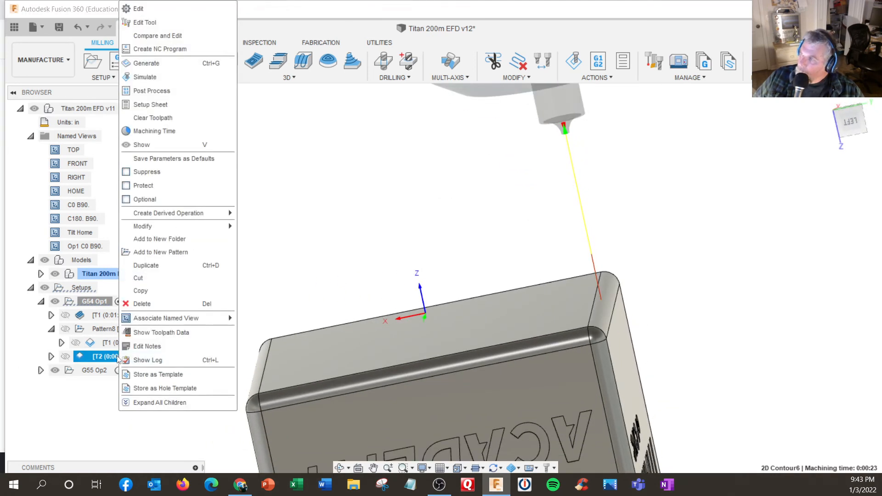
click(138, 9)
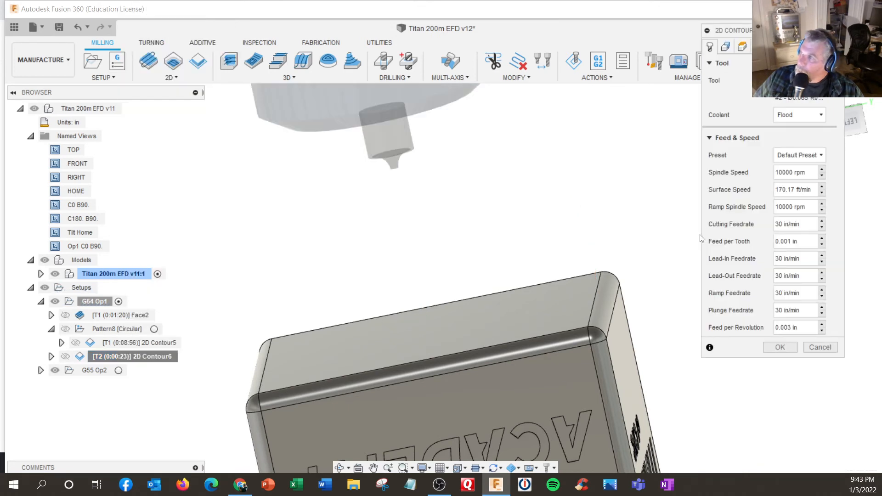
click(741, 46)
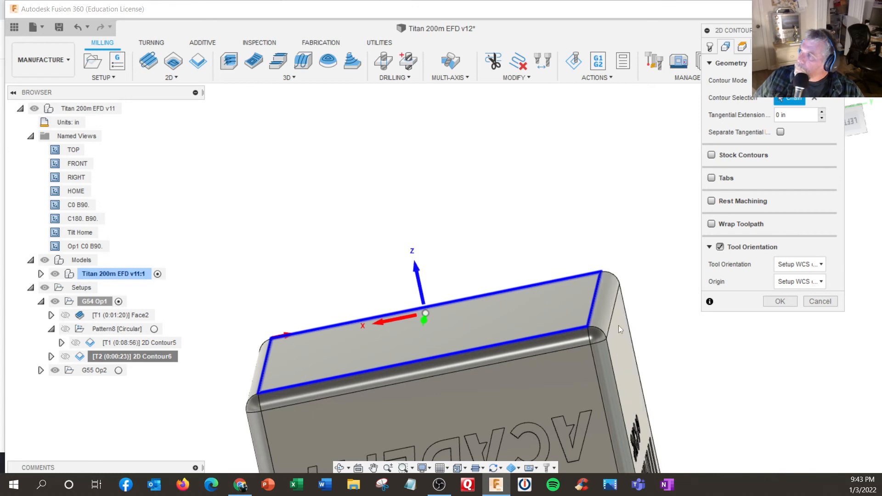
click(813, 100)
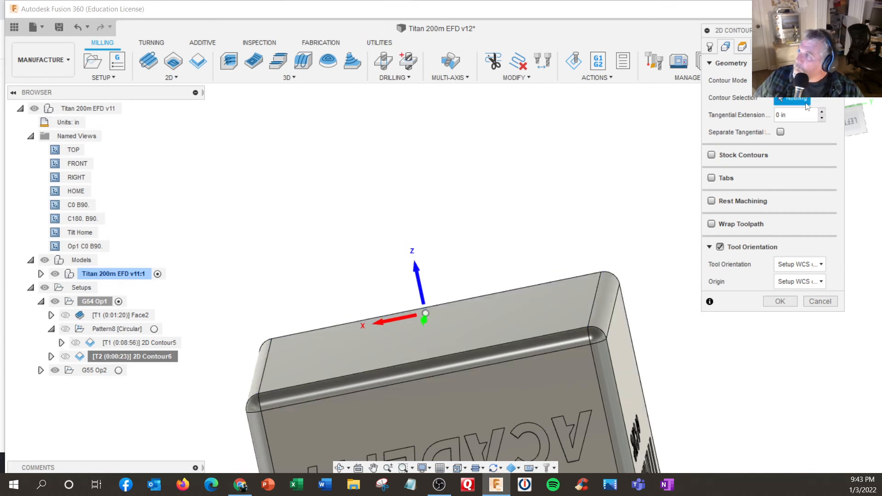
click(612, 316)
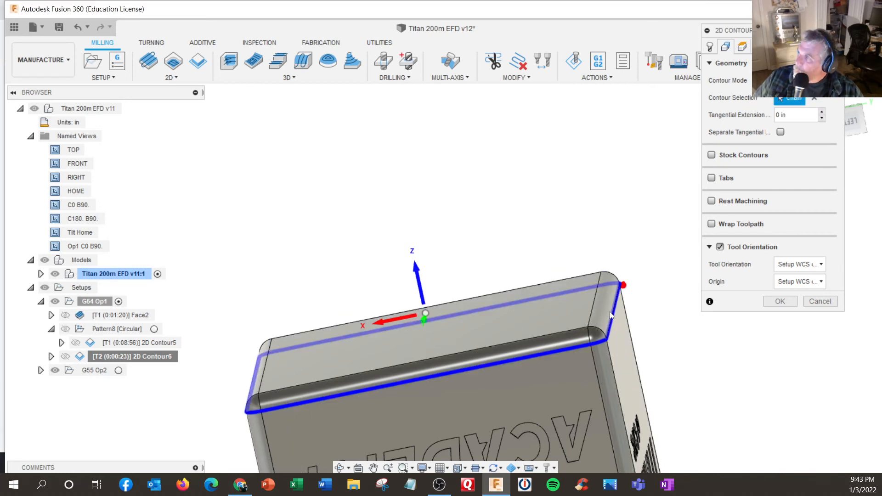
mouse_move(637, 322)
shift+middle_down()
mouse_move(636, 307)
mouse_move(637, 327)
shift+middle_up()
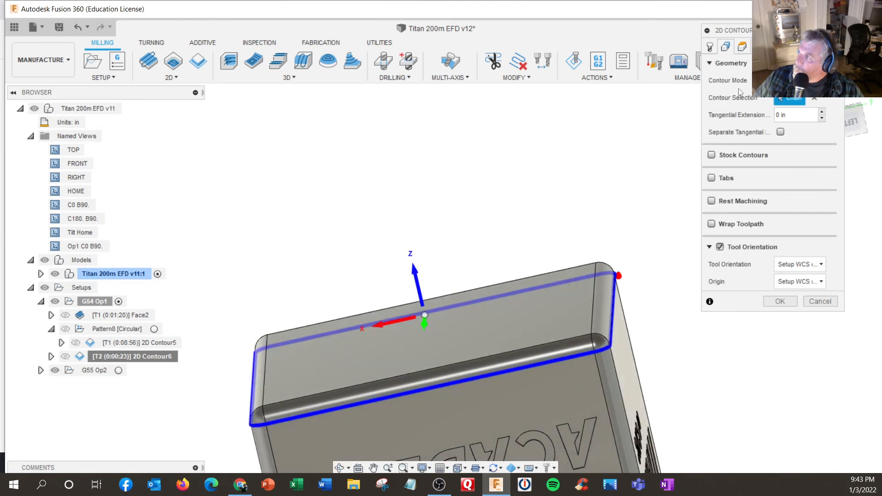
Set the contour's bottom height offset to 0, regenerate it and check the toolpath around the cube
click(742, 47)
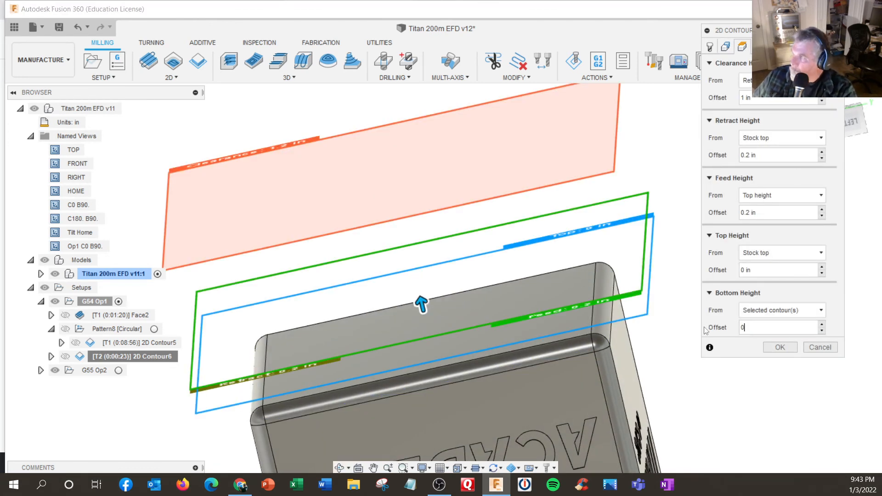
click(780, 347)
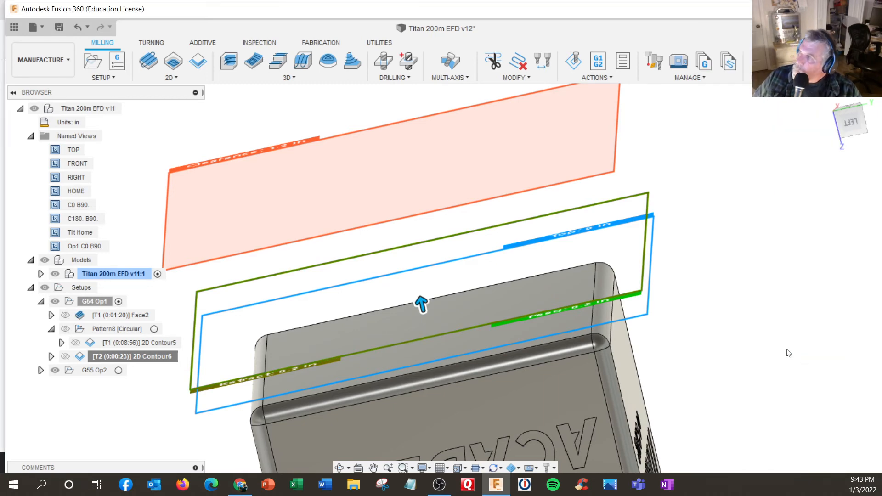
mouse_move(786, 350)
shift+middle_down()
mouse_move(798, 343)
mouse_move(778, 358)
shift+middle_up()
scroll(768, 361, down, 3)
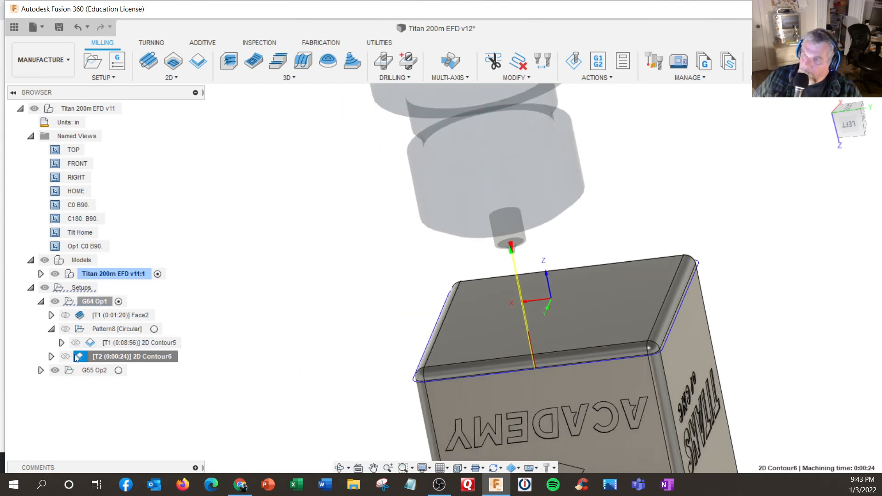
Collapse the circular pattern in the browser and check the radius-tool contour's tool and WCS entries
key(Escape)
click(52, 330)
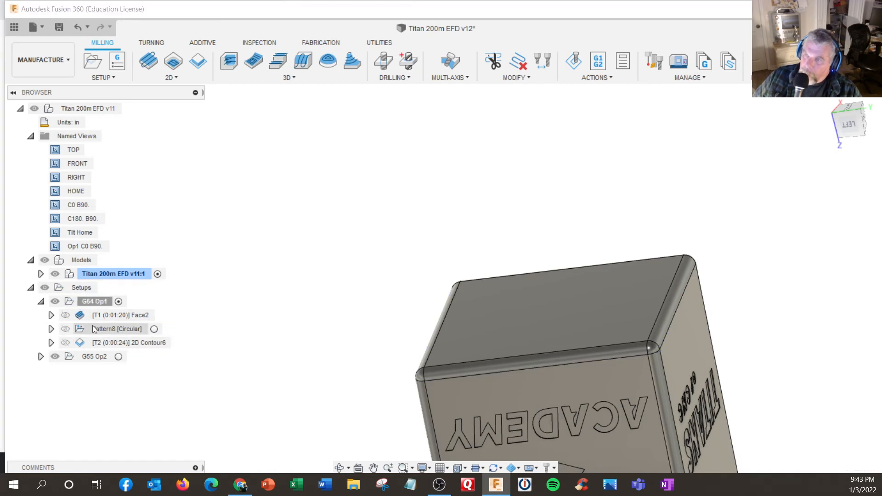
click(51, 343)
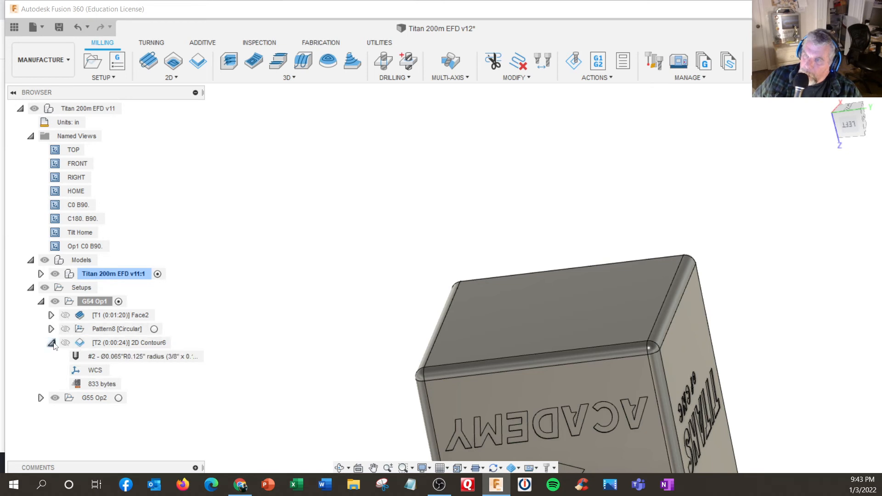
click(51, 344)
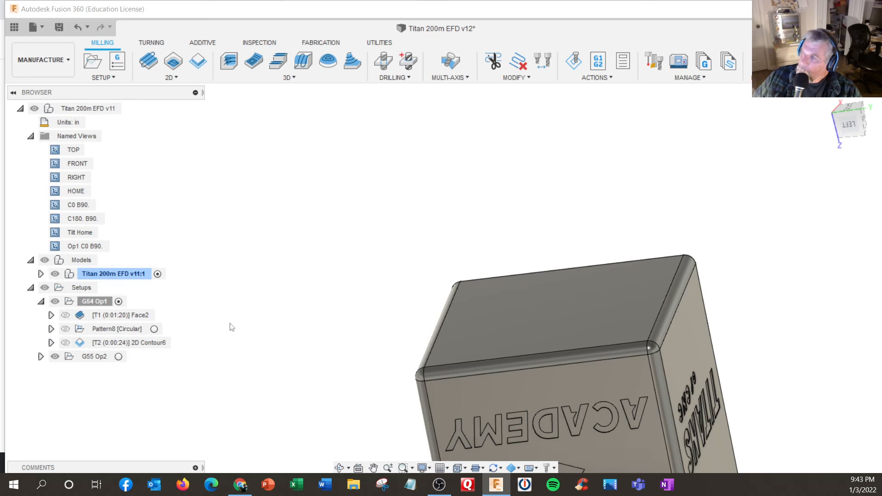
Select the G54 Op1 setup and start a simulation of all its operations
click(127, 304)
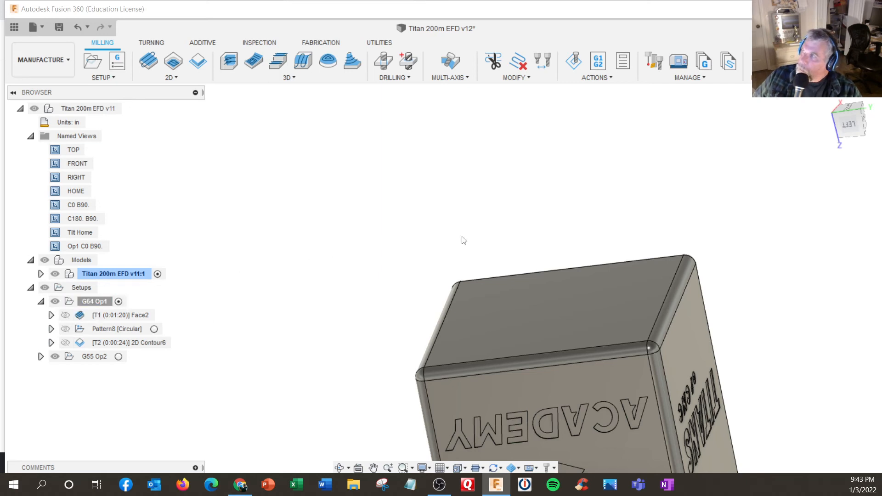
click(121, 303)
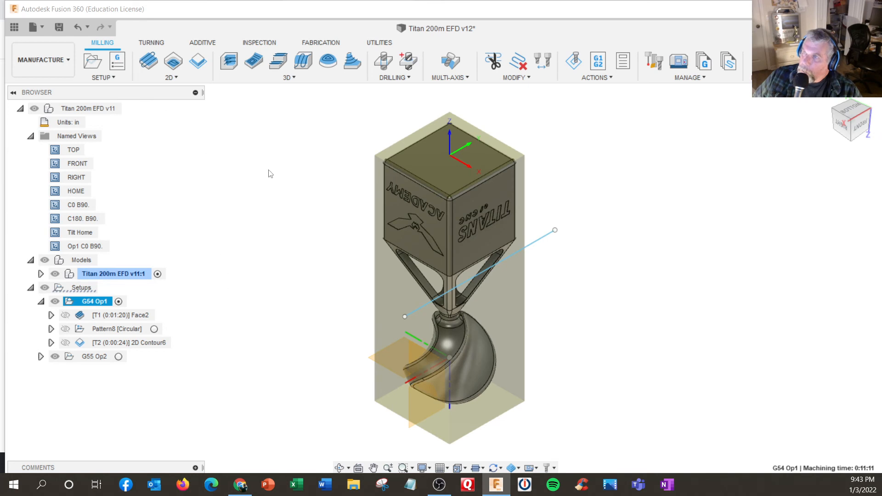
click(580, 74)
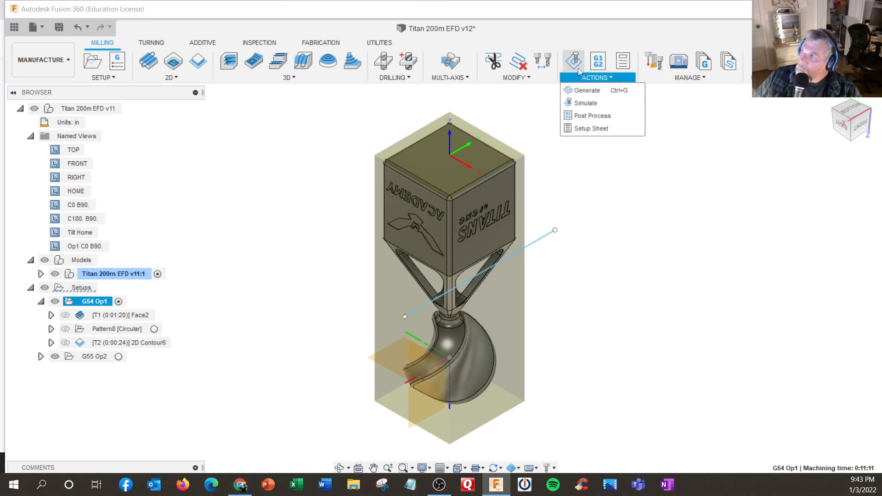
click(586, 103)
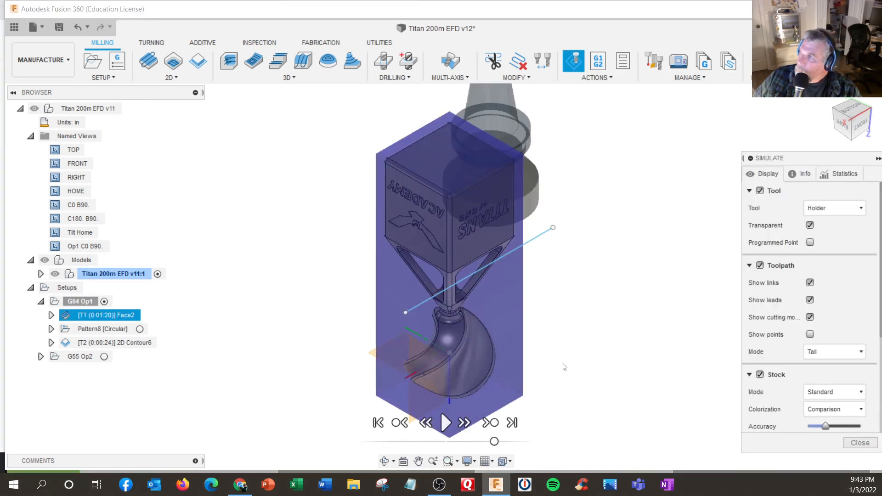
Make the simulated stock opaque, skip ahead to the radius-tool 2D contour and play its simulation
scroll(783, 391, down, 3)
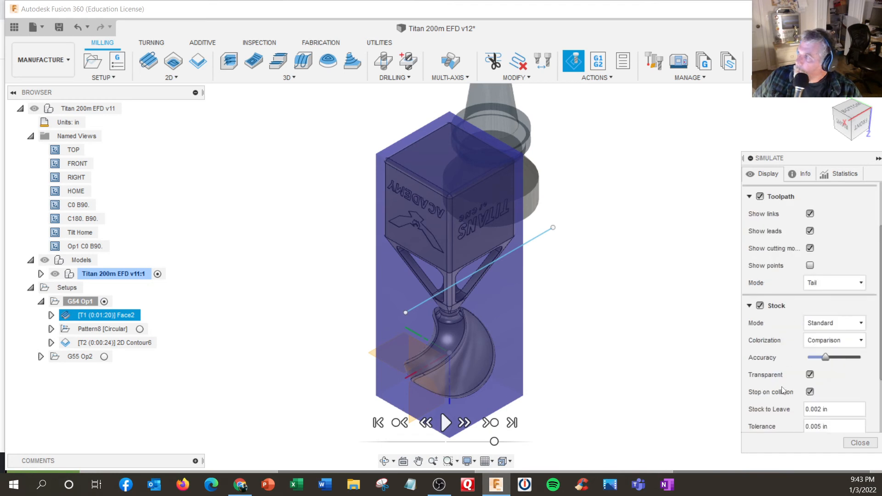
click(809, 375)
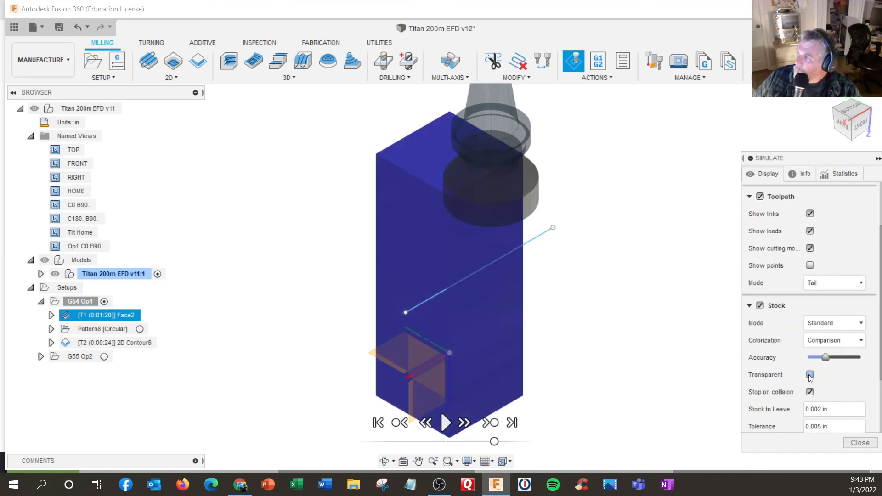
click(487, 423)
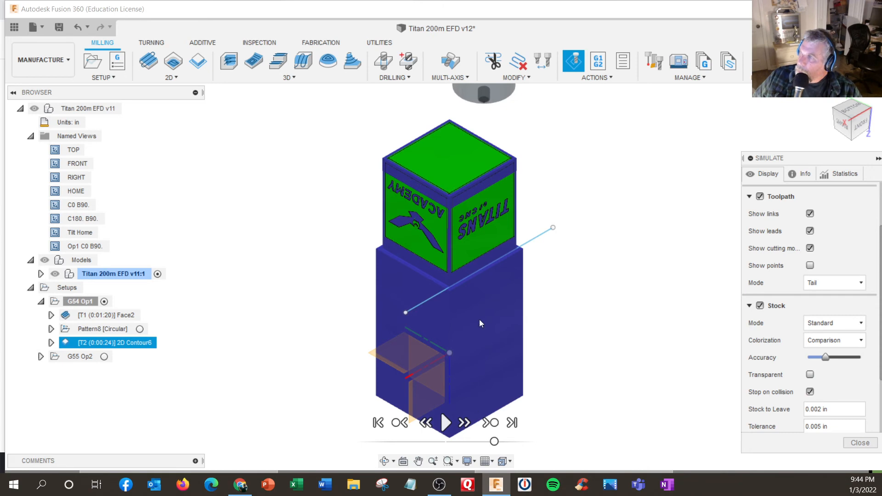
click(449, 429)
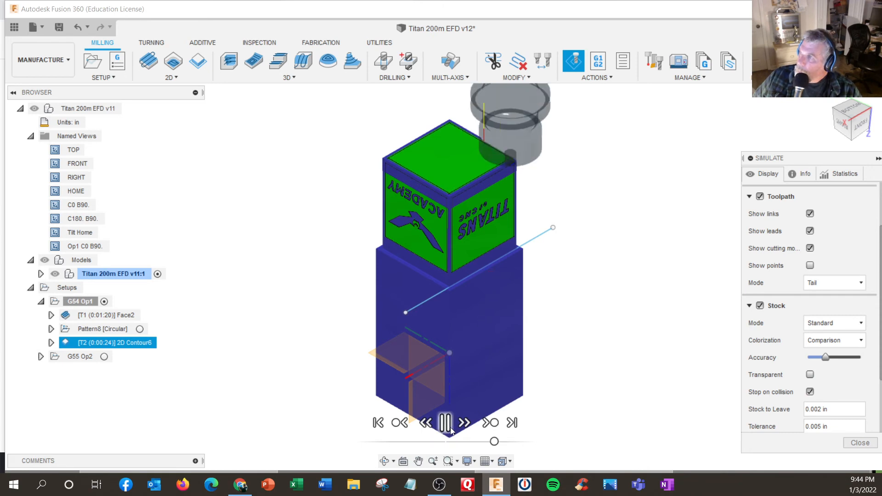
Play the G54 Op1 simulation through the radius-tool 2D contour around the cube's end face
click(445, 422)
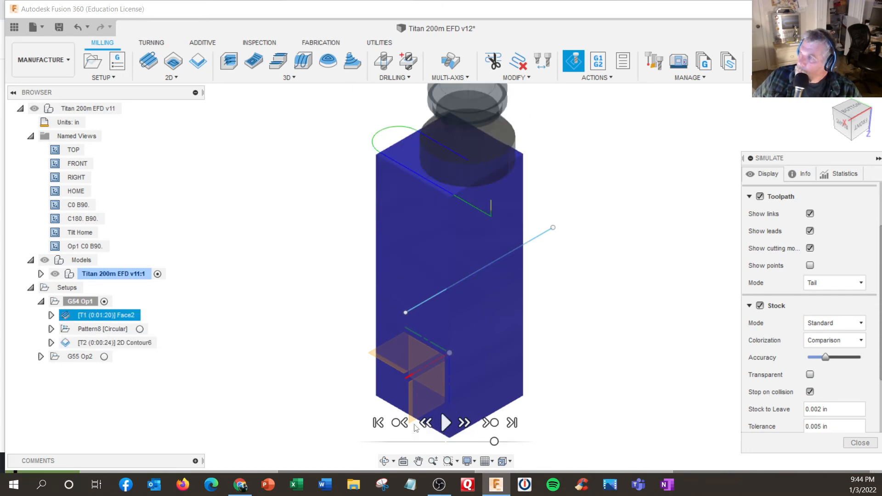
click(448, 428)
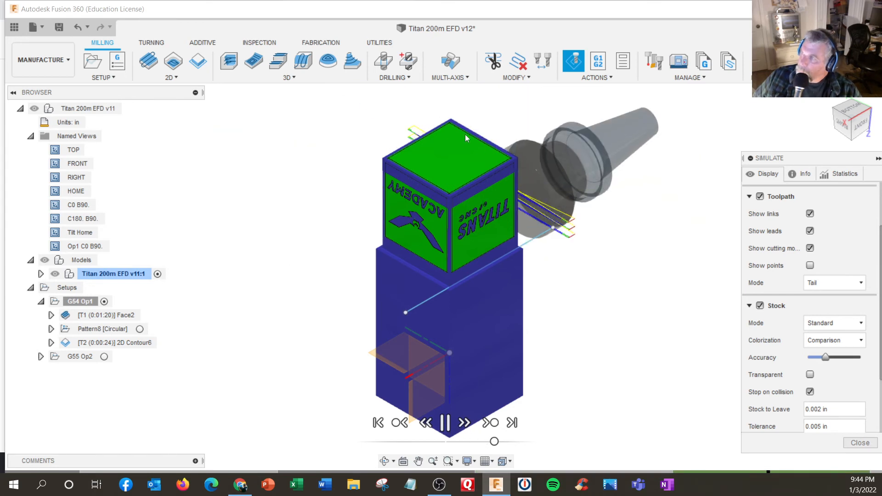
scroll(465, 134, up, 1)
scroll(463, 144, up, 4)
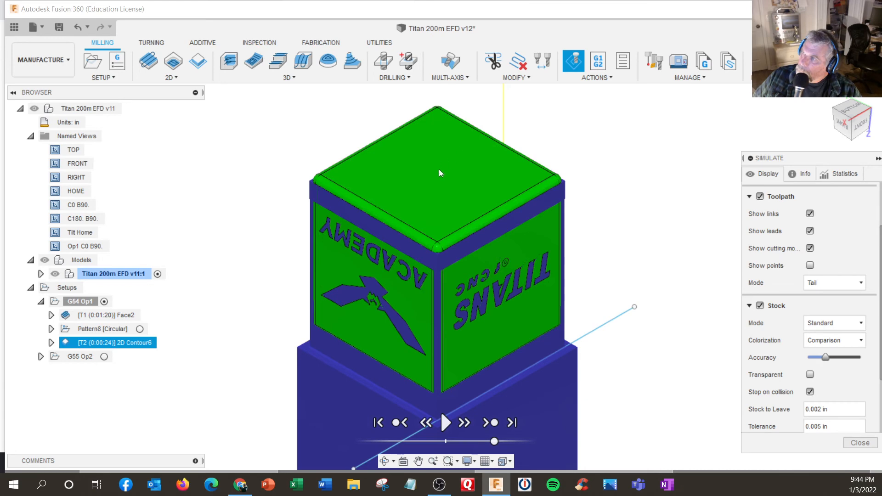
Inspect the simulated radius along the cube's end edges from several sides and close the simulation
shift+middle_drag(388, 203, 307, 154)
scroll(318, 145, up, 4)
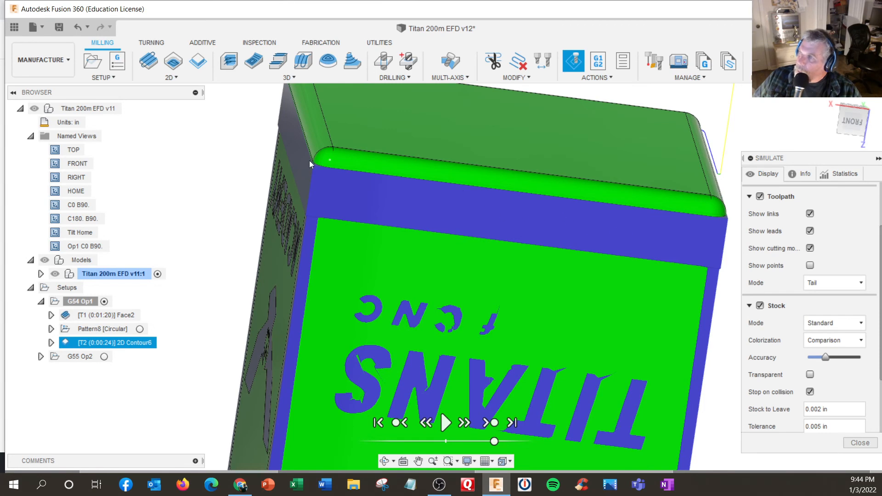
scroll(354, 189, down, 5)
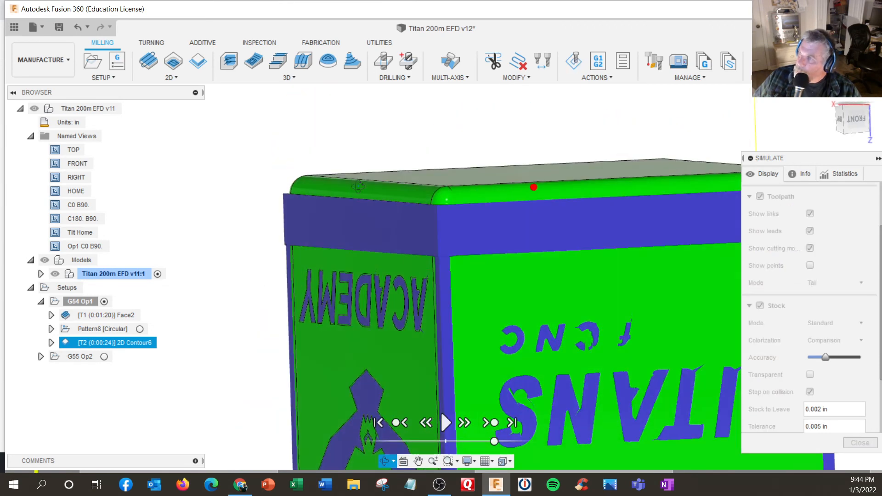
scroll(359, 198, down, 3)
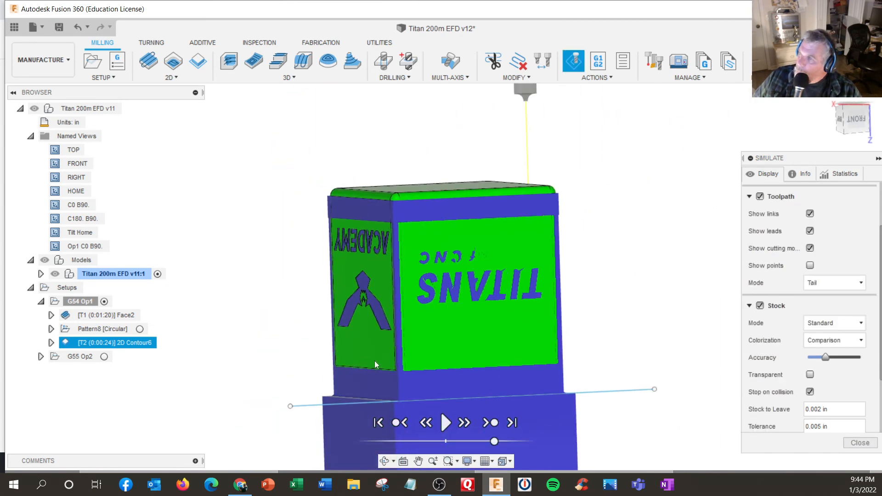
scroll(366, 371, down, 3)
shift+middle_drag(526, 352, 518, 340)
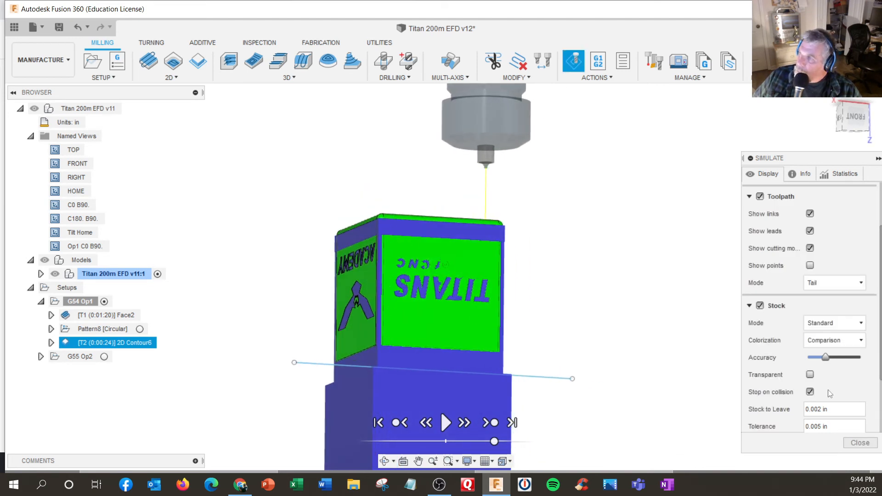
click(860, 442)
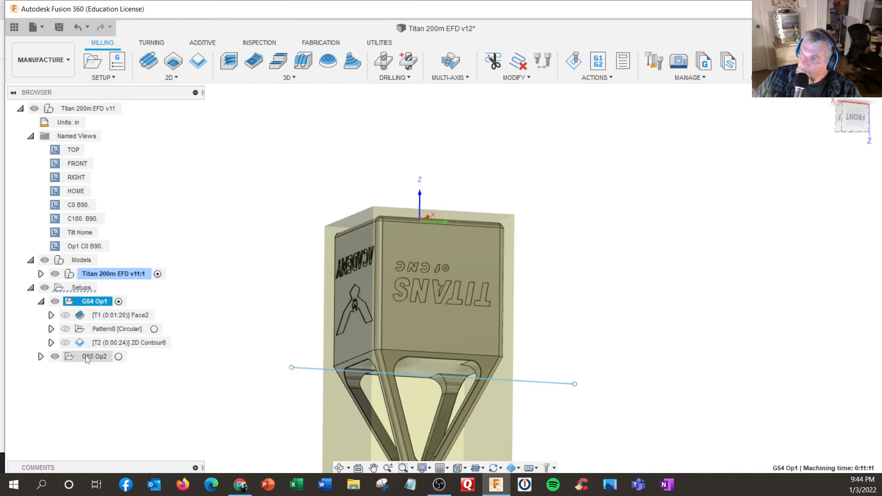
Select the radius-tool 2D contour and examine its toolpath from the Op1 C0 B90. named view, with the ACADEMY side tilted into sight
click(132, 343)
shift+middle_drag(224, 301, 151, 278)
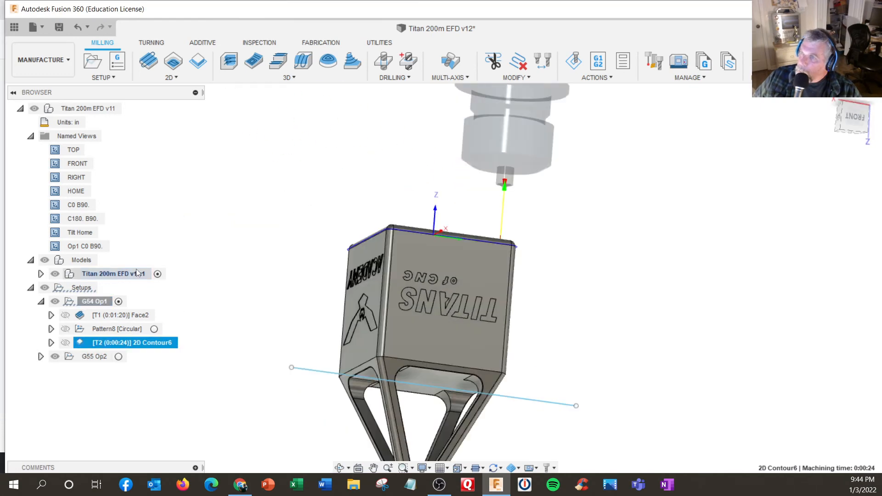
double_click(106, 248)
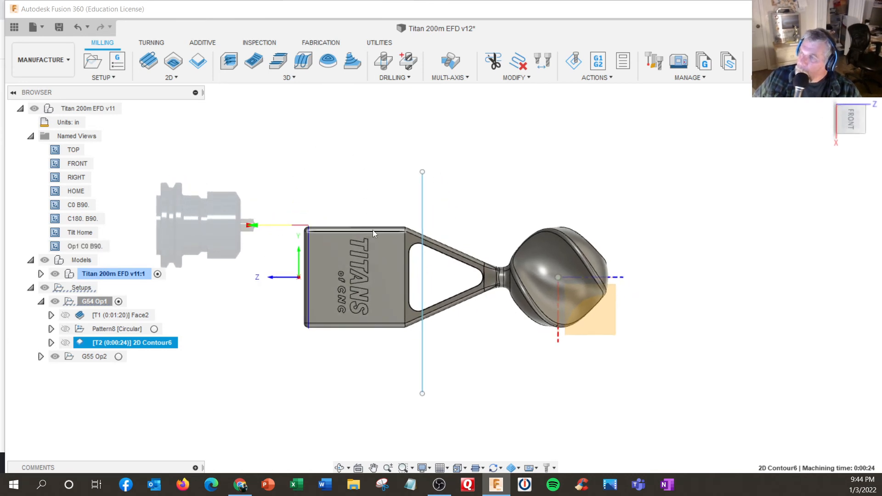
shift+middle_drag(373, 230, 386, 245)
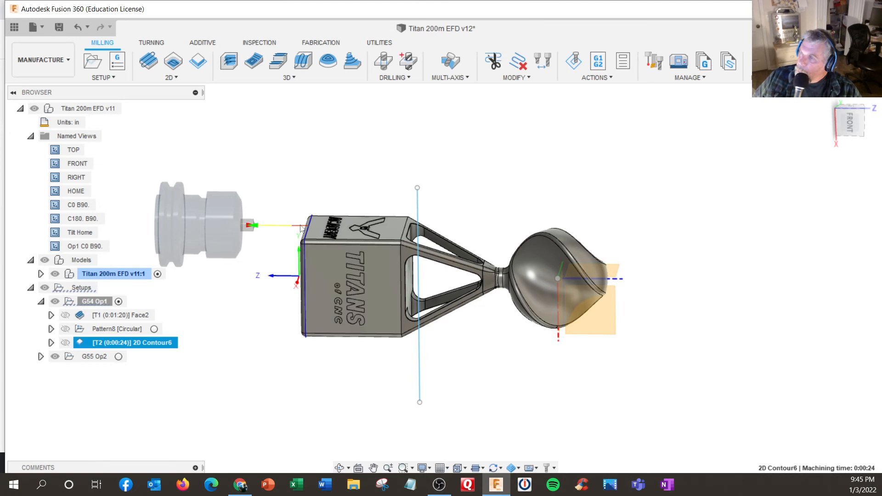
shift+middle_drag(354, 248, 361, 261)
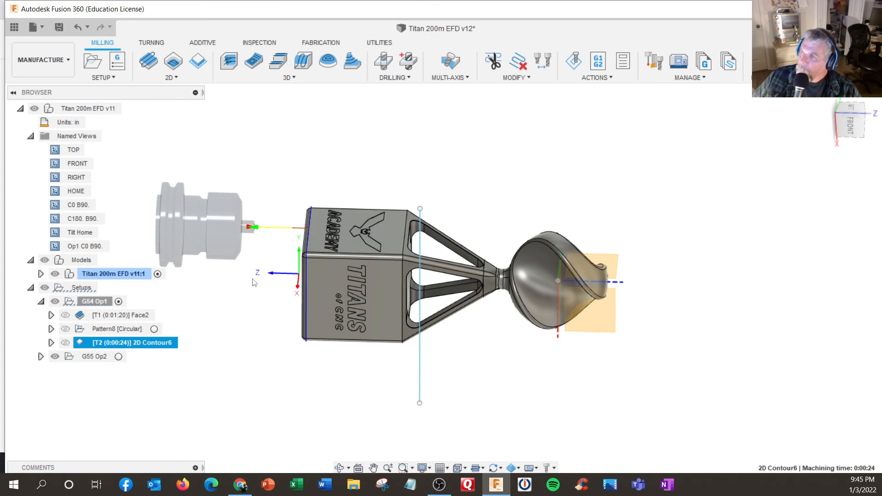
shift+middle_drag(279, 275, 256, 264)
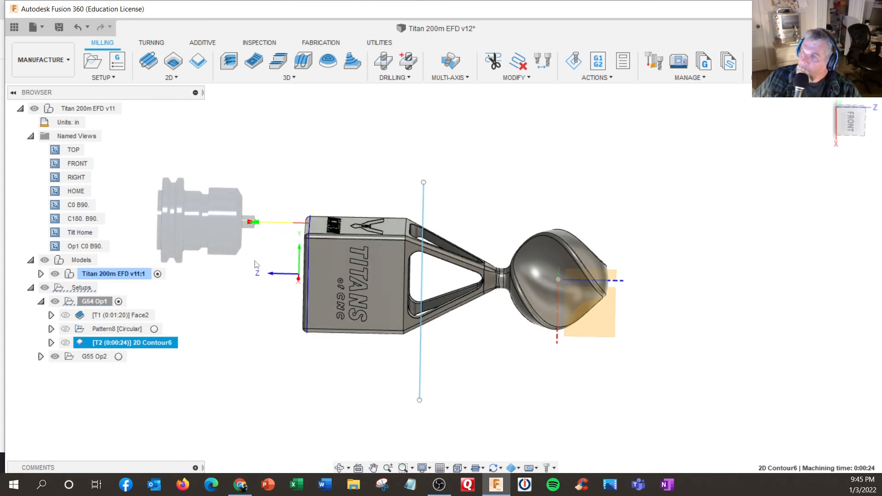
Duplicate the radius-tool 2D contour and open the copy for editing
right_click(89, 343)
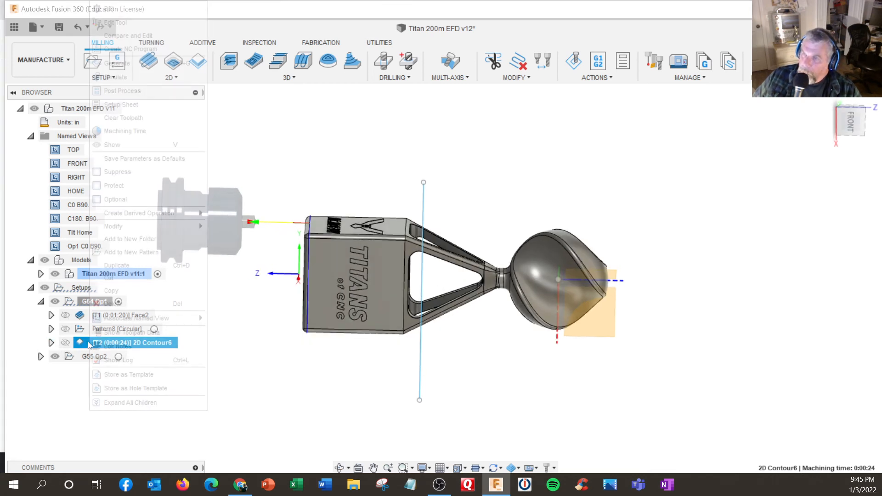
click(112, 265)
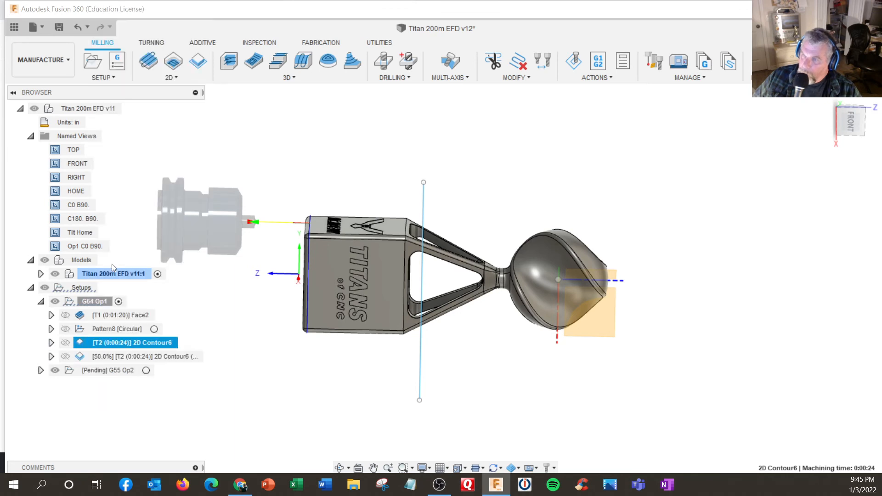
click(92, 357)
right_click(92, 356)
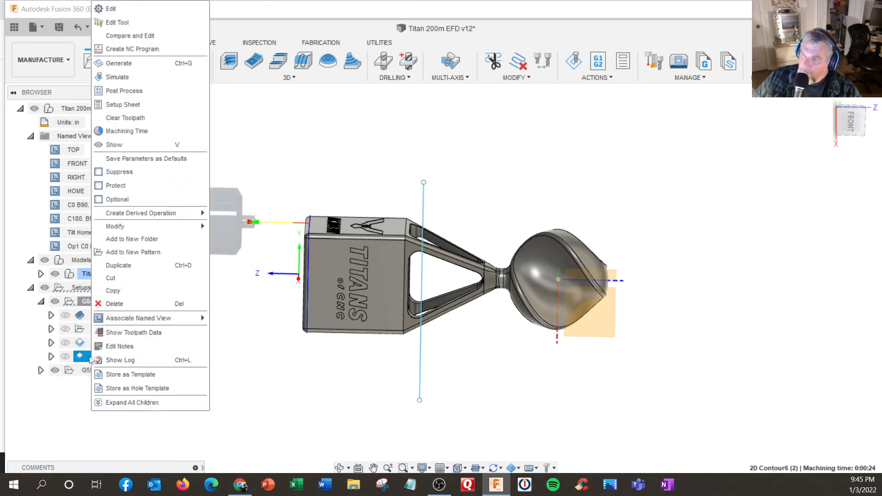
click(127, 13)
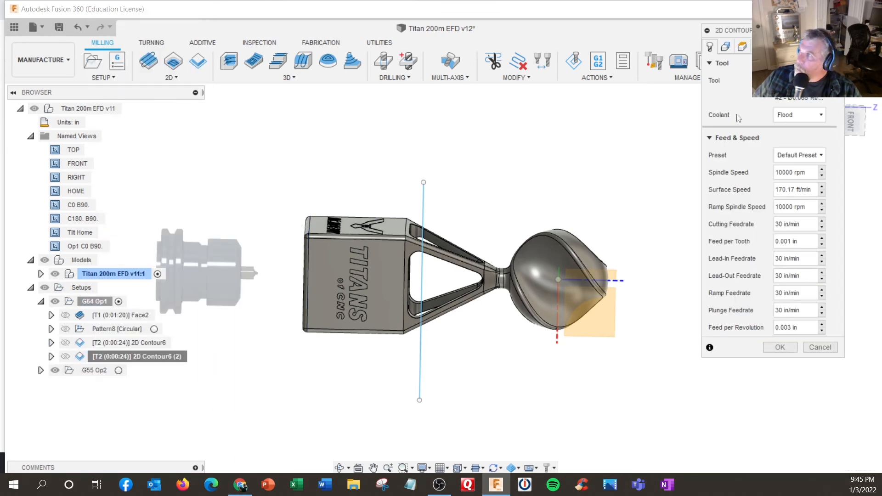
Orient the copied contour's tool by Z axis and X axis, using the ACADEMY face for Z and the cube's long edge for X
click(725, 47)
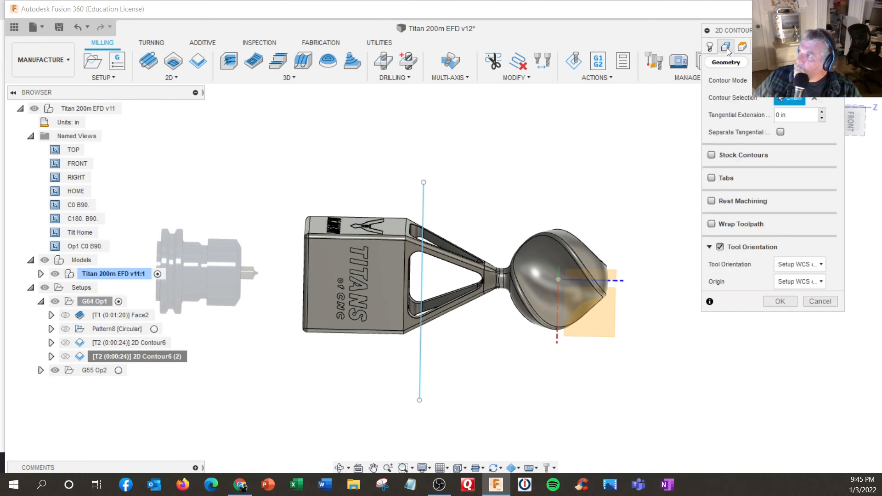
click(792, 264)
click(795, 304)
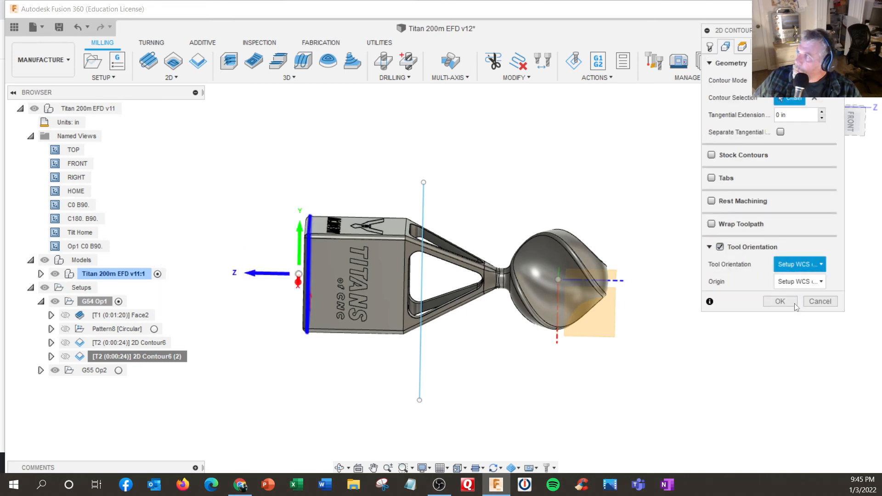
click(347, 228)
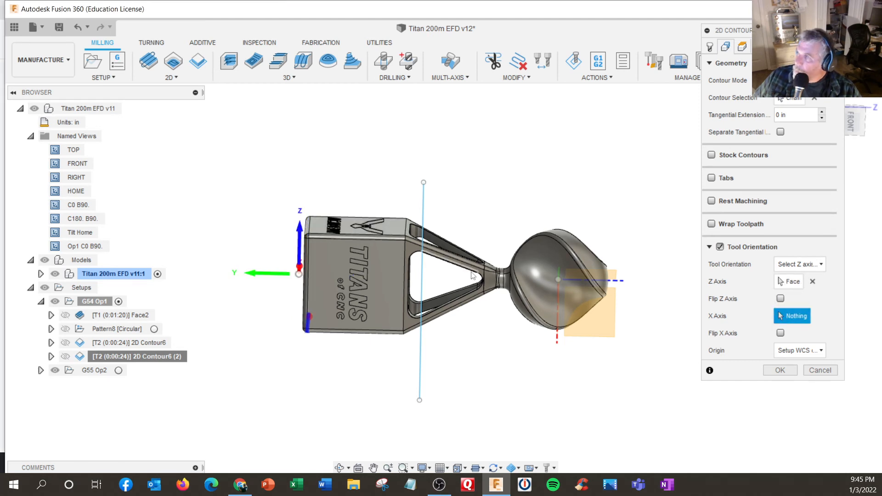
click(387, 242)
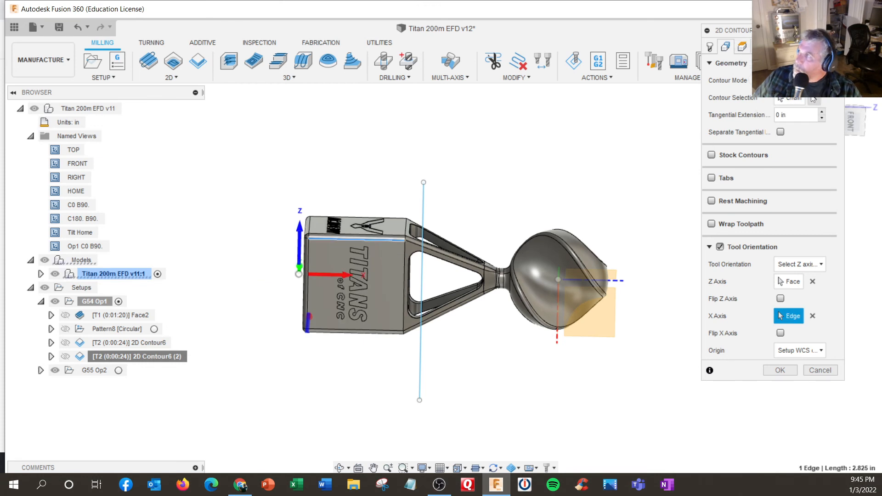
Replace the copied contour's selection with an open chain along the ACADEMY side's two long edges and end edge, and generate the toolpath
click(781, 99)
scroll(417, 195, up, 3)
scroll(417, 196, up, 2)
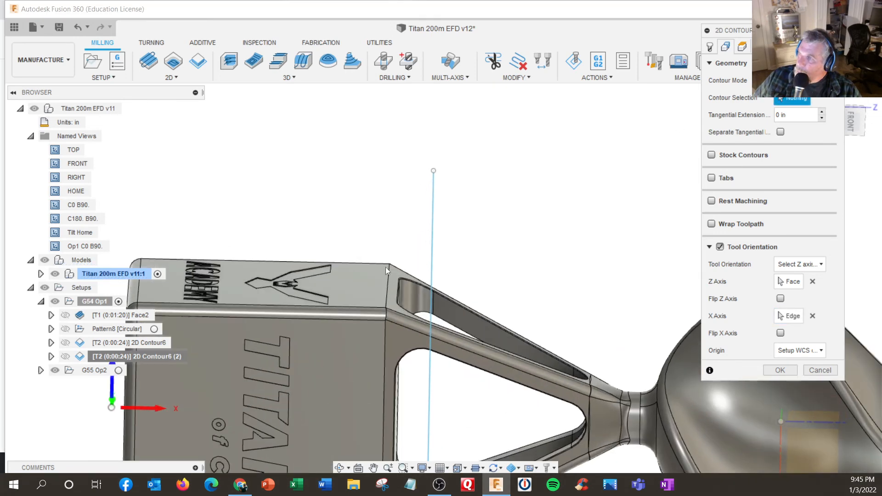
click(370, 321)
shift+middle_drag(370, 321, 274, 317)
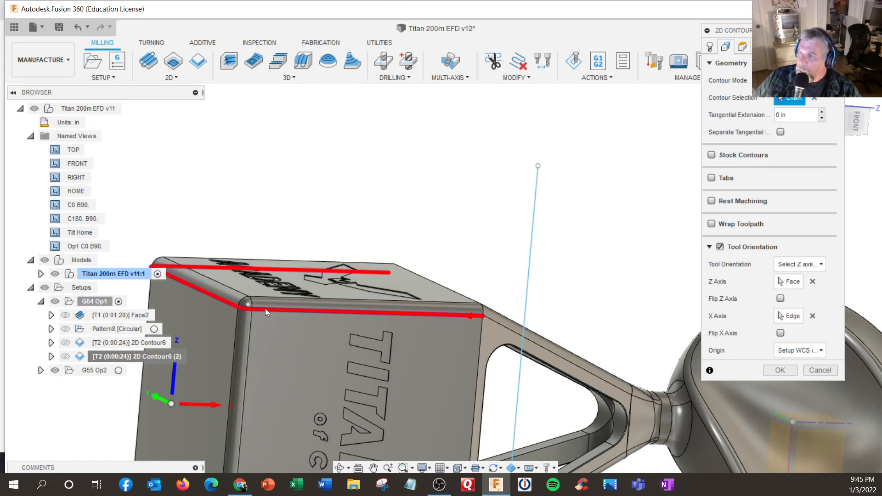
shift+middle_drag(265, 308, 239, 308)
scroll(241, 303, down, 5)
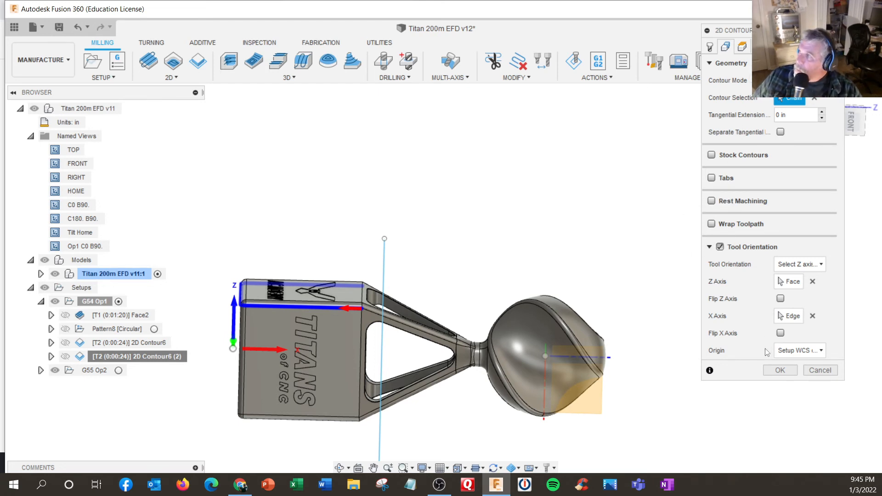
click(779, 370)
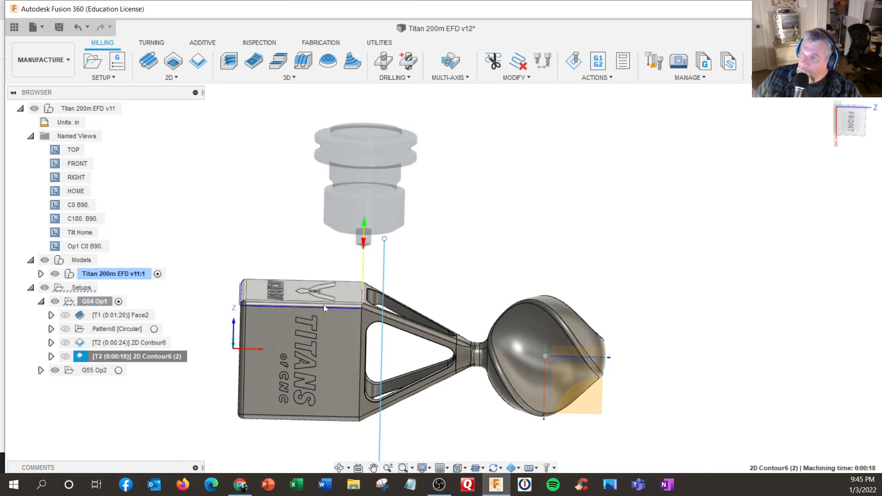
Add the copied contour to a new circular pattern about the Z axis with 4 equally spaced instances over 360 degrees
right_click(86, 359)
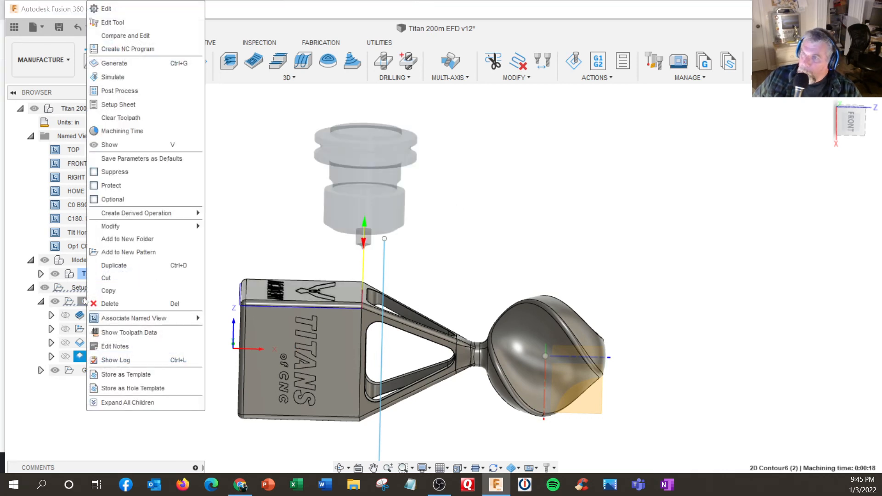
click(117, 252)
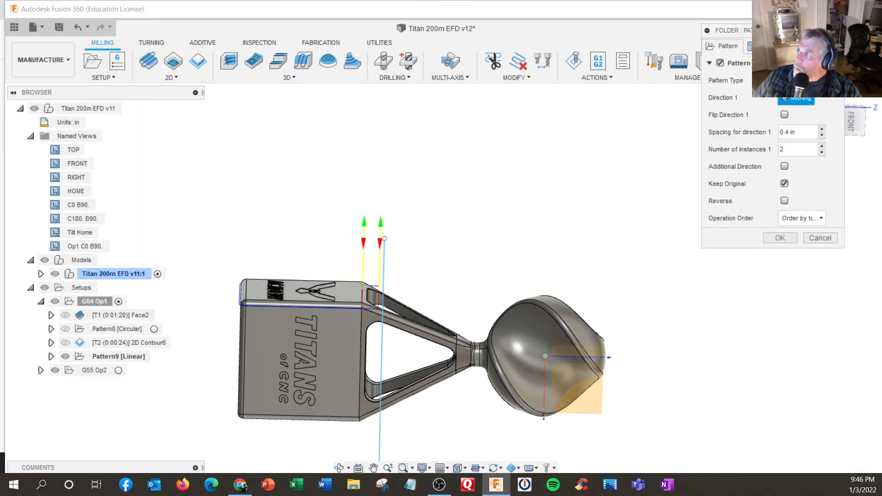
click(802, 80)
click(800, 109)
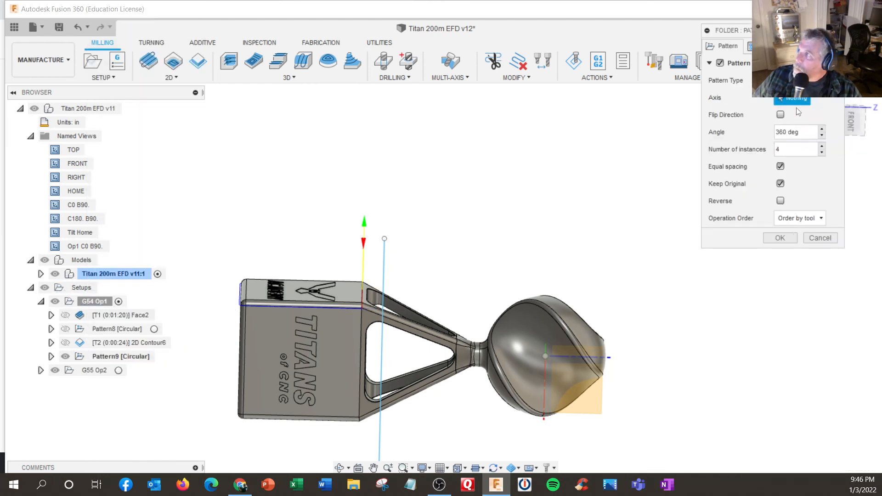
click(580, 358)
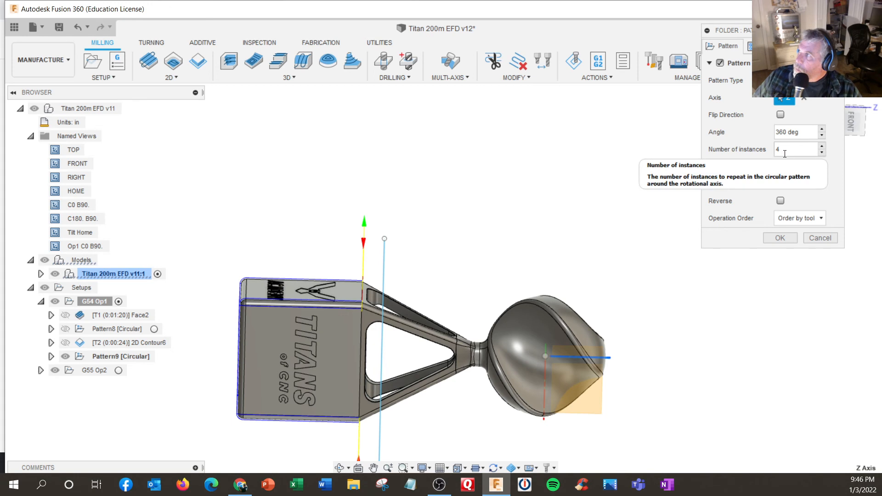
click(790, 238)
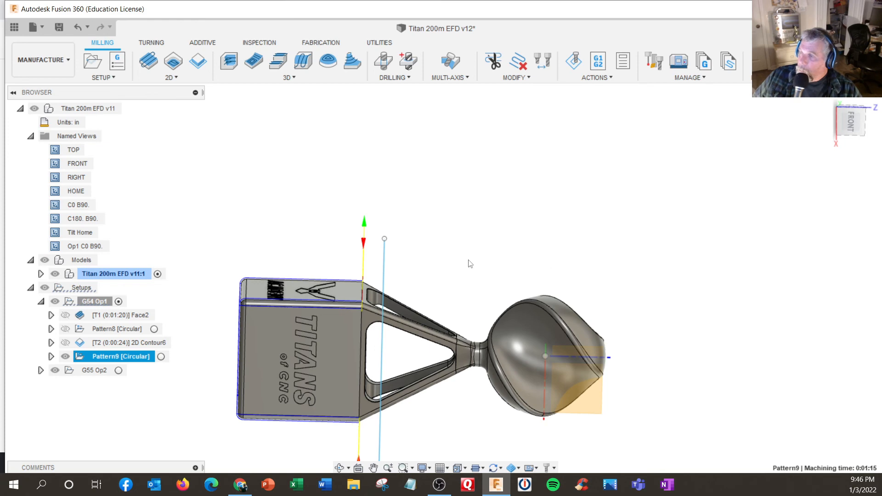
Simulate the whole G54 Op1 setup and play it into the patterned side-edge contours
shift+middle_drag(469, 263, 459, 193)
click(123, 301)
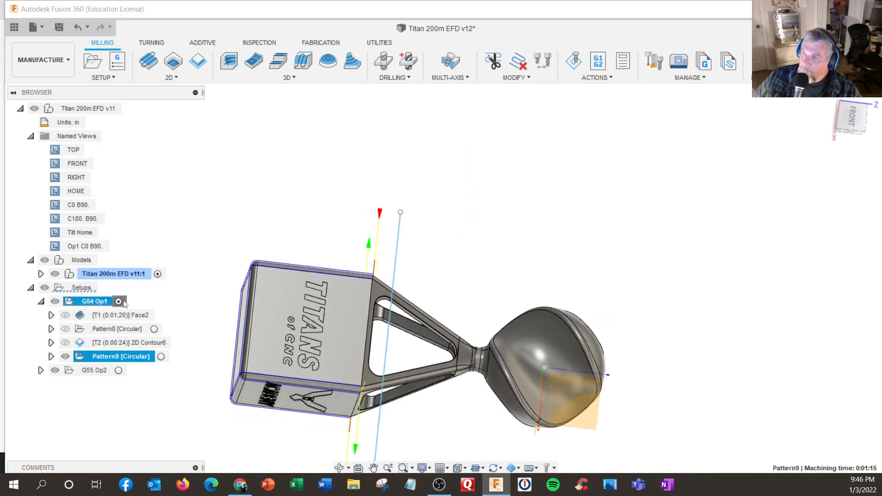
right_click(124, 303)
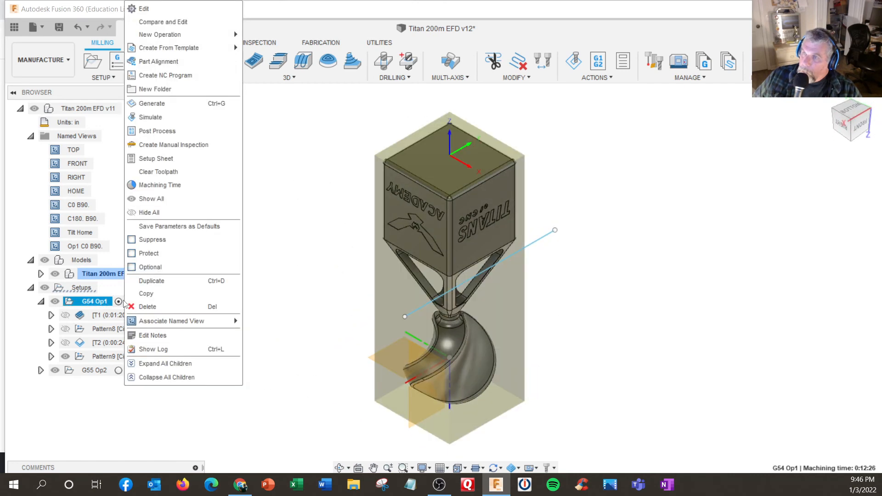
click(151, 117)
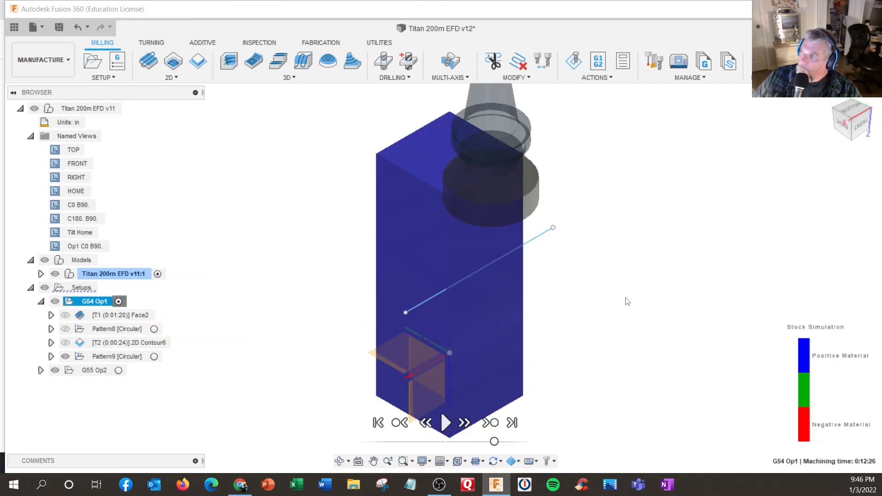
click(447, 423)
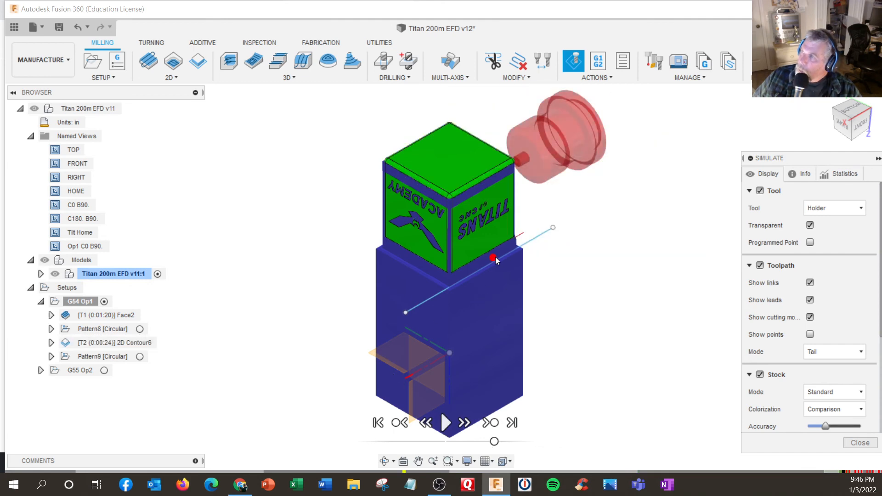
Examine closely where the radius tool meets the cube's rounded corner in the simulation
shift+middle_drag(495, 261, 528, 318)
scroll(514, 170, up, 5)
shift+middle_drag(513, 170, 566, 168)
scroll(514, 156, up, 6)
scroll(496, 161, up, 3)
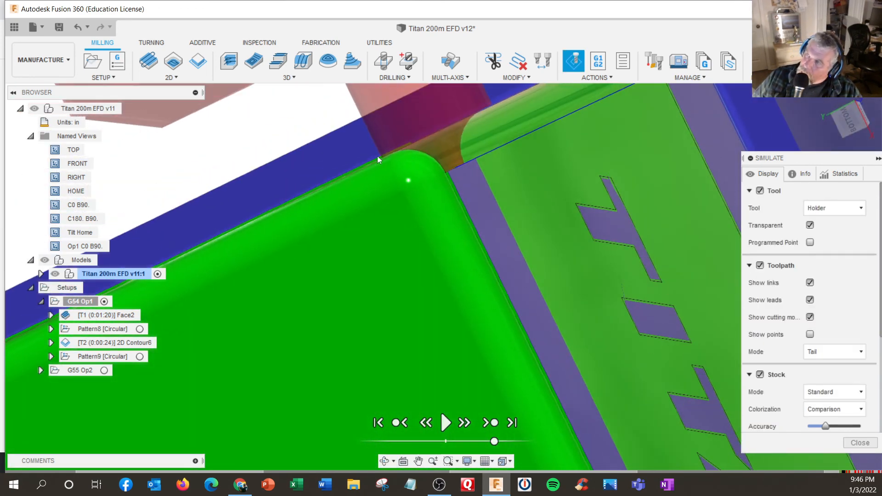
Turn off stopping on collision for the stock and resume playing the G54 Op1 simulation
shift+middle_drag(430, 178, 426, 192)
scroll(425, 189, down, 2)
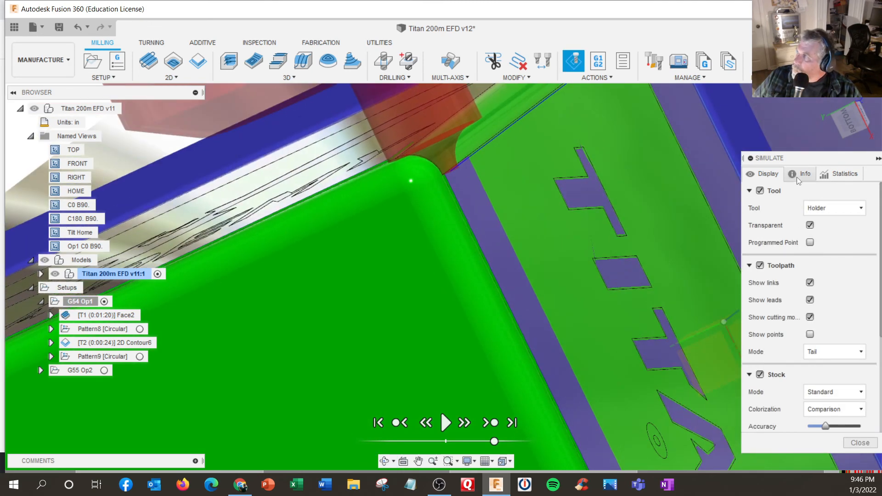
scroll(785, 334, down, 5)
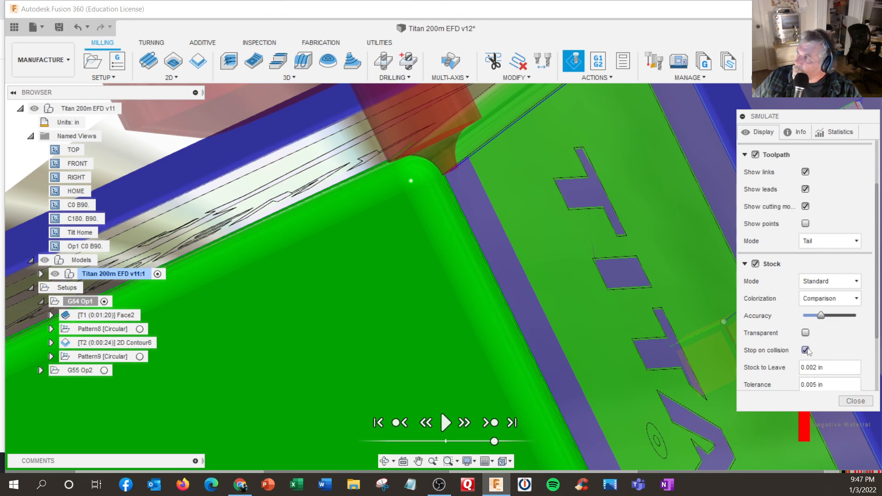
click(451, 430)
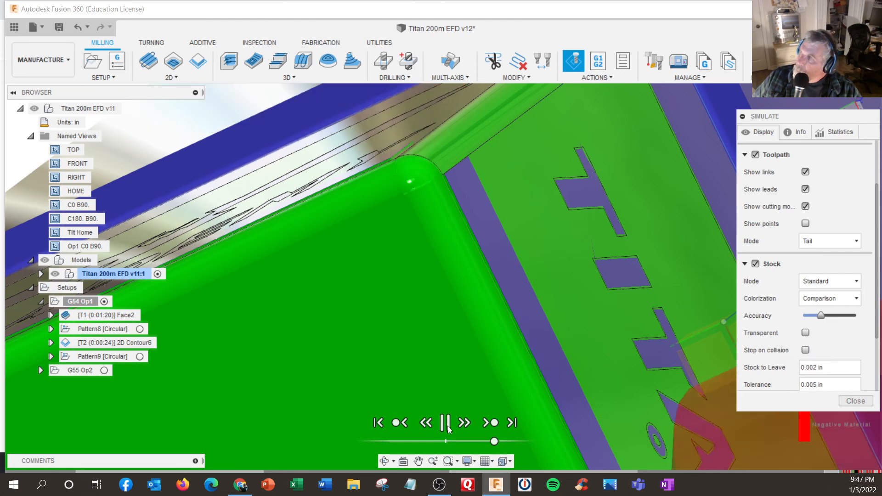
Inspect the simulated cube's end face, TITANS and ACADEMY sides and rounded edges, and close the simulation
scroll(473, 416, down, 5)
shift+middle_drag(473, 413, 375, 338)
scroll(425, 396, down, 5)
scroll(412, 435, up, 3)
scroll(413, 435, up, 3)
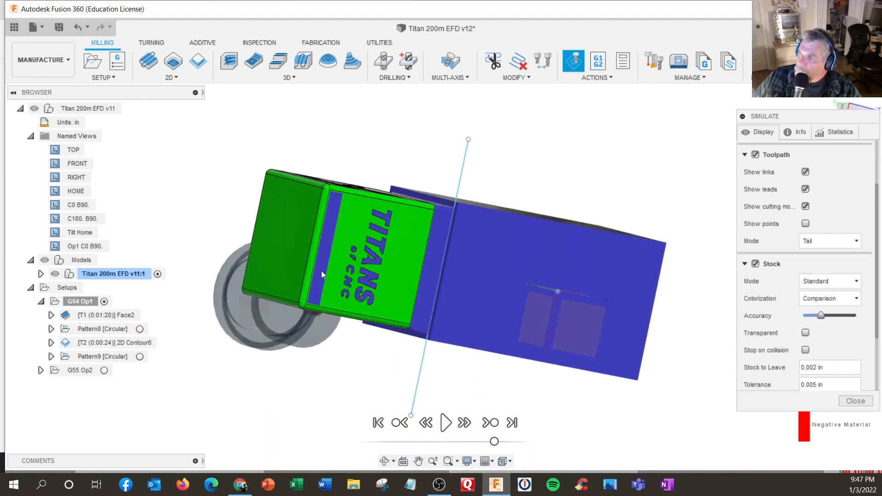
scroll(319, 254, up, 3)
shift+middle_drag(341, 213, 341, 250)
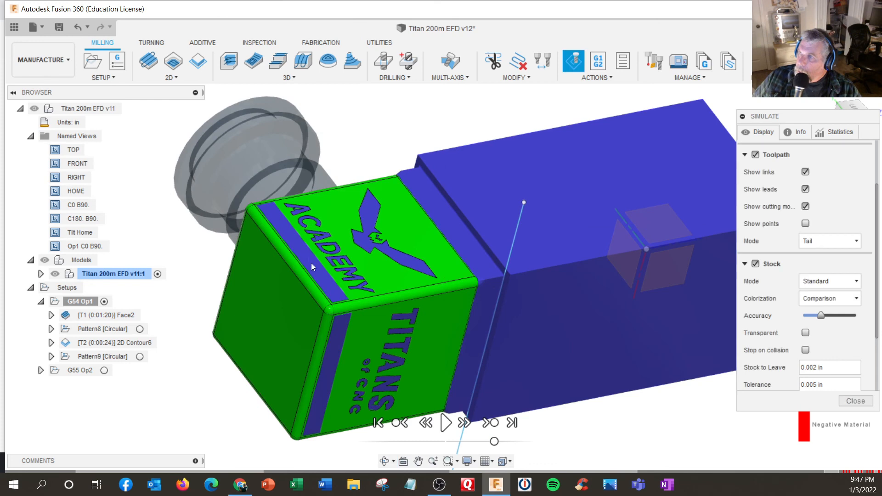
scroll(314, 265, up, 5)
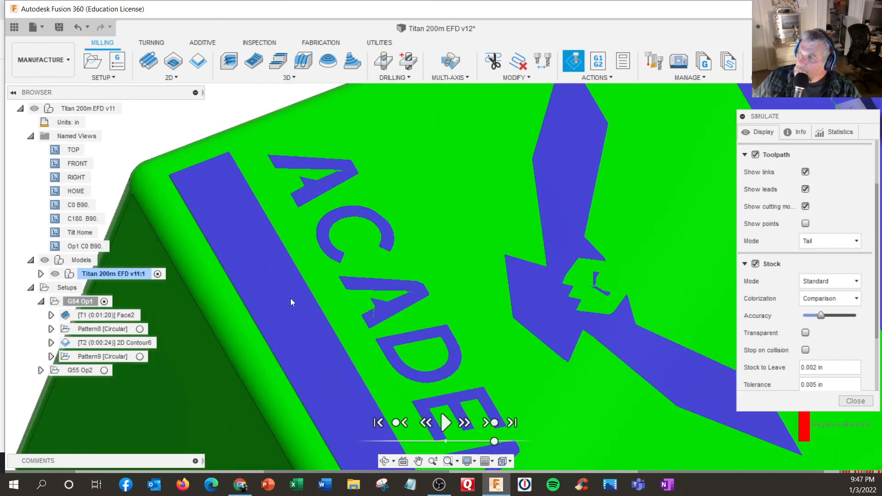
shift+middle_drag(231, 216, 255, 202)
scroll(382, 305, down, 5)
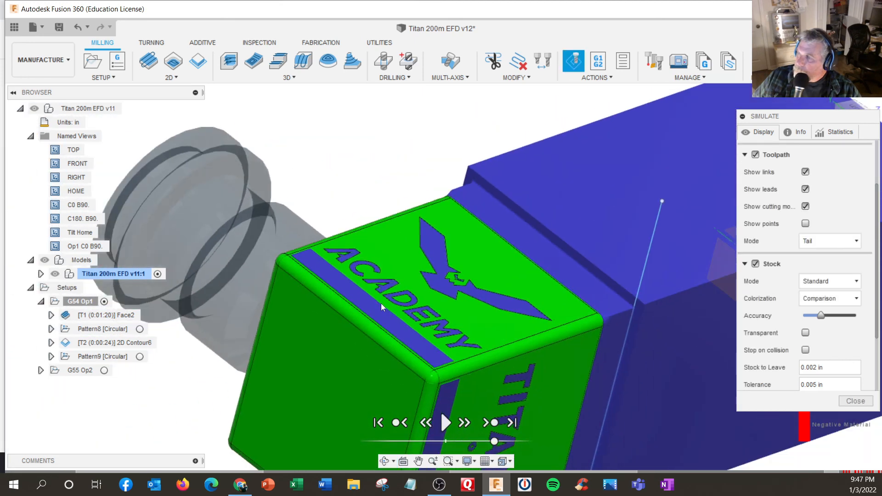
mouse_move(420, 325)
shift+middle_down()
mouse_move(381, 338)
mouse_move(407, 330)
shift+middle_up()
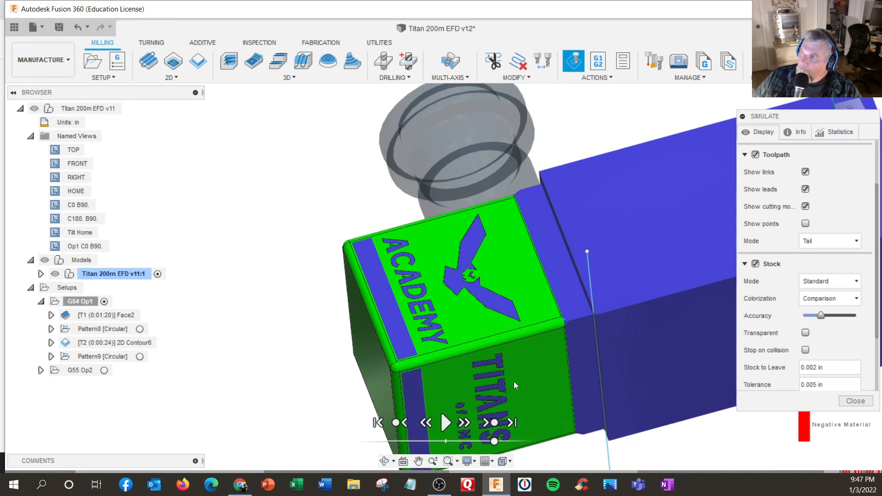
click(854, 402)
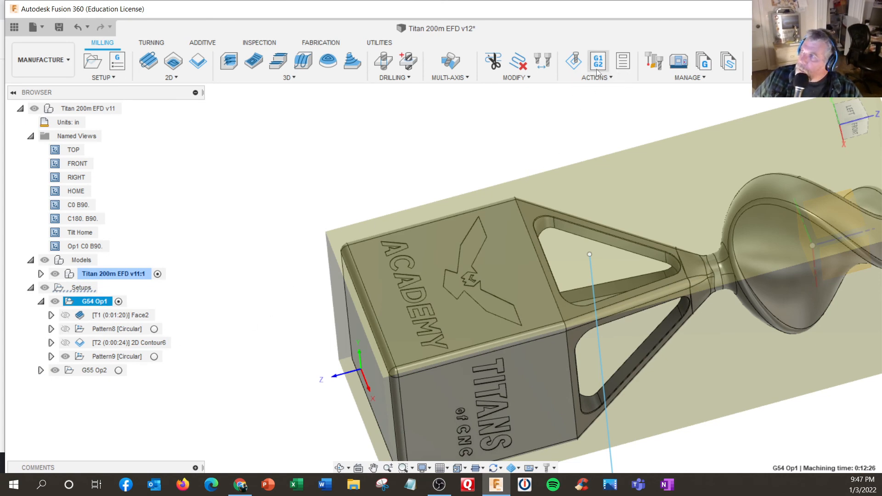
Start post-processing G54 Op1 with the HAAS Next Generation Control post and set the machine model to UMC-750
click(598, 62)
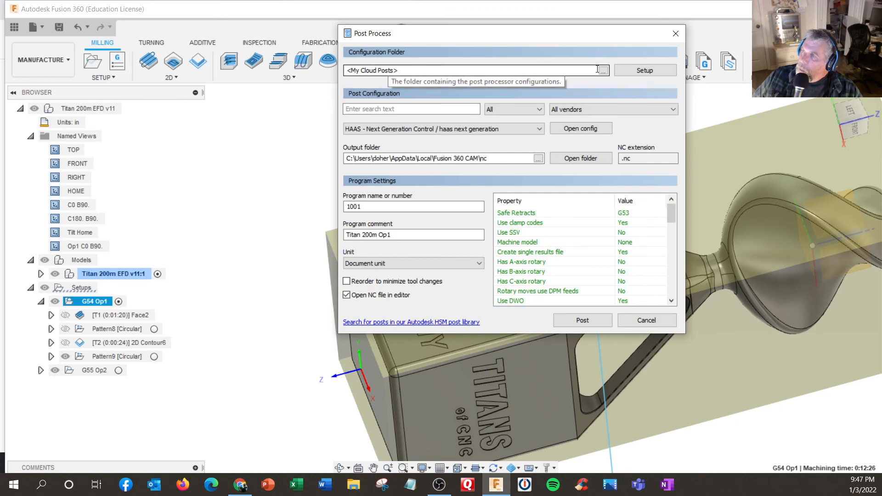
click(489, 129)
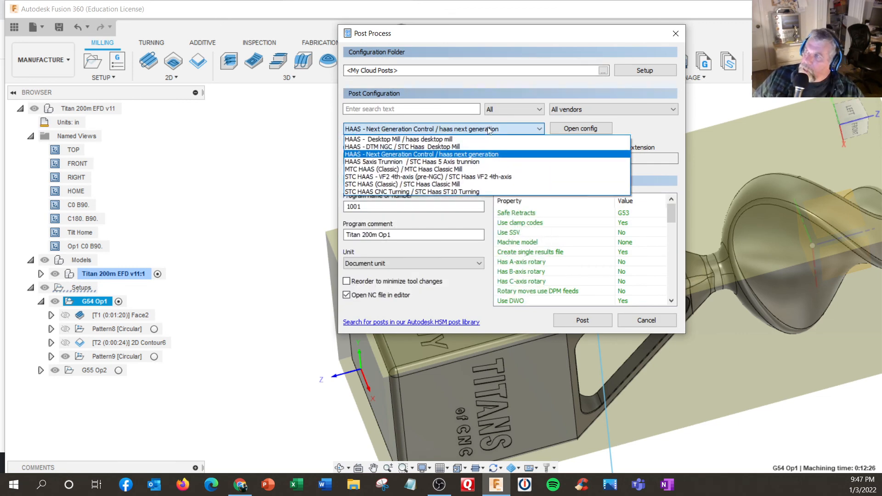
click(489, 128)
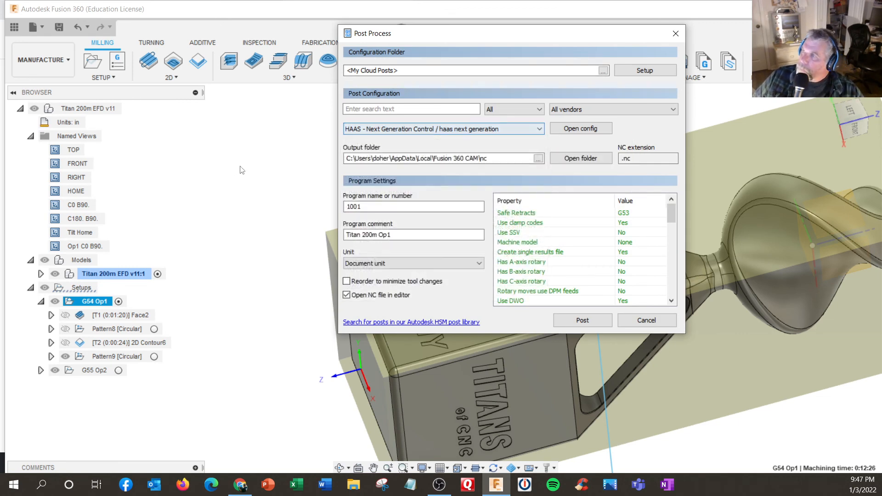
mouse_move(370, 206)
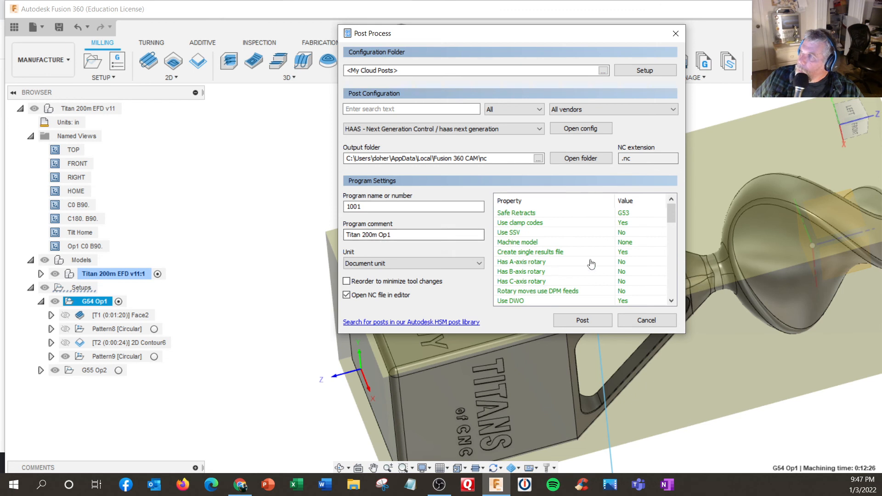
mouse_move(605, 260)
click(631, 244)
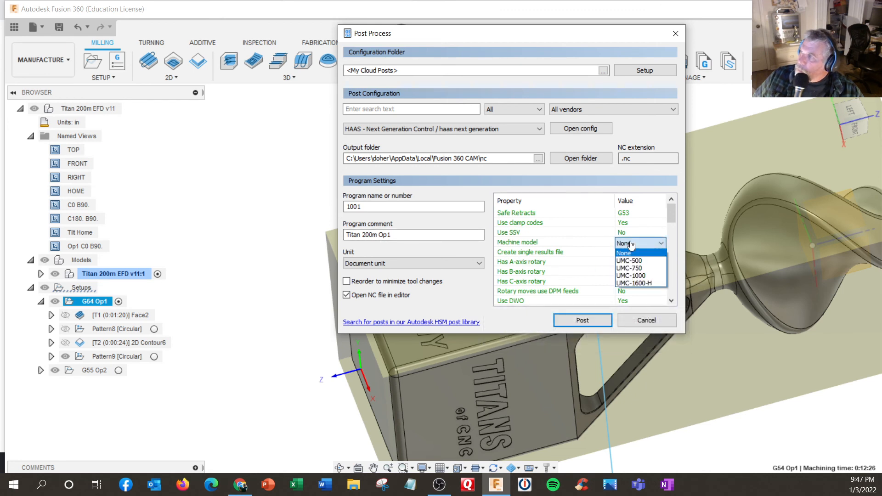
click(630, 269)
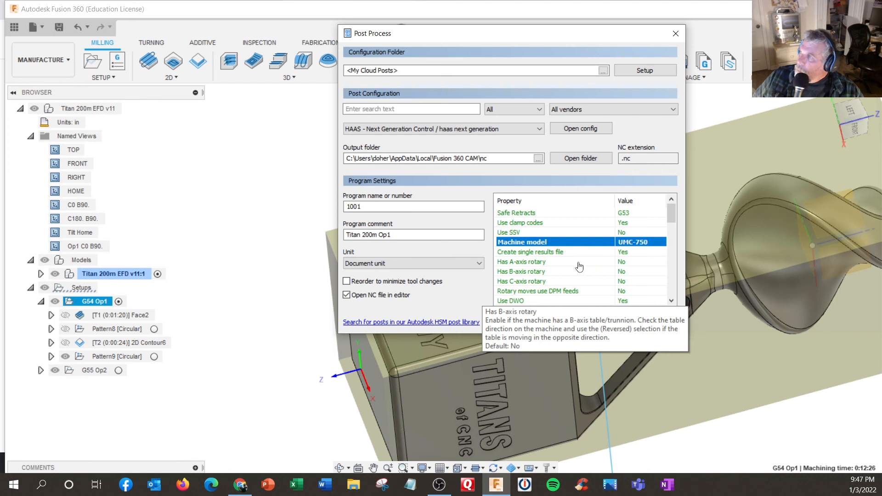
Review the post properties and set Use G0 to Yes
scroll(579, 267, down, 1)
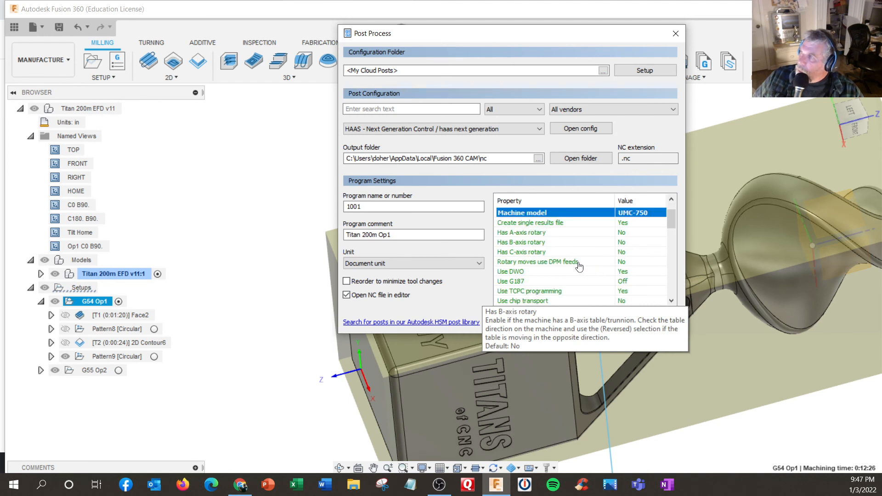
scroll(579, 266, down, 1)
scroll(580, 267, up, 1)
scroll(581, 258, down, 1)
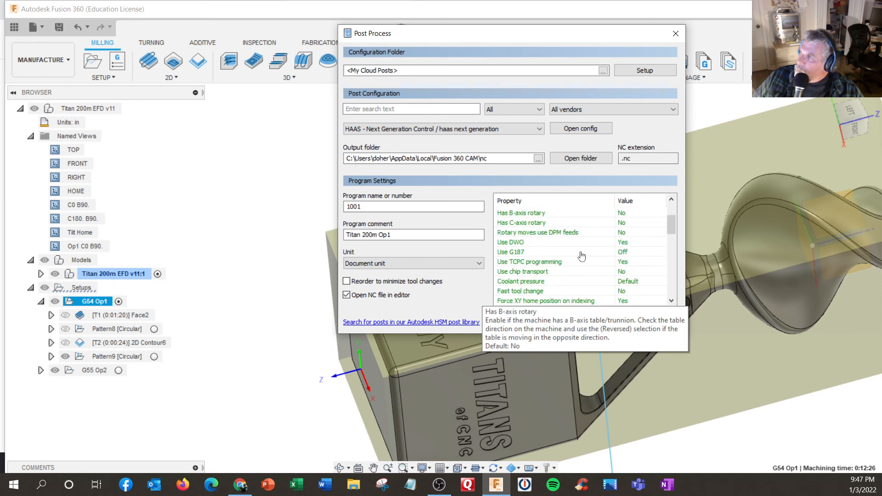
scroll(581, 256, down, 1)
scroll(582, 256, down, 2)
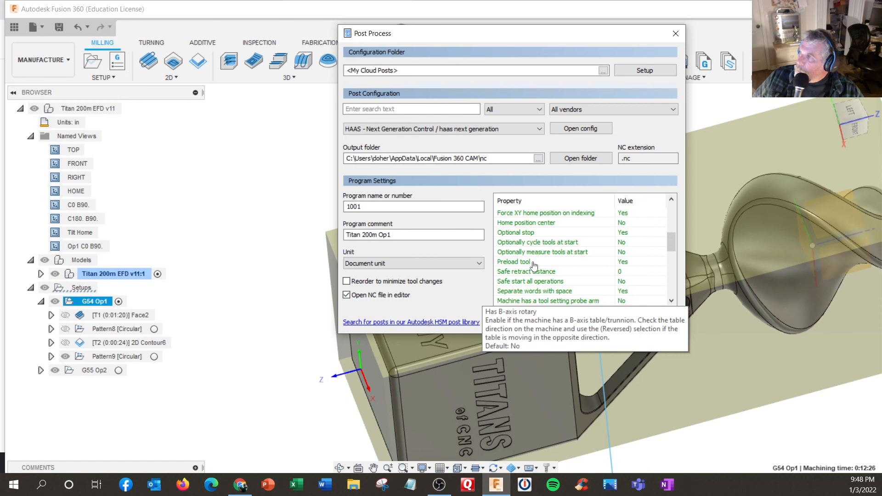
scroll(564, 270, down, 1)
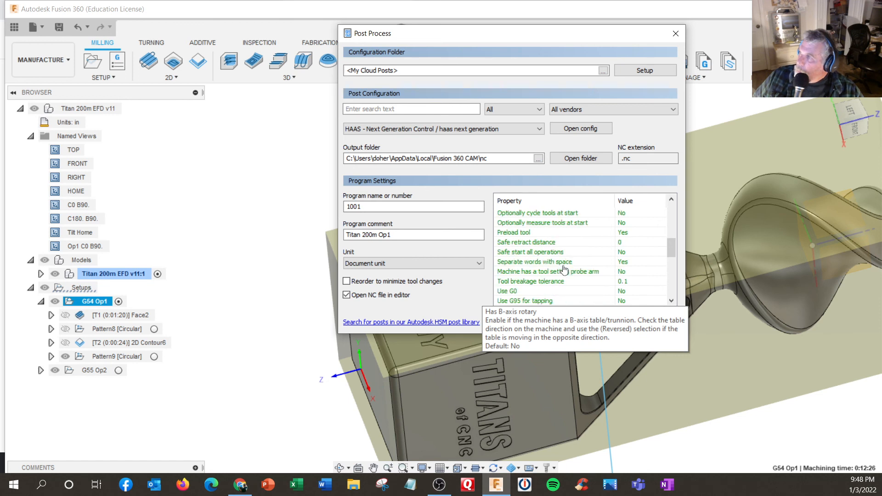
click(620, 292)
click(622, 292)
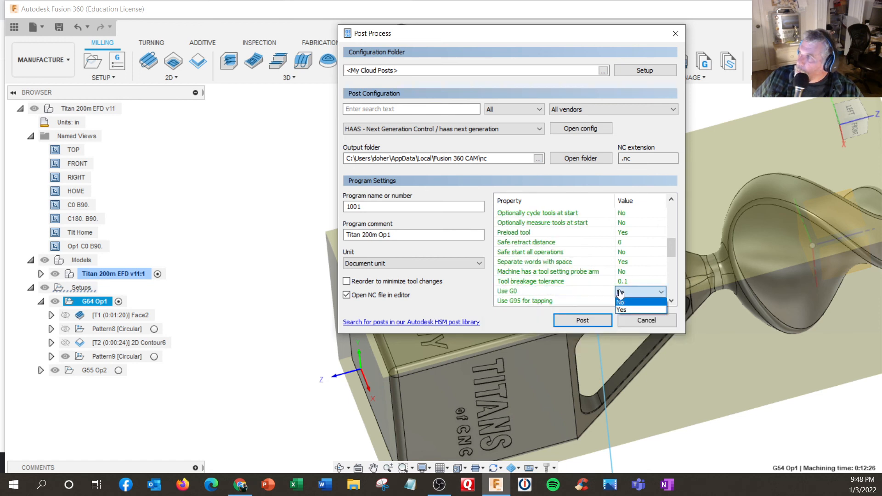
click(623, 311)
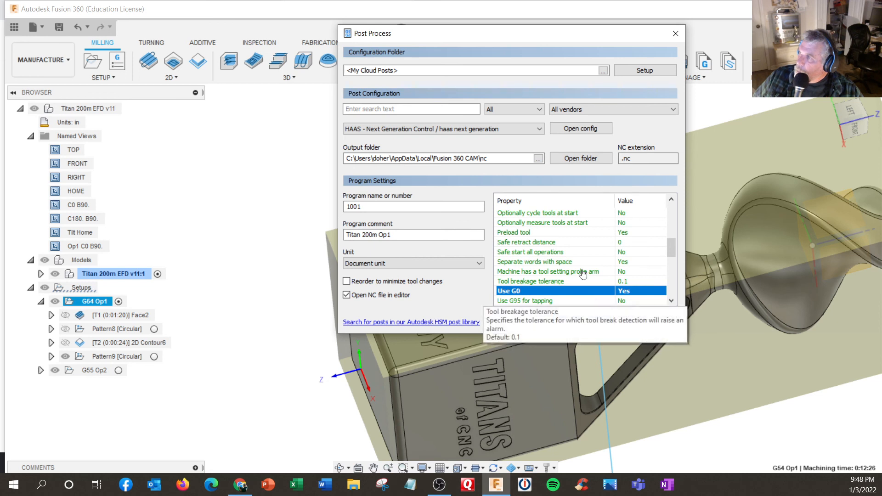
Recheck the rotary and remaining post properties and set Use sequence numbers to No
scroll(582, 274, up, 1)
scroll(583, 274, up, 3)
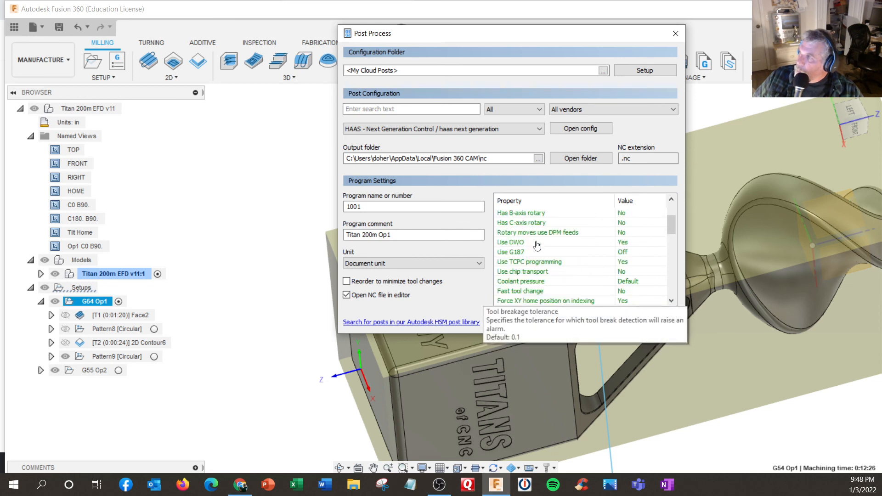
scroll(547, 245, up, 1)
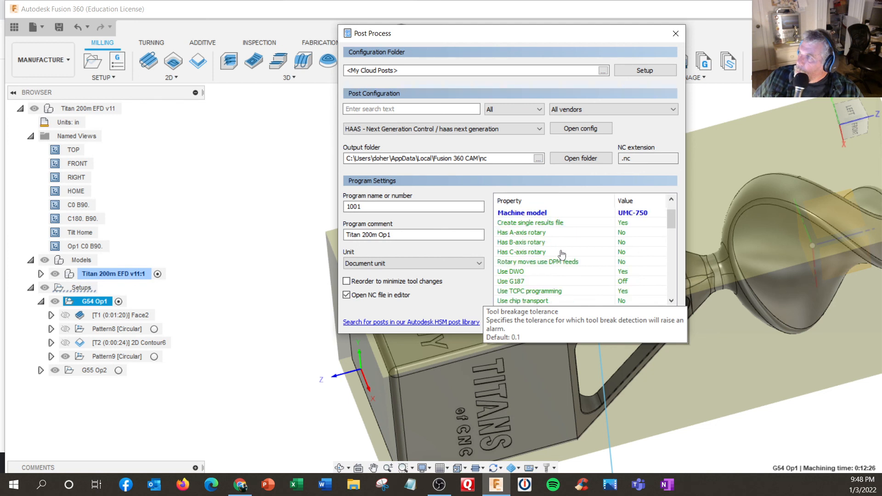
scroll(561, 253, down, 4)
scroll(561, 253, down, 1)
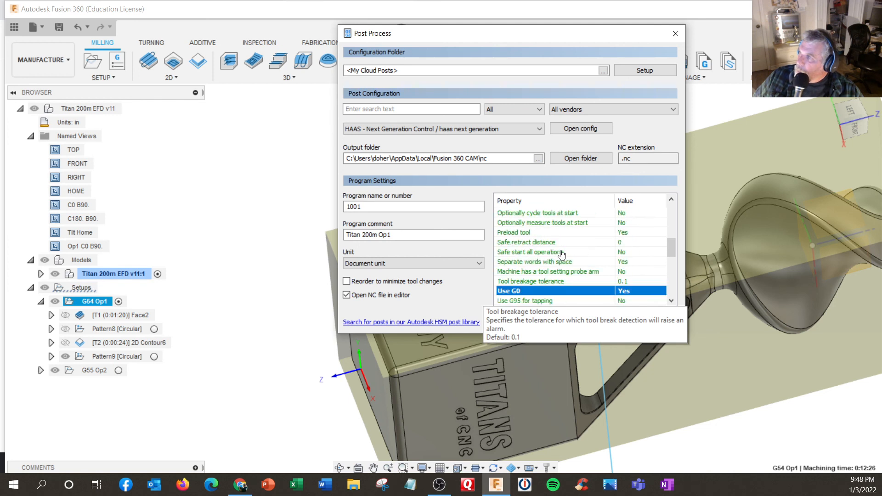
scroll(563, 254, down, 2)
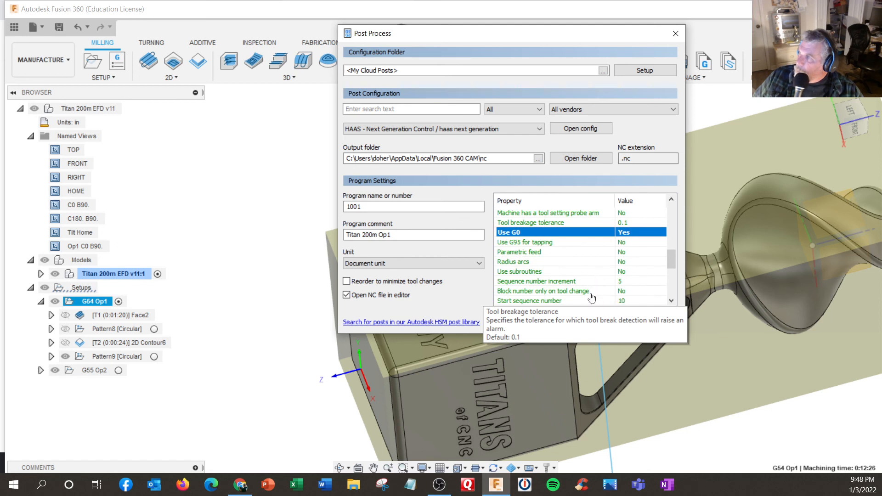
scroll(590, 297, down, 2)
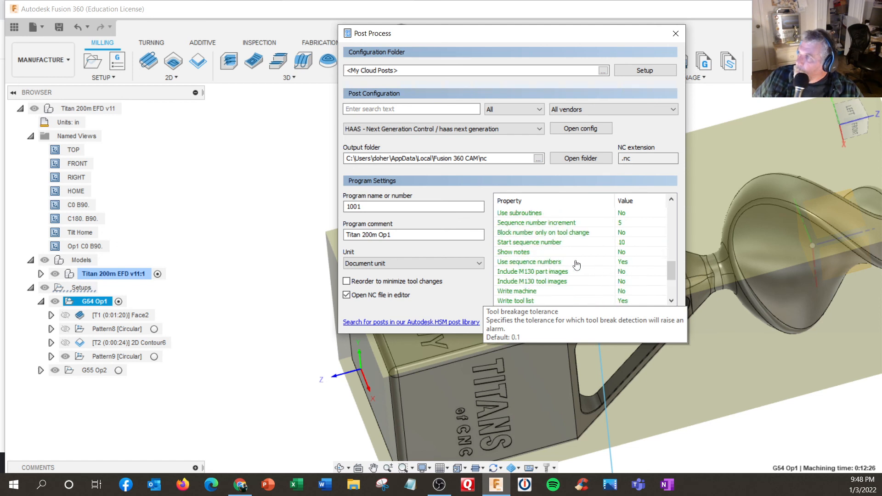
click(624, 262)
click(623, 279)
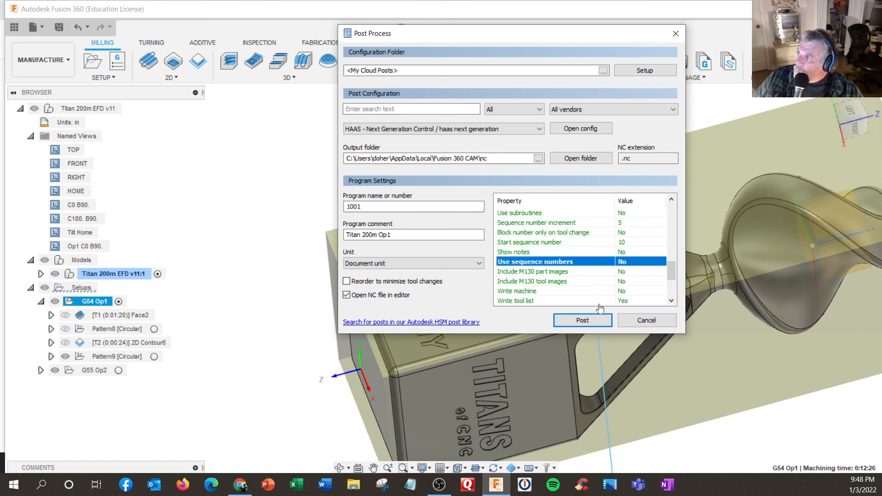
Post the program as 1001 in the nc folder, replacing the existing file
click(582, 320)
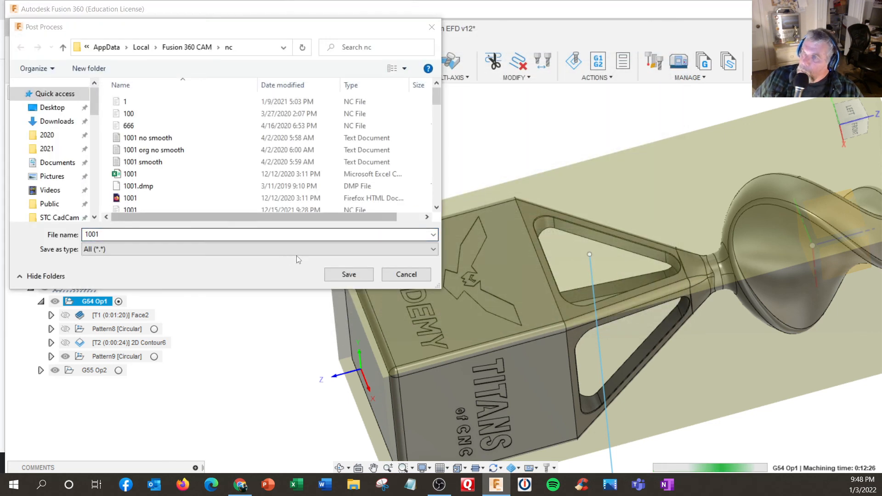
click(349, 274)
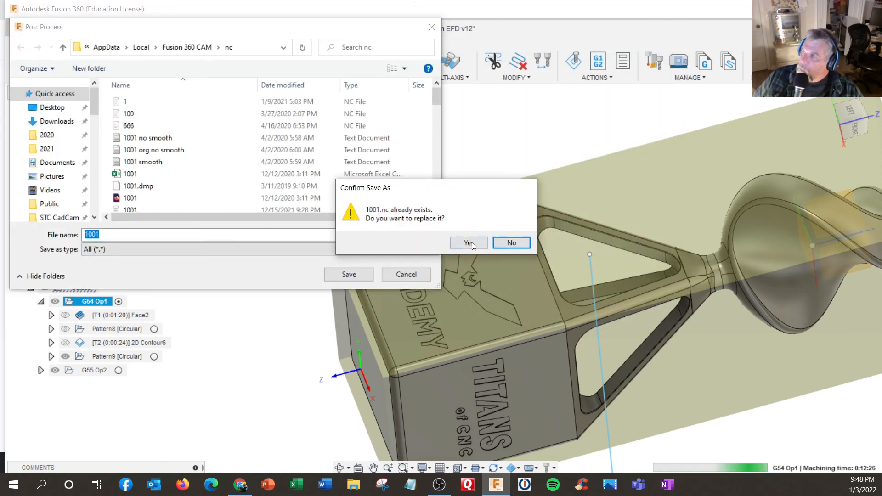
click(469, 241)
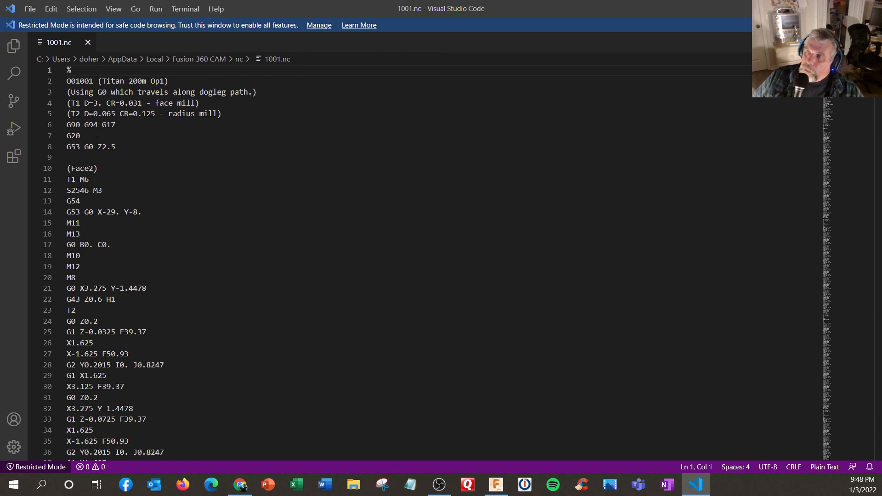
Examine the start of 1001.nc, checking the tool list, work offset, rotary positioning and moves of the Face2 operation
scroll(88, 201, down, 2)
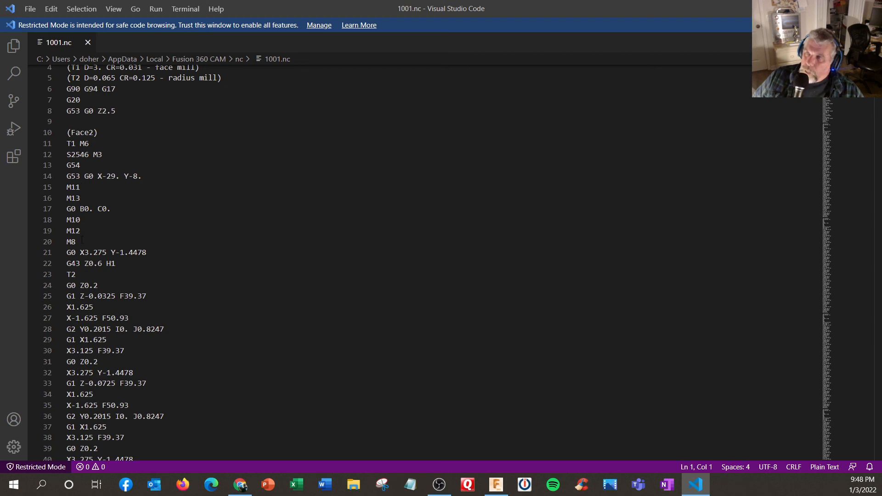
scroll(82, 239, down, 1)
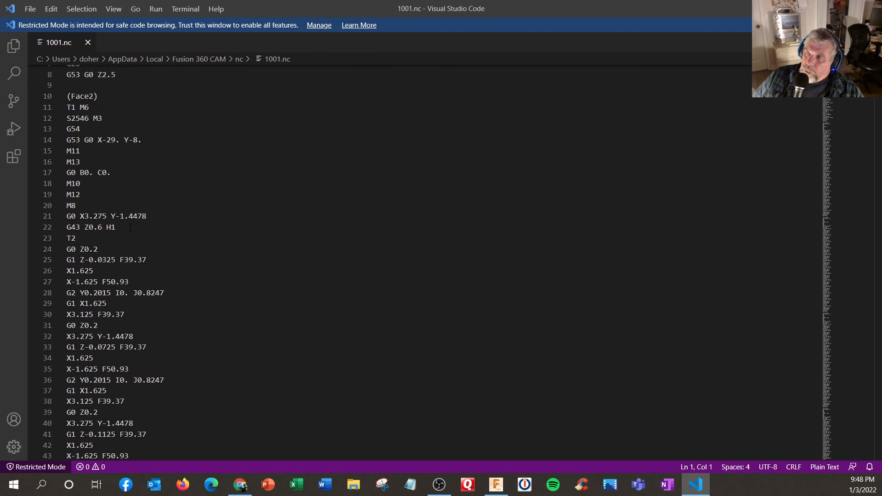
click(84, 239)
scroll(84, 239, down, 6)
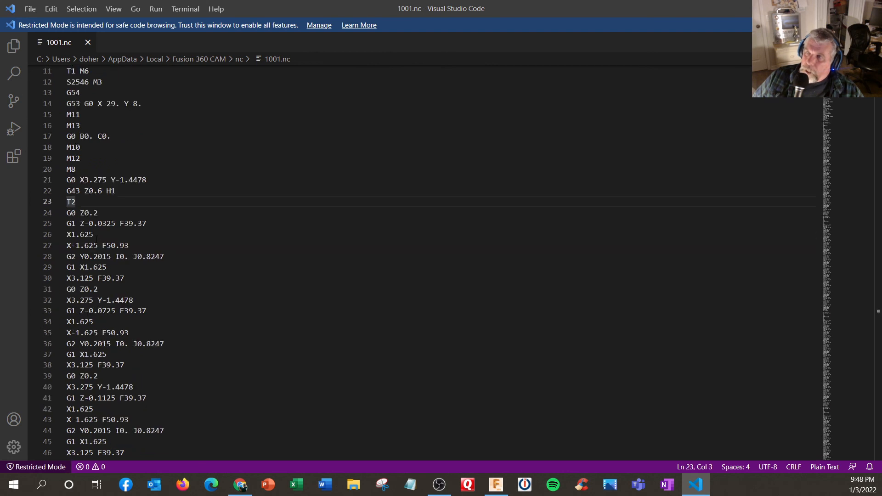
scroll(93, 234, down, 7)
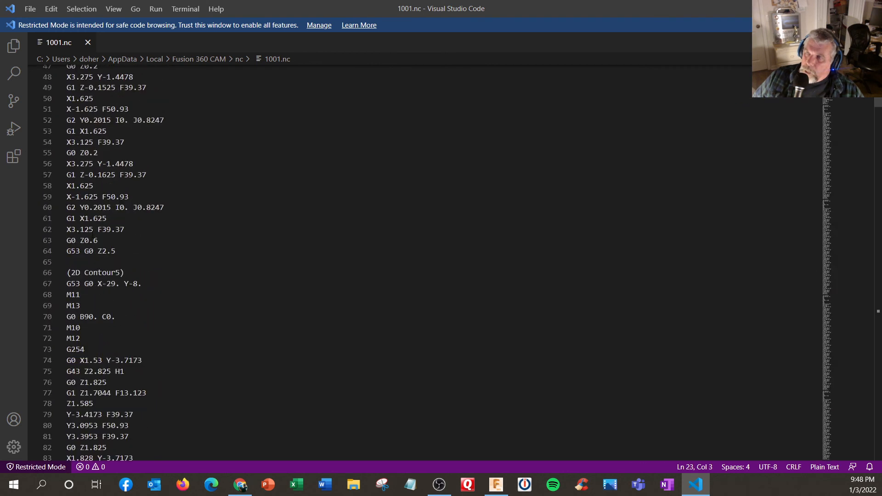
Examine the patterned 2D Contour5 sections of the code, comparing their rotary angles, work offset calls and cutting passes
scroll(92, 255, down, 1)
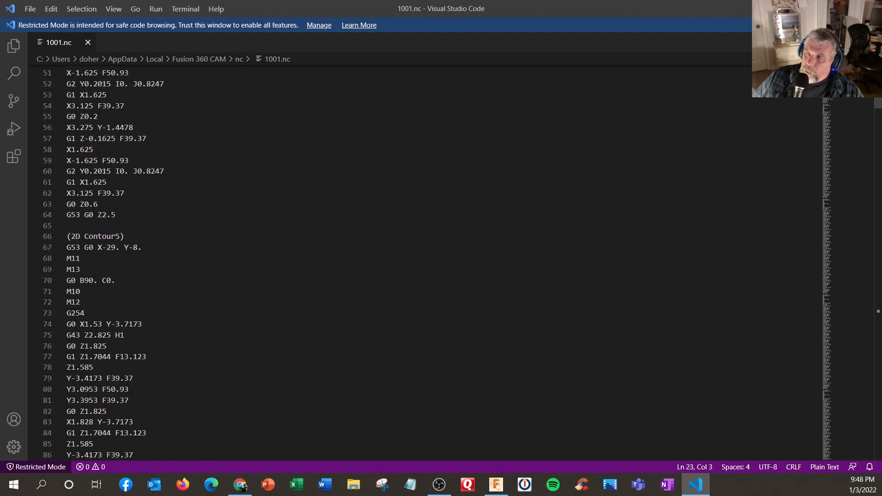
scroll(89, 246, down, 9)
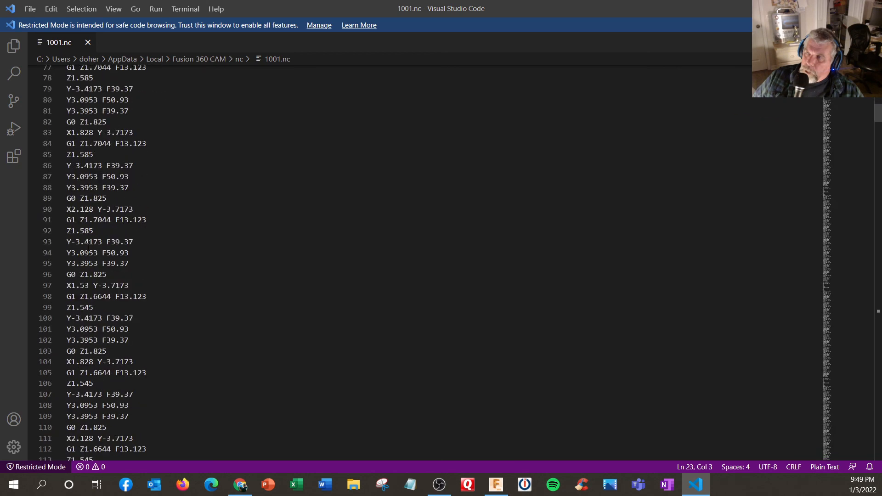
scroll(88, 247, down, 20)
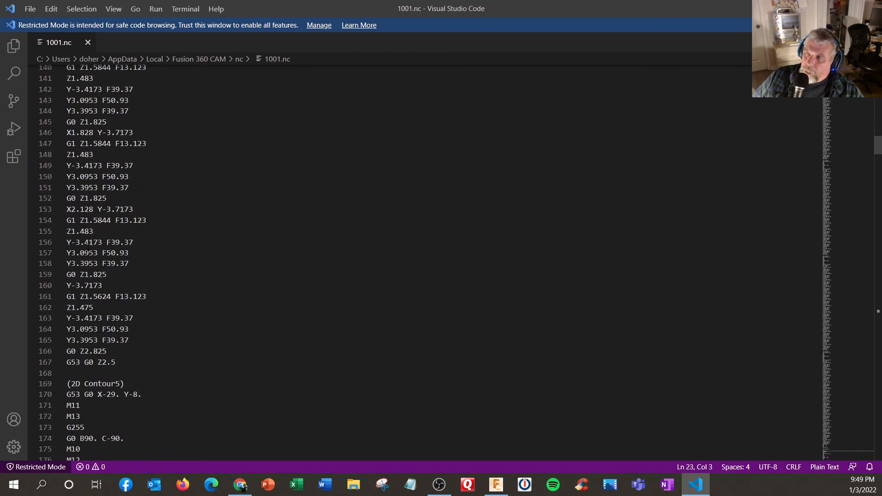
scroll(88, 246, down, 7)
scroll(89, 247, down, 20)
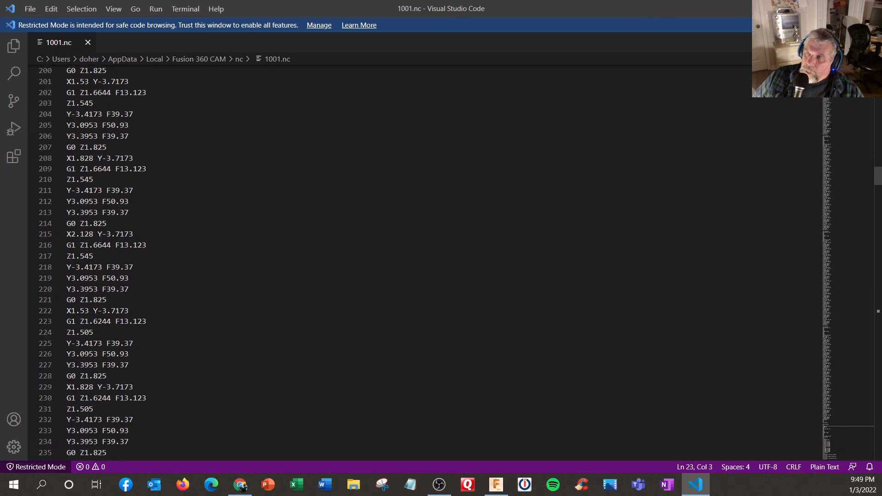
scroll(88, 245, up, 20)
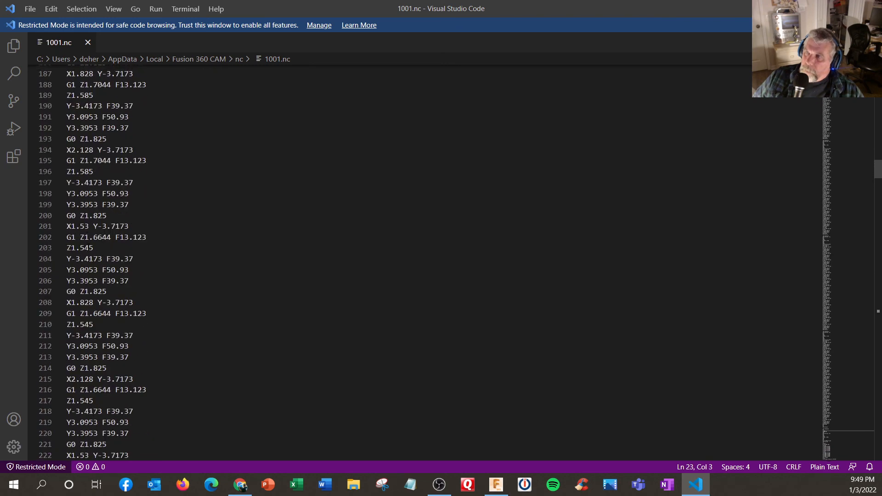
scroll(88, 245, up, 16)
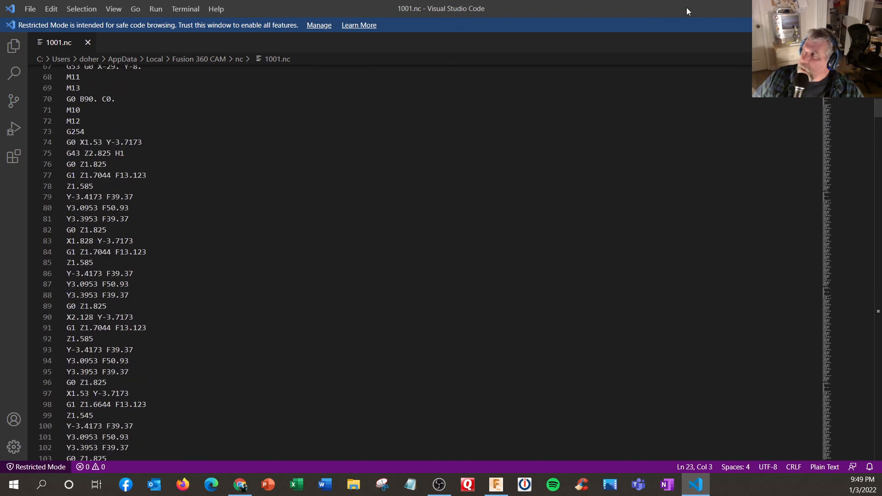
Switch to Fusion 360 and activate the G55 Op2 setup
key(alt+Tab)
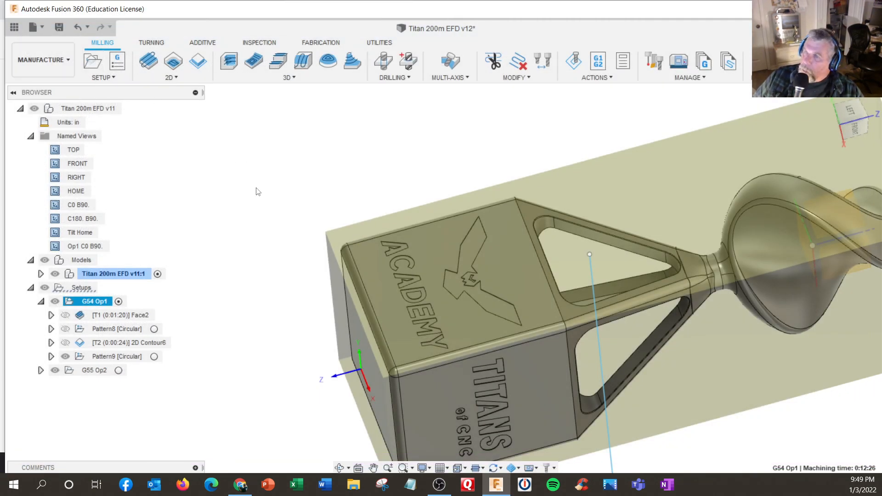
click(123, 372)
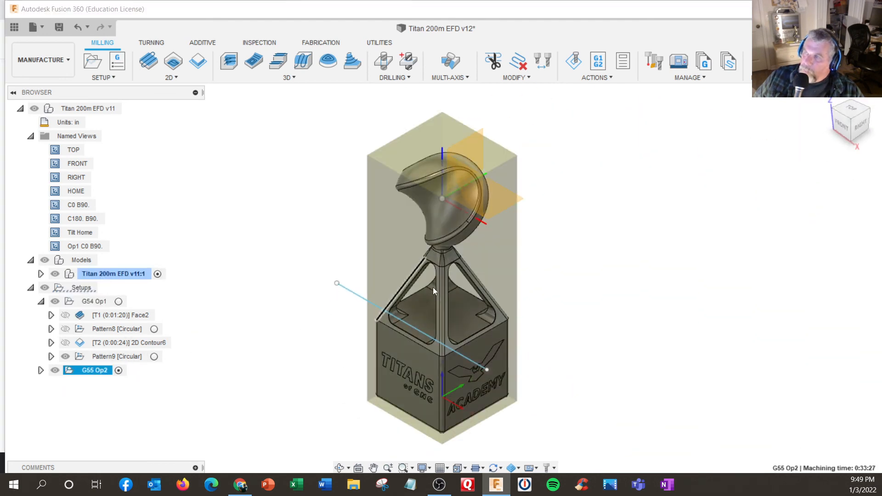
shift+middle_drag(635, 246, 574, 260)
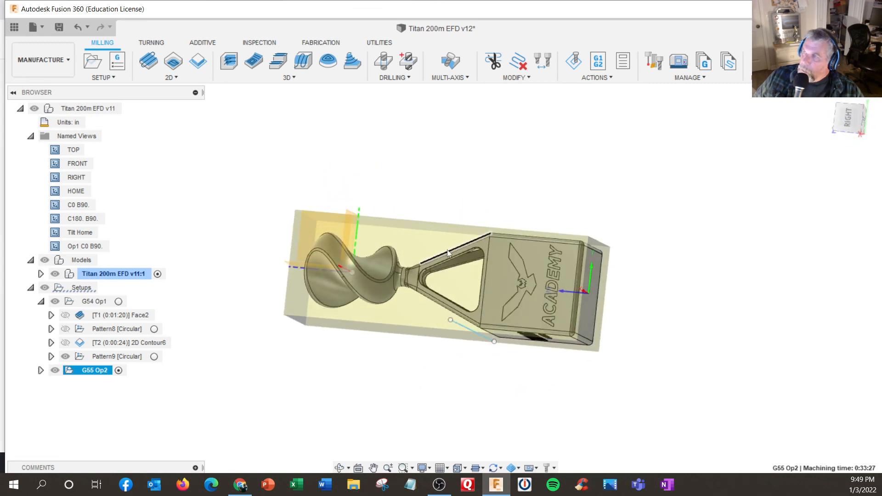
Check the available multi-axis strategies and try to start a 3D Flow toolpath in G55 Op2
click(449, 77)
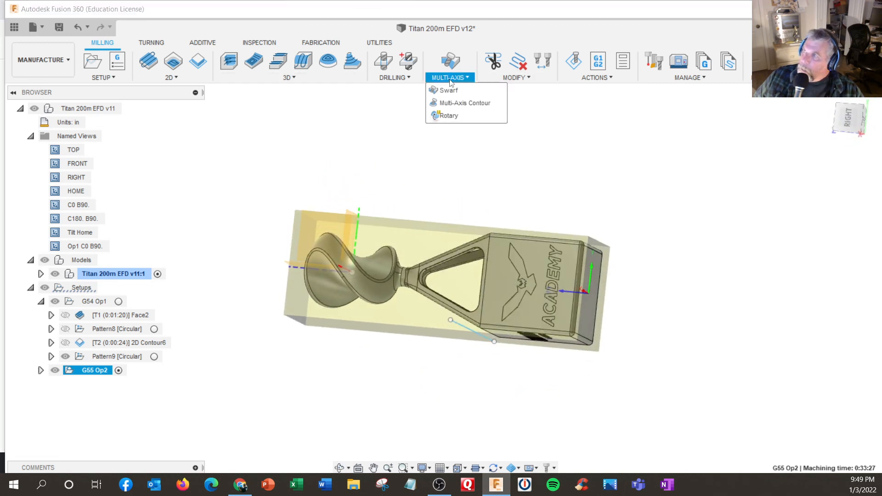
click(290, 77)
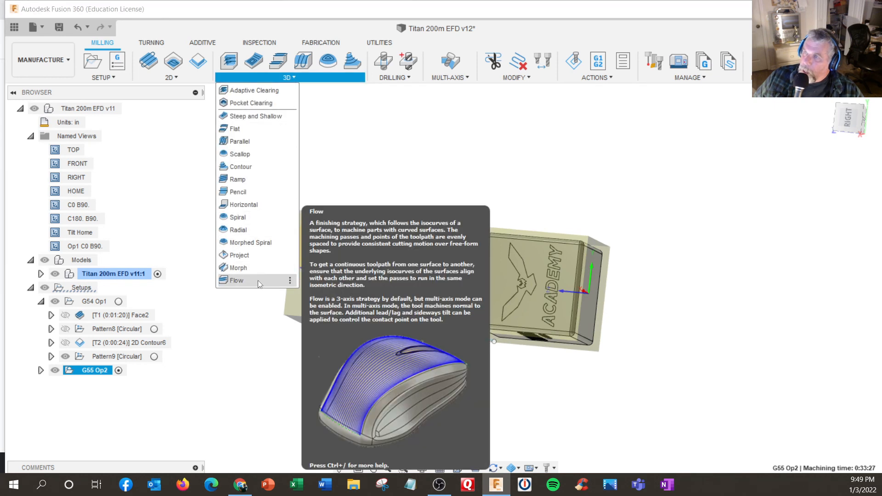
click(237, 280)
click(531, 259)
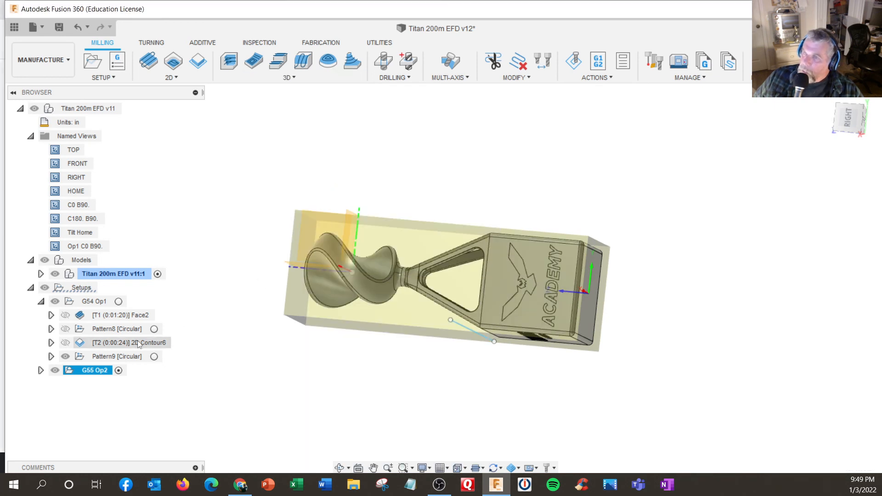
Expand the G55 Op2 setup and its Pattern7, and try to open the Flow1 operation for editing
click(41, 370)
scroll(83, 404, down, 5)
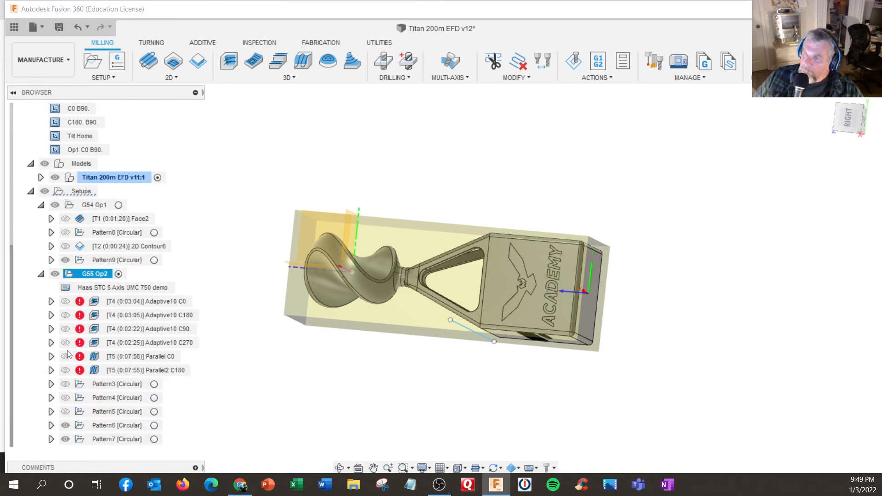
click(110, 441)
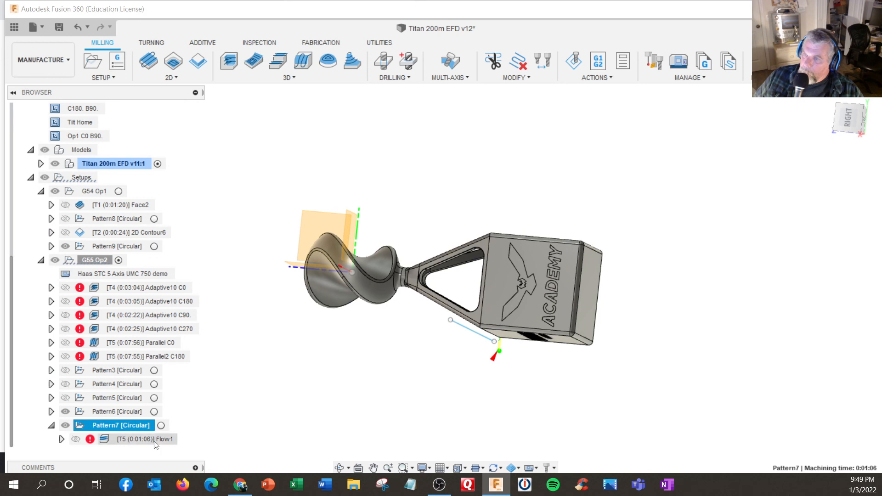
click(155, 442)
right_click(157, 444)
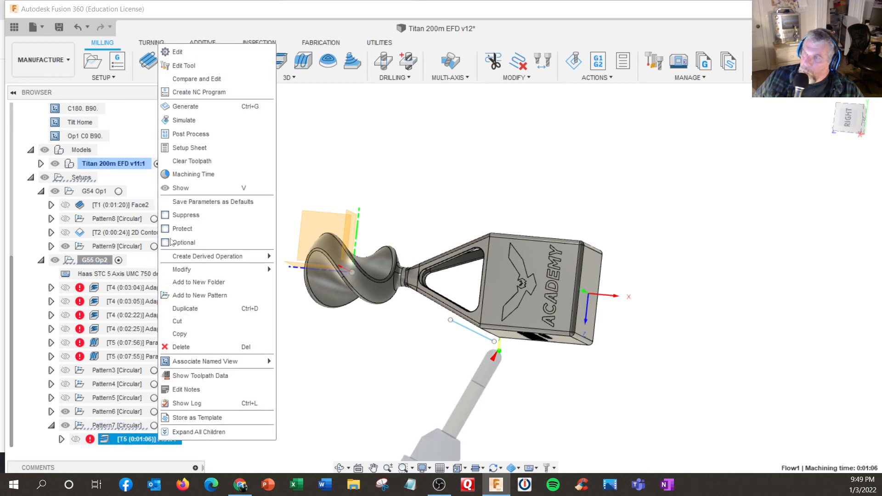
click(183, 58)
click(536, 259)
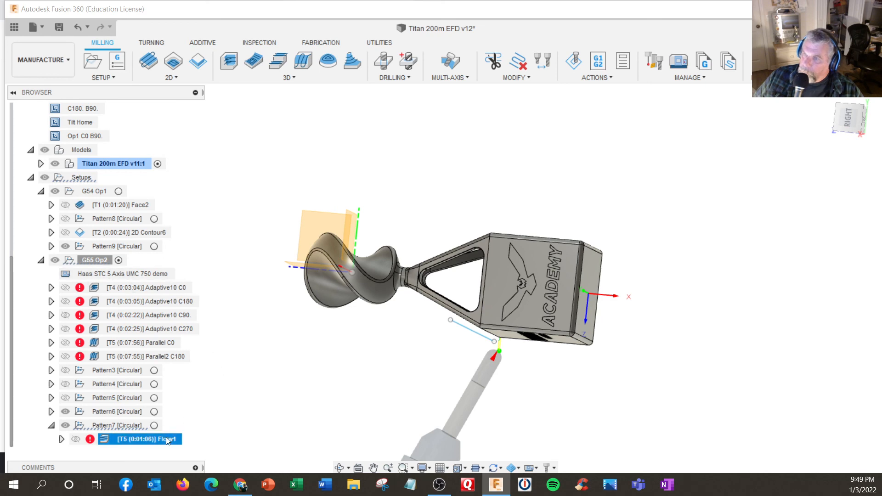
click(306, 79)
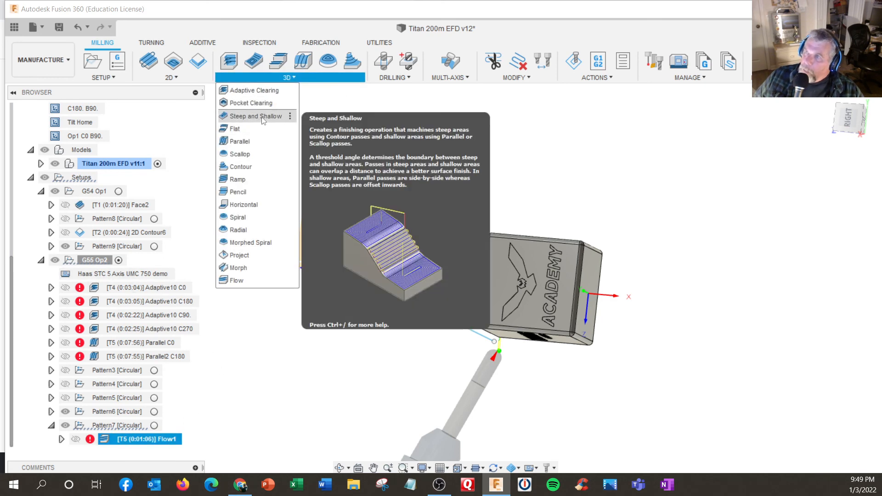
click(515, 78)
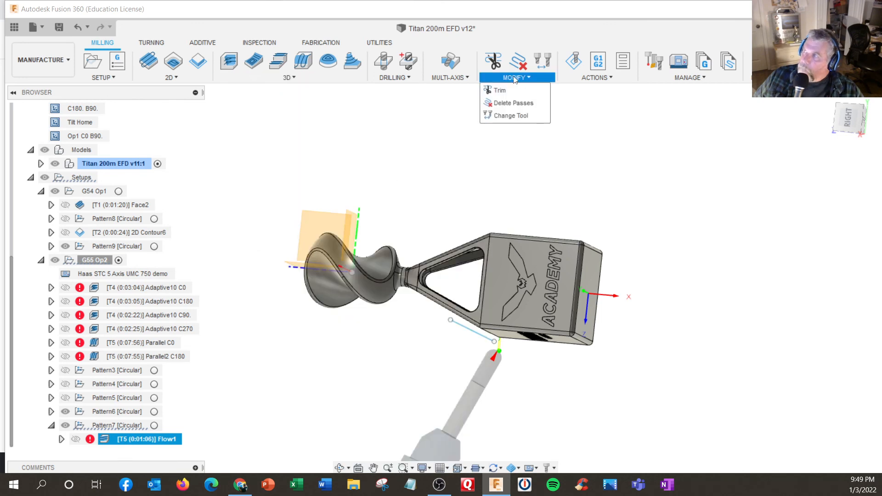
click(453, 78)
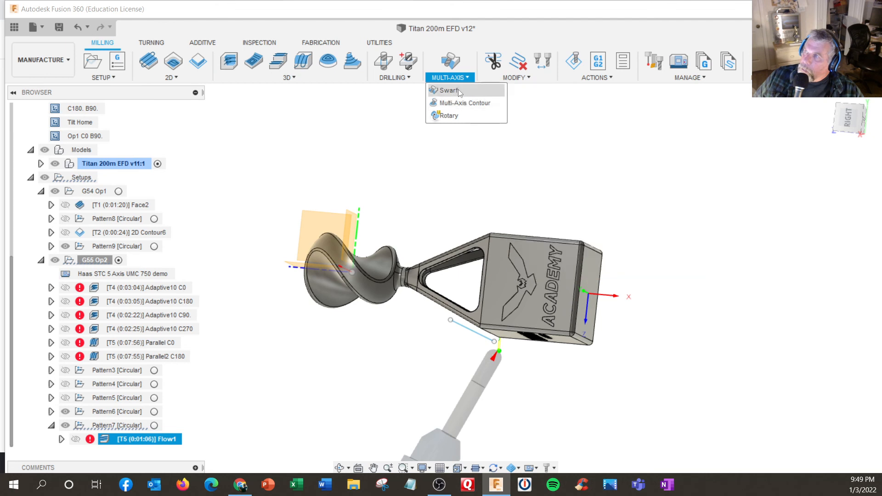
mouse_move(303, 83)
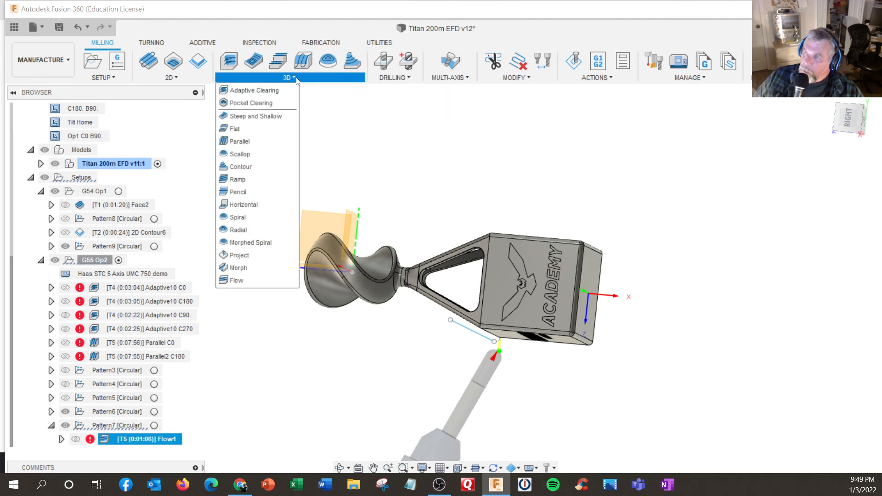
click(390, 147)
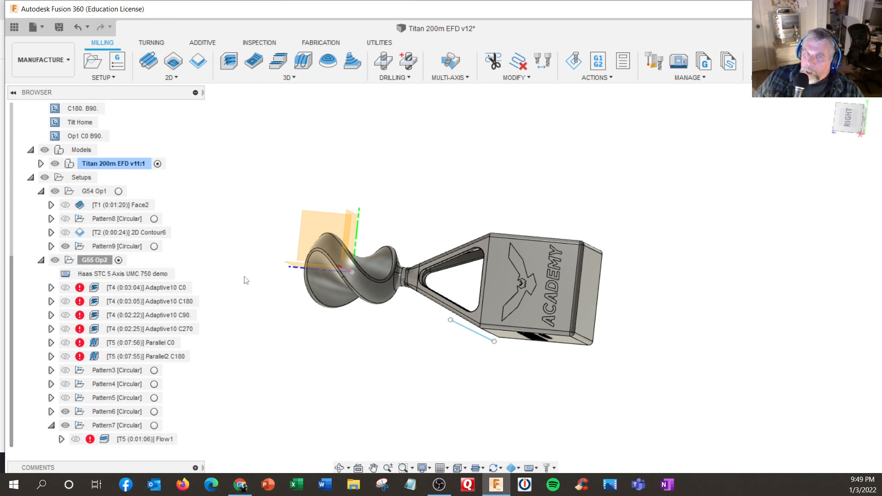